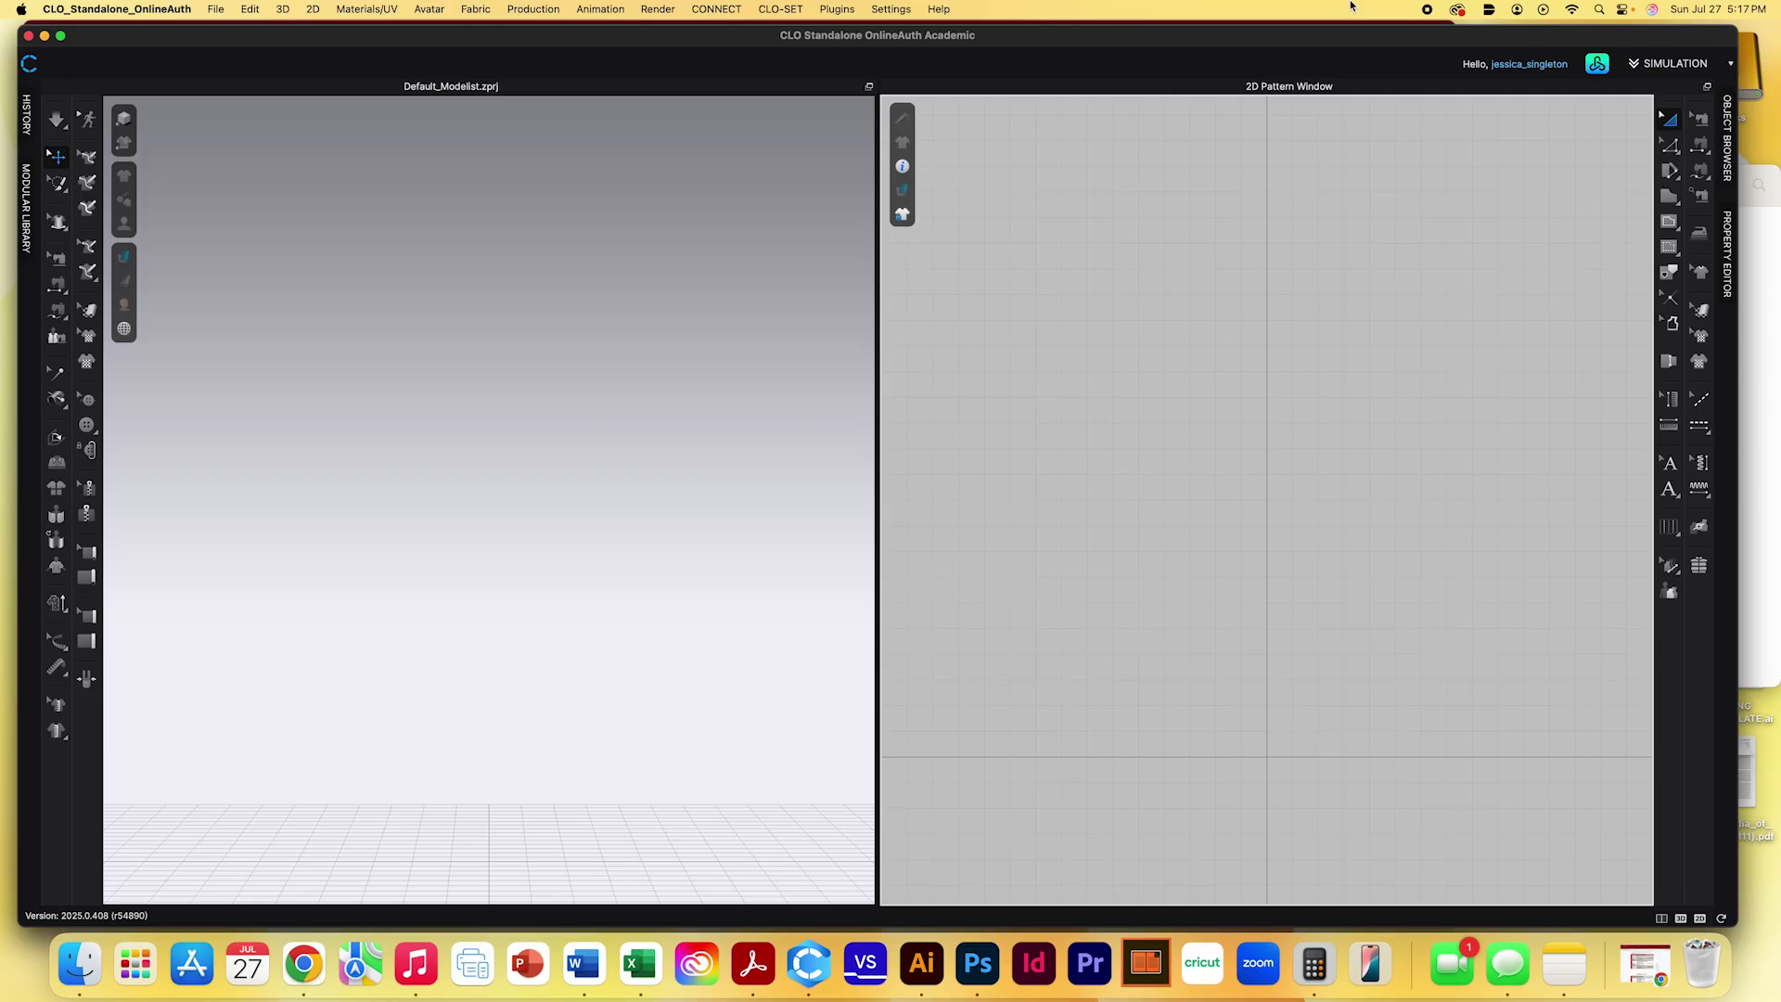
Run CLO 3D full screen, toggle the History panel and open the library panel
click(60, 36)
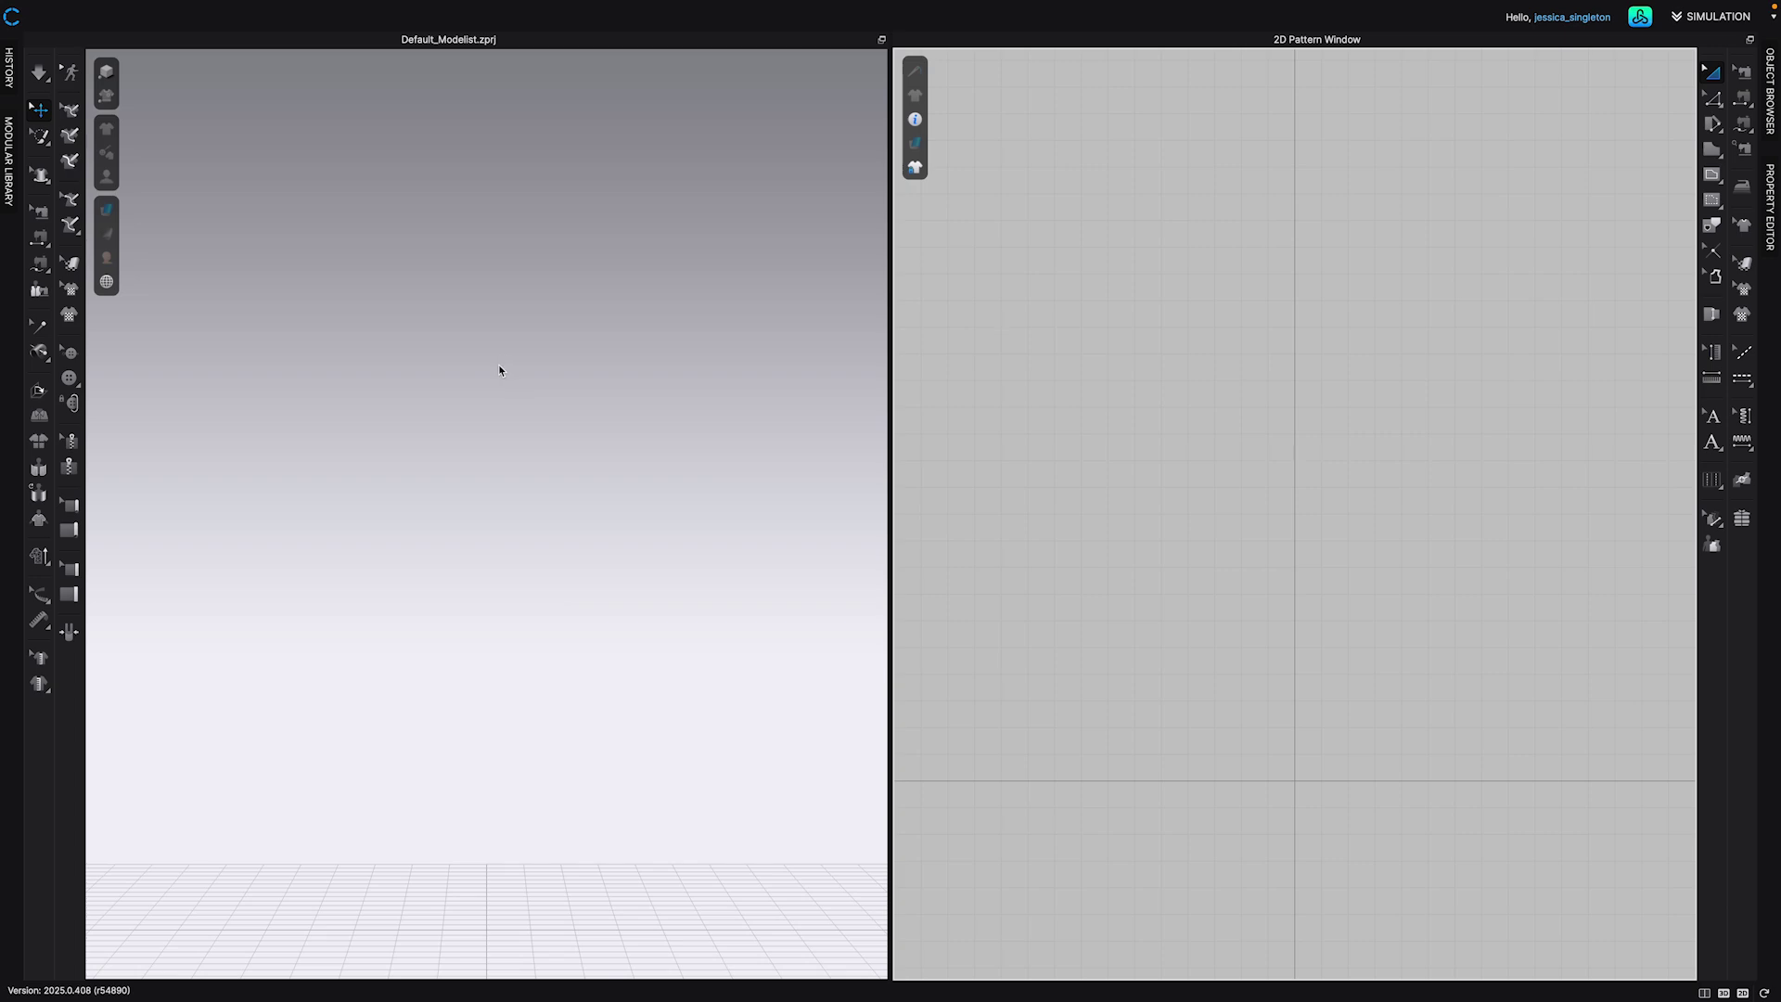
click(10, 77)
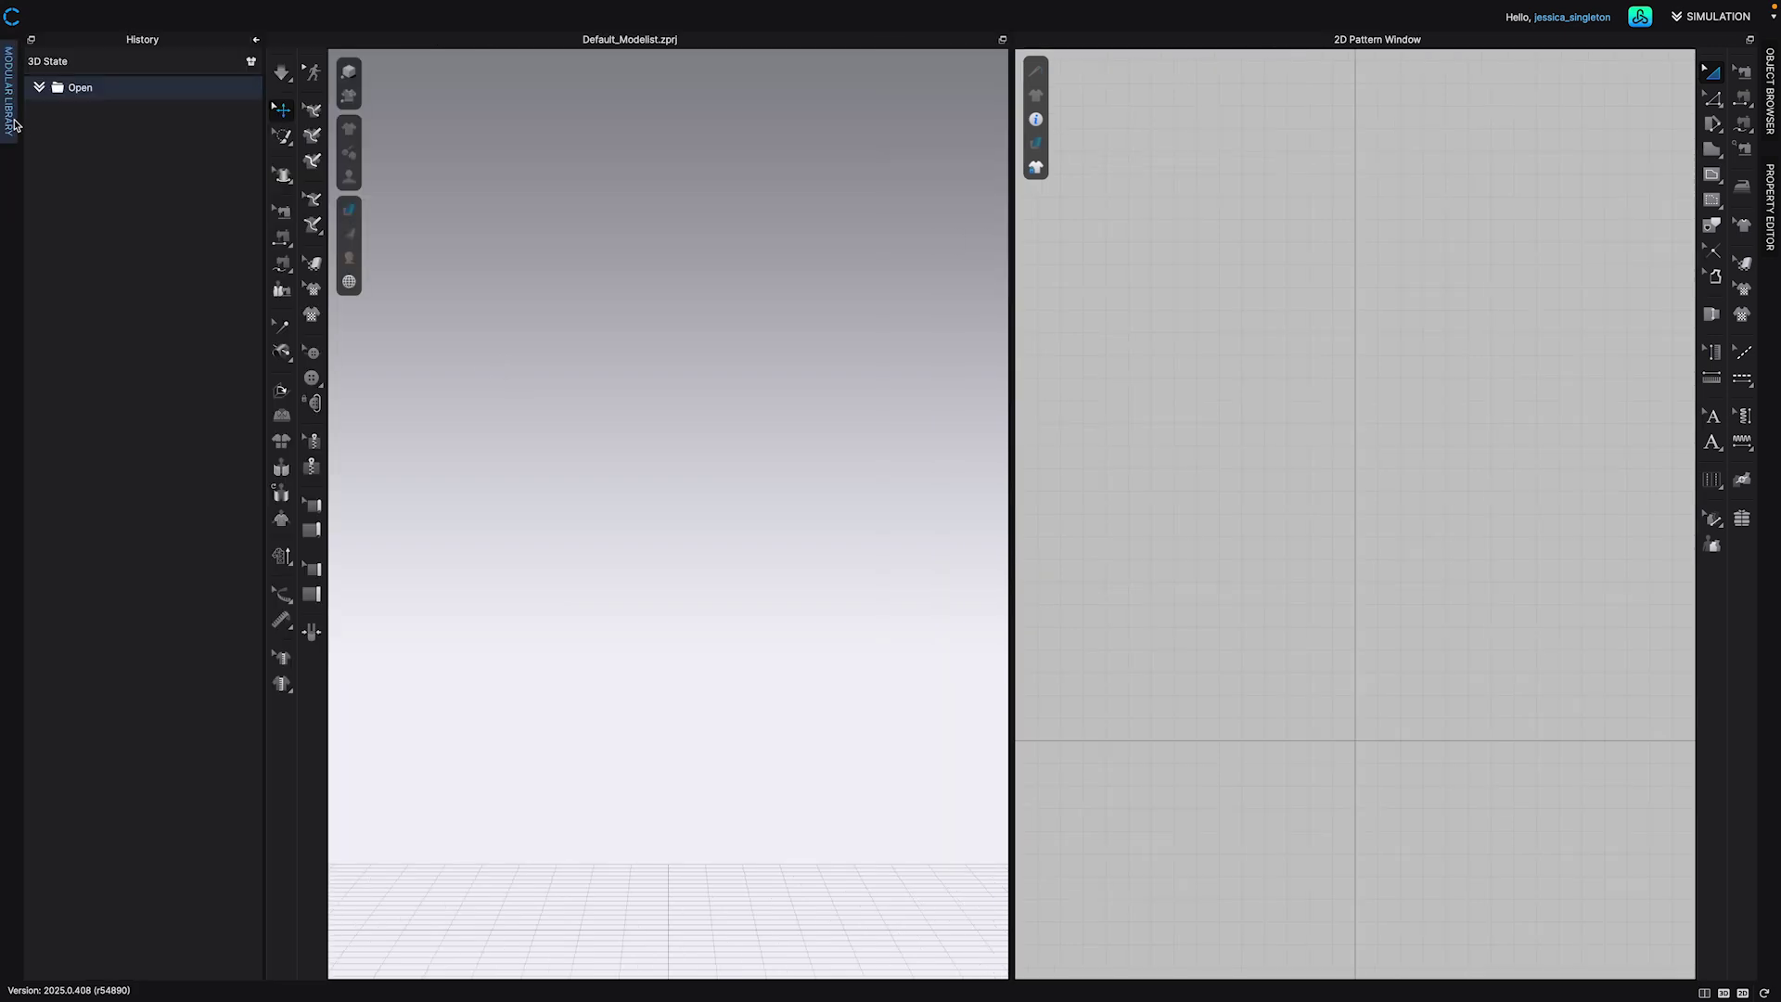
click(11, 123)
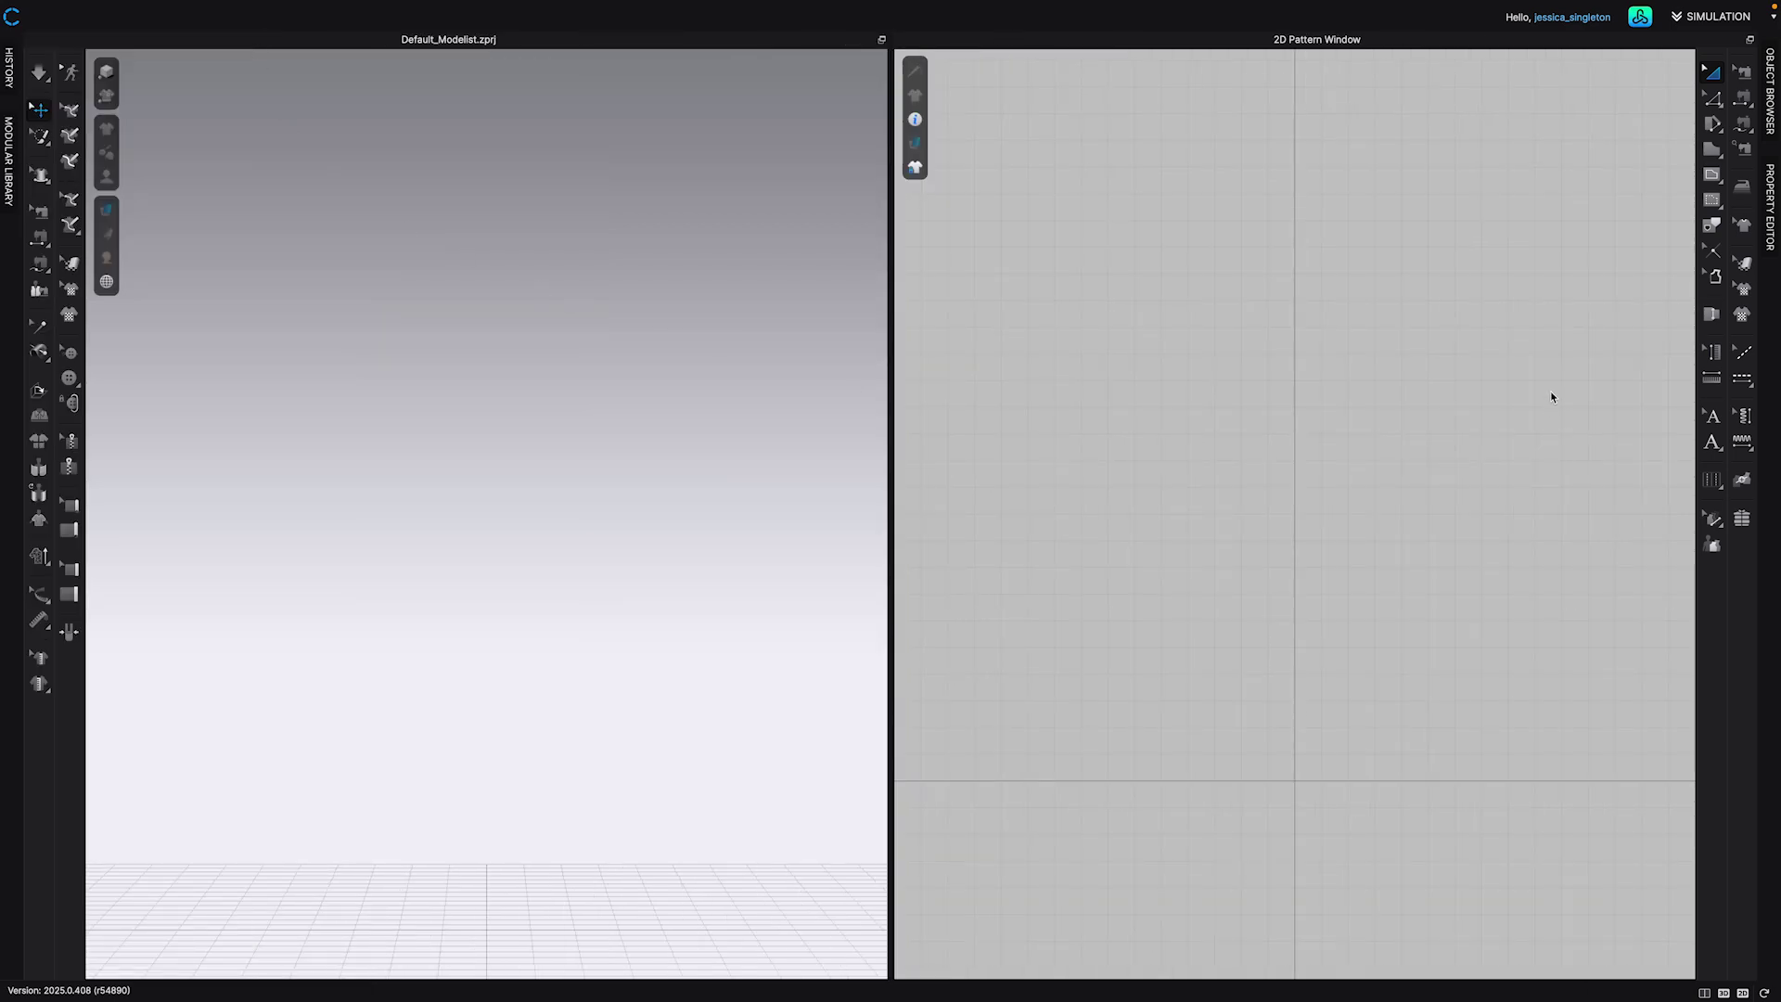
Move the library window up-left and browse the built-in Avatar, Fabric, Trim and Stage assets
click(1640, 18)
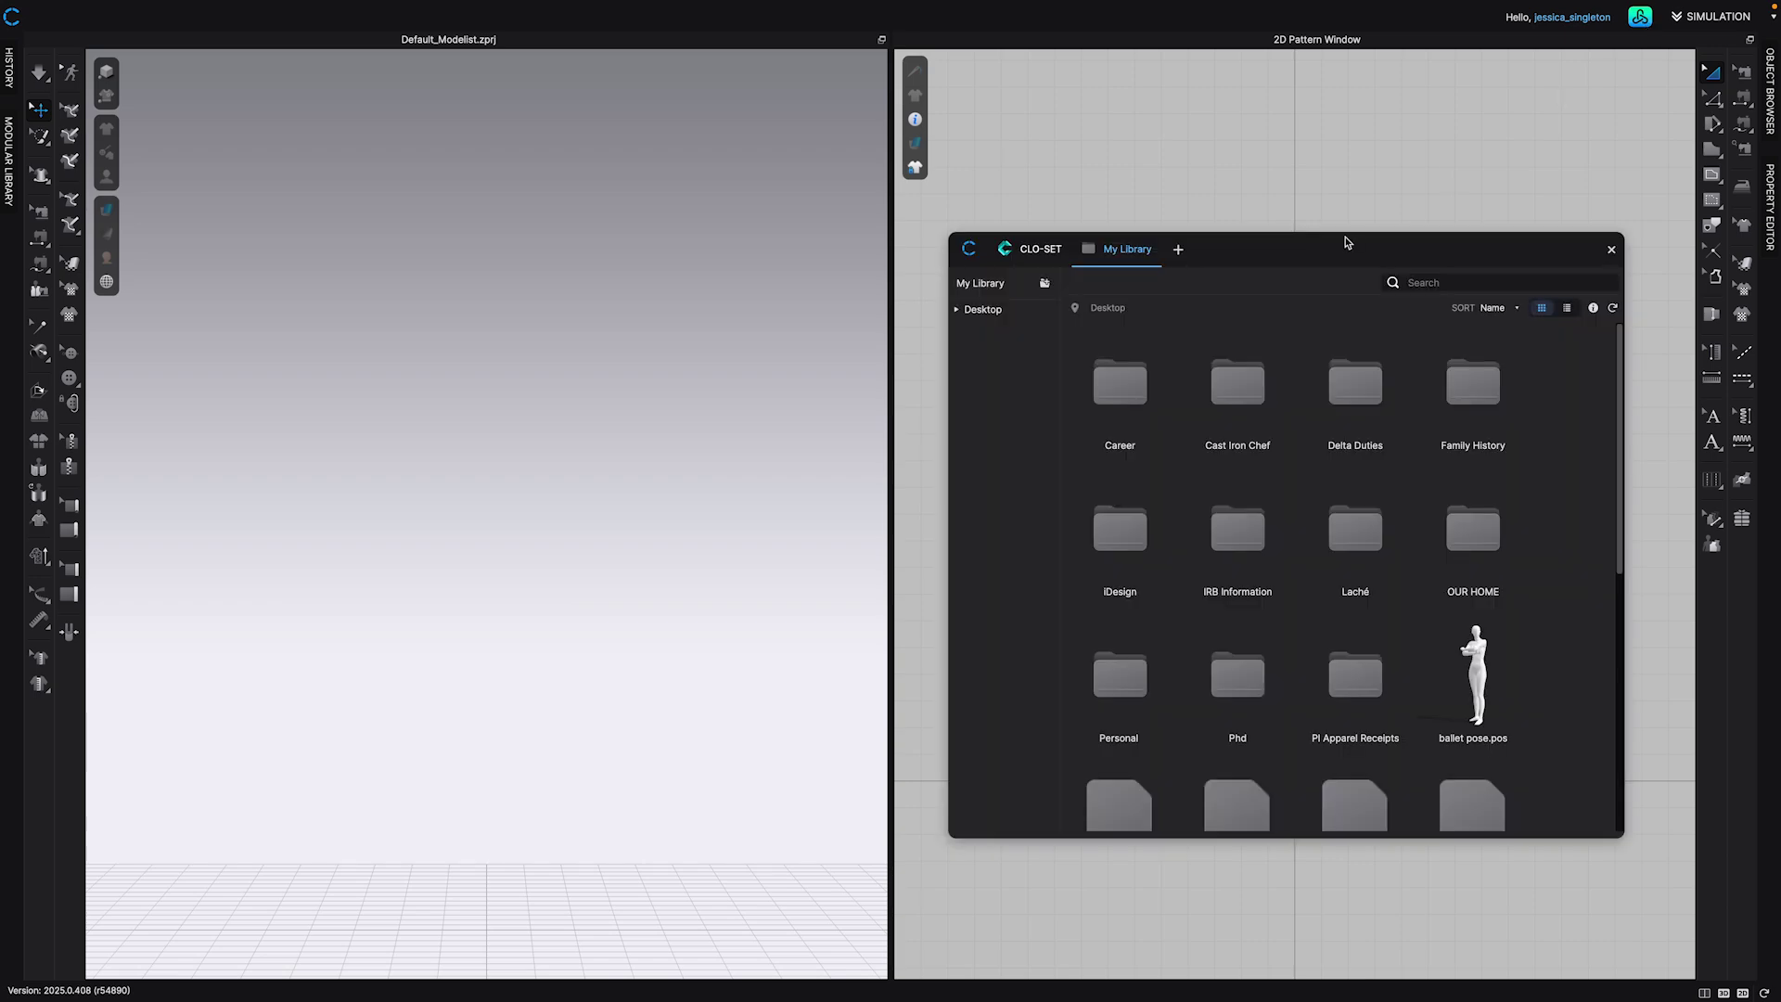
drag(1257, 244, 1176, 157)
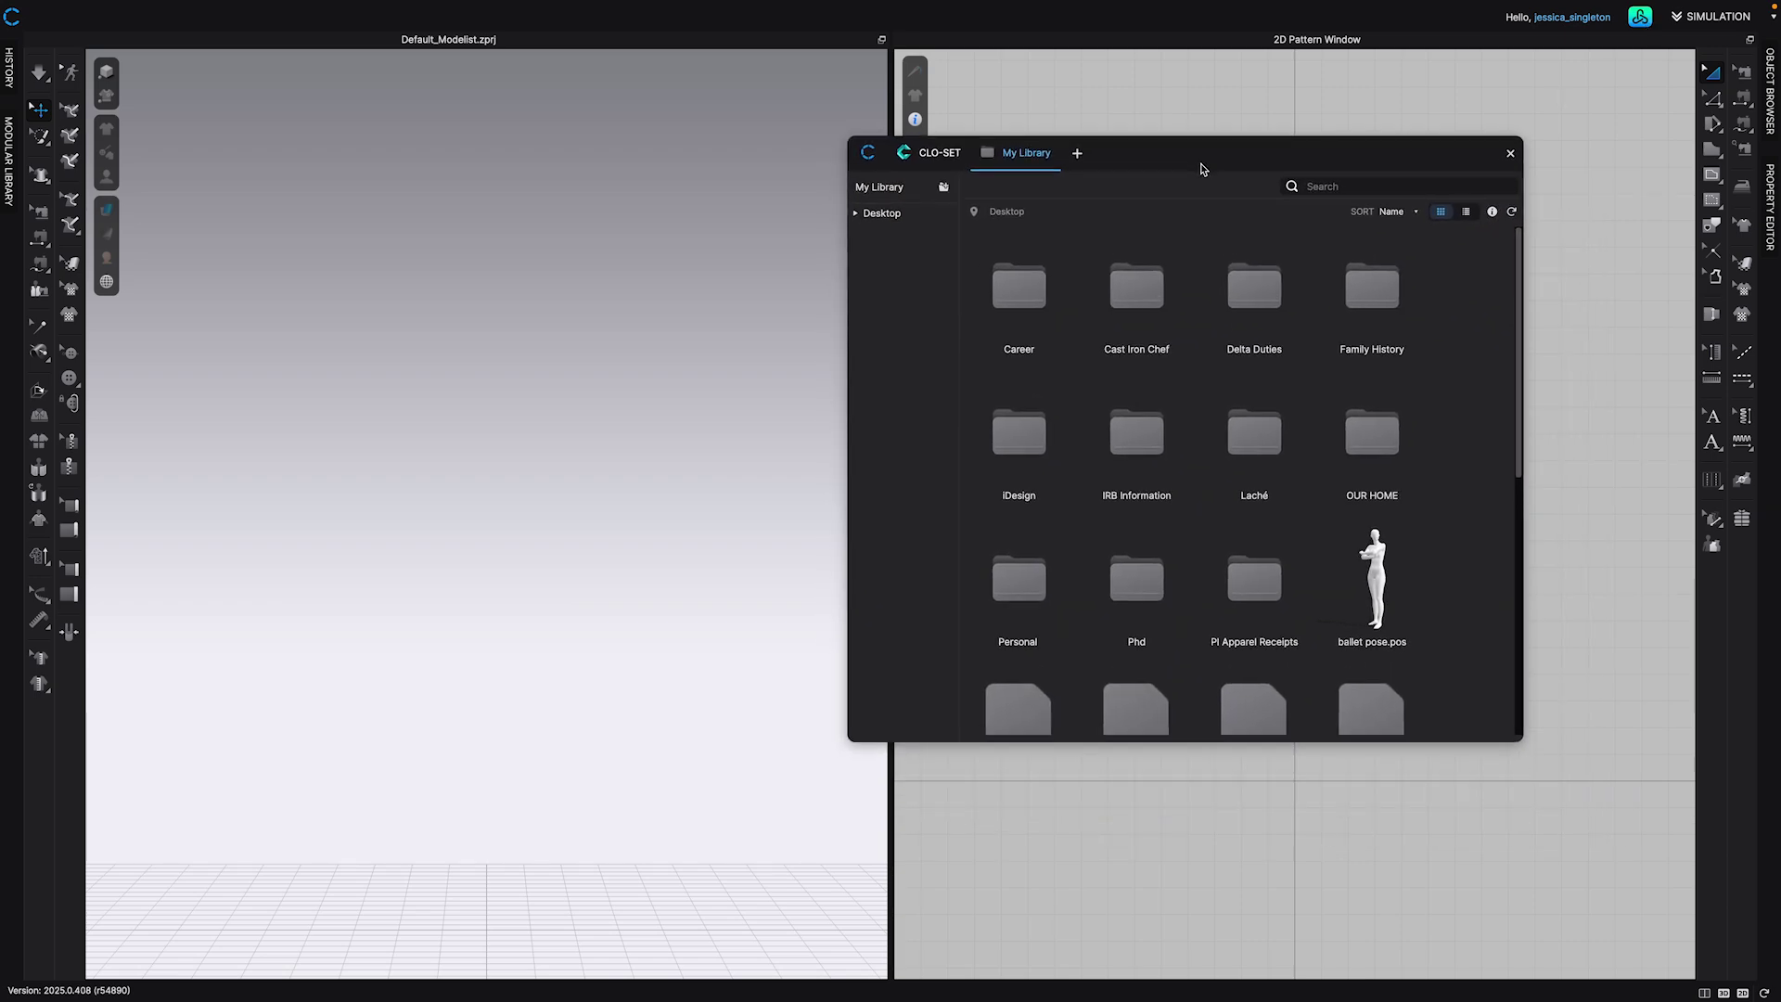
click(866, 158)
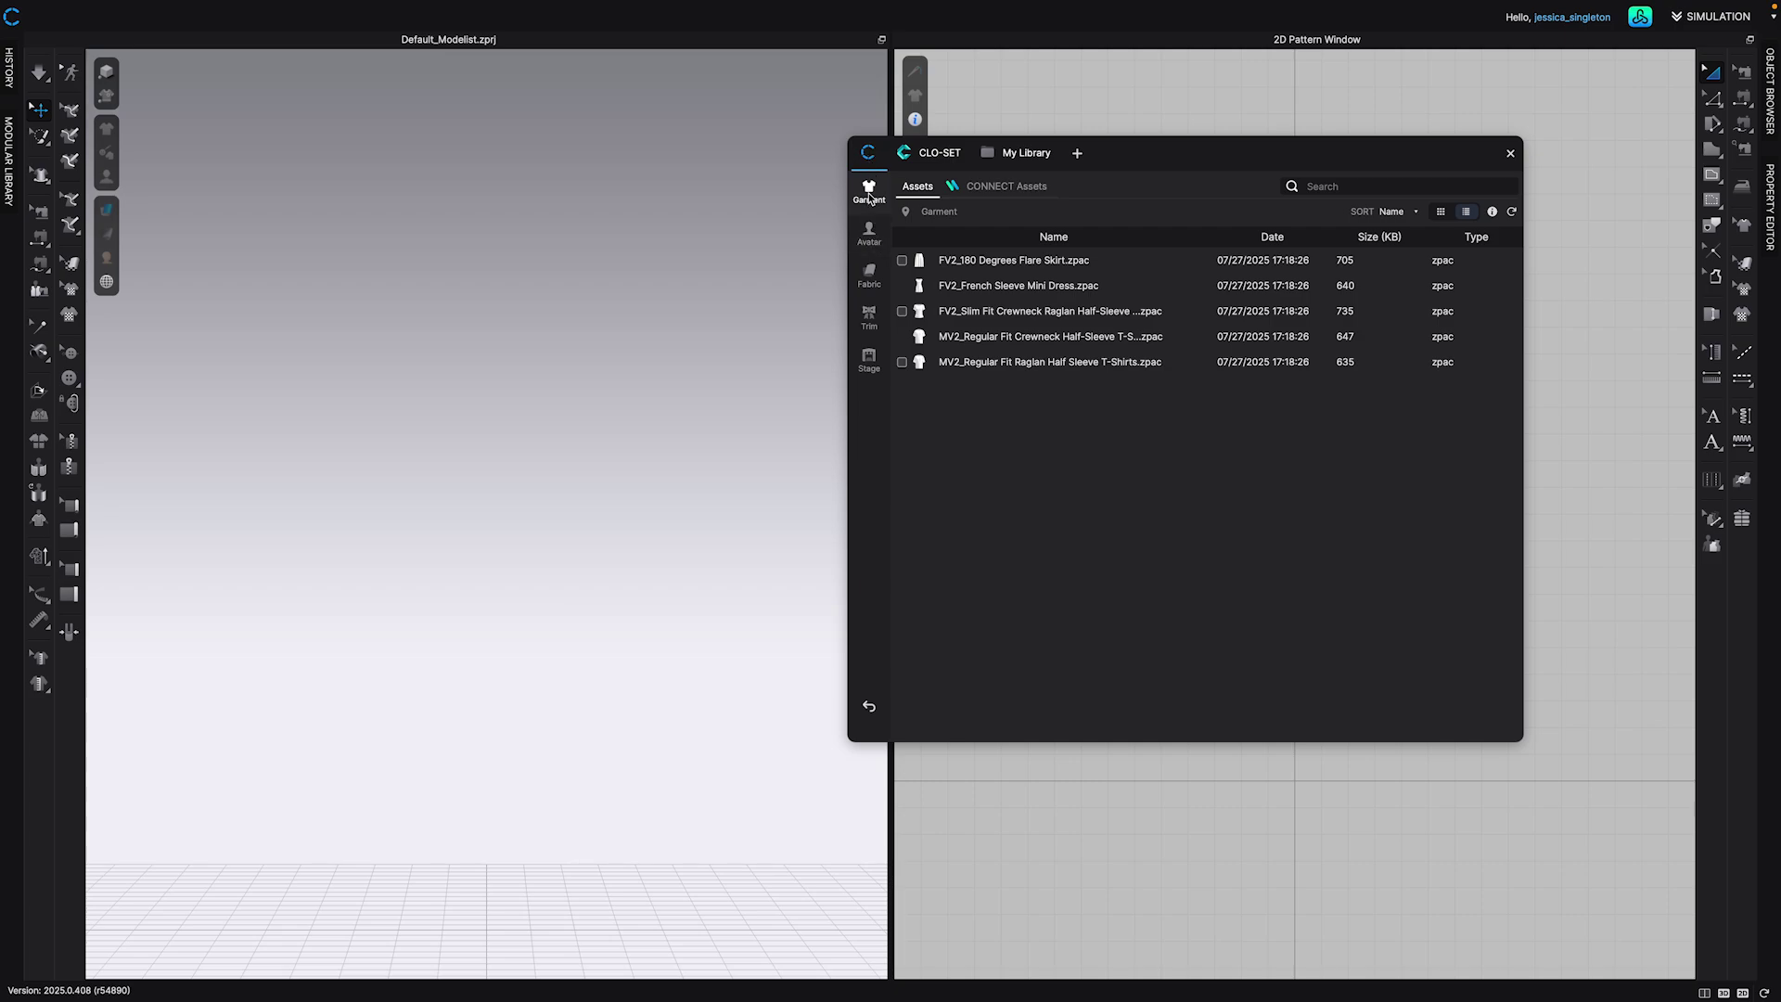
click(870, 234)
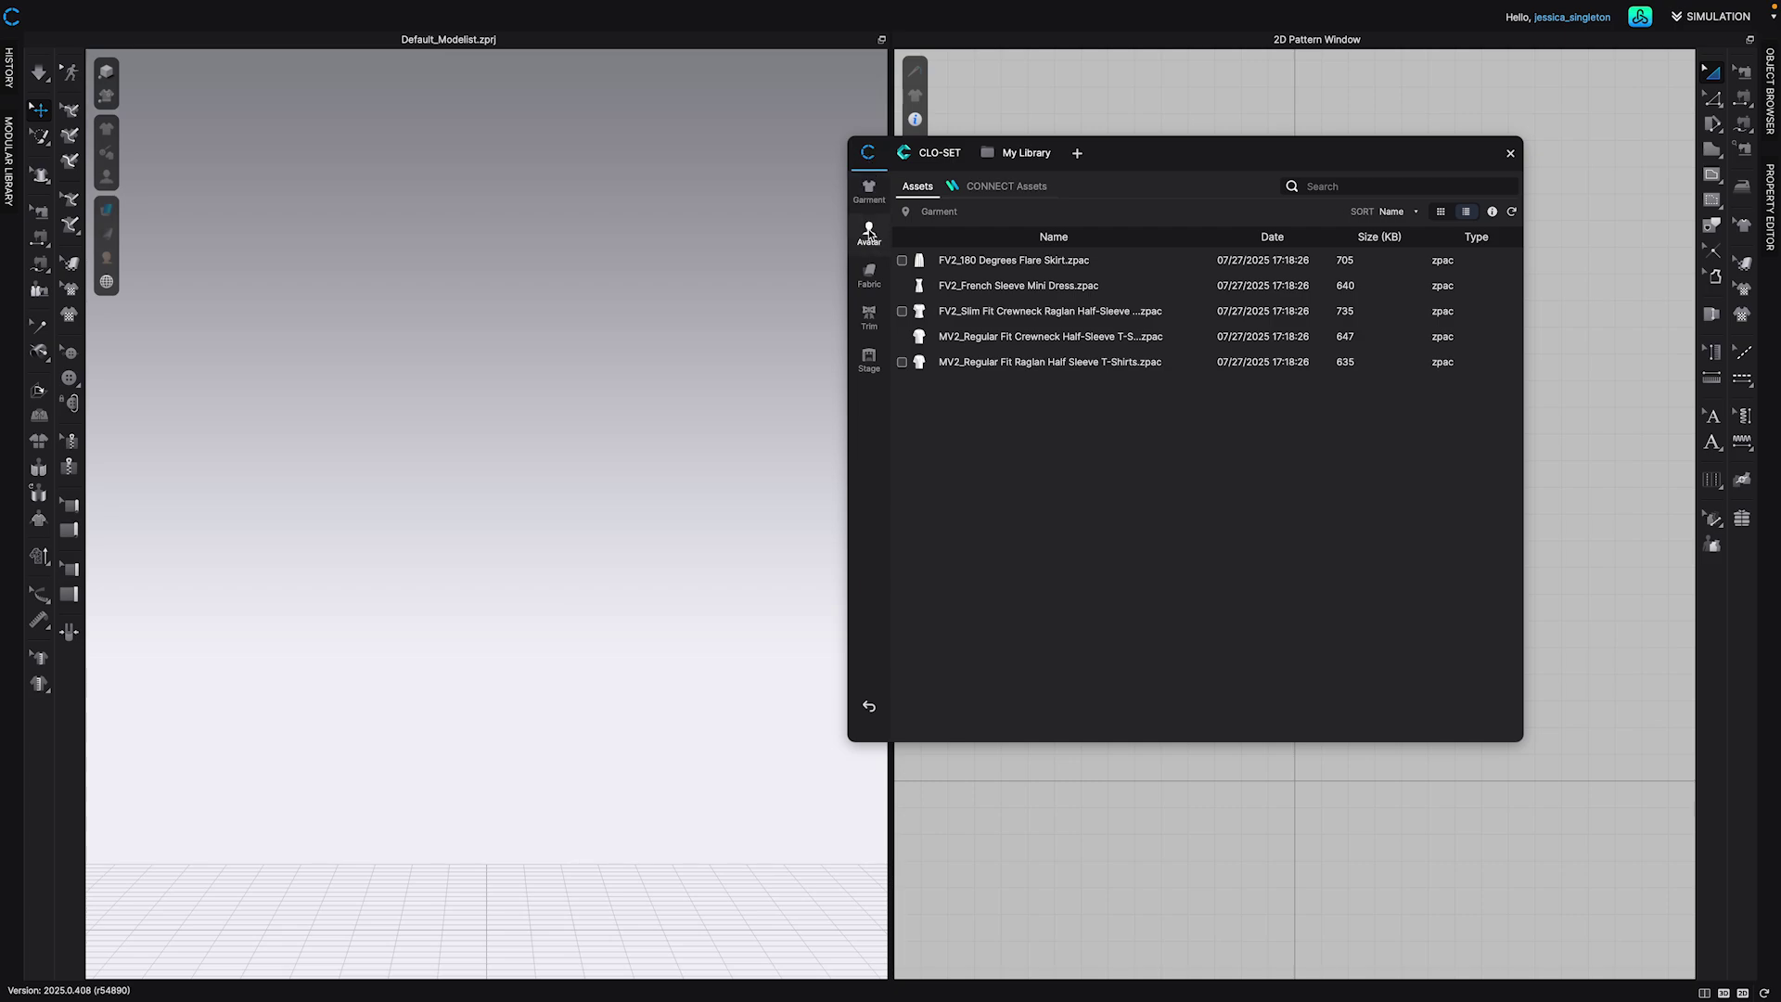
click(869, 275)
click(870, 325)
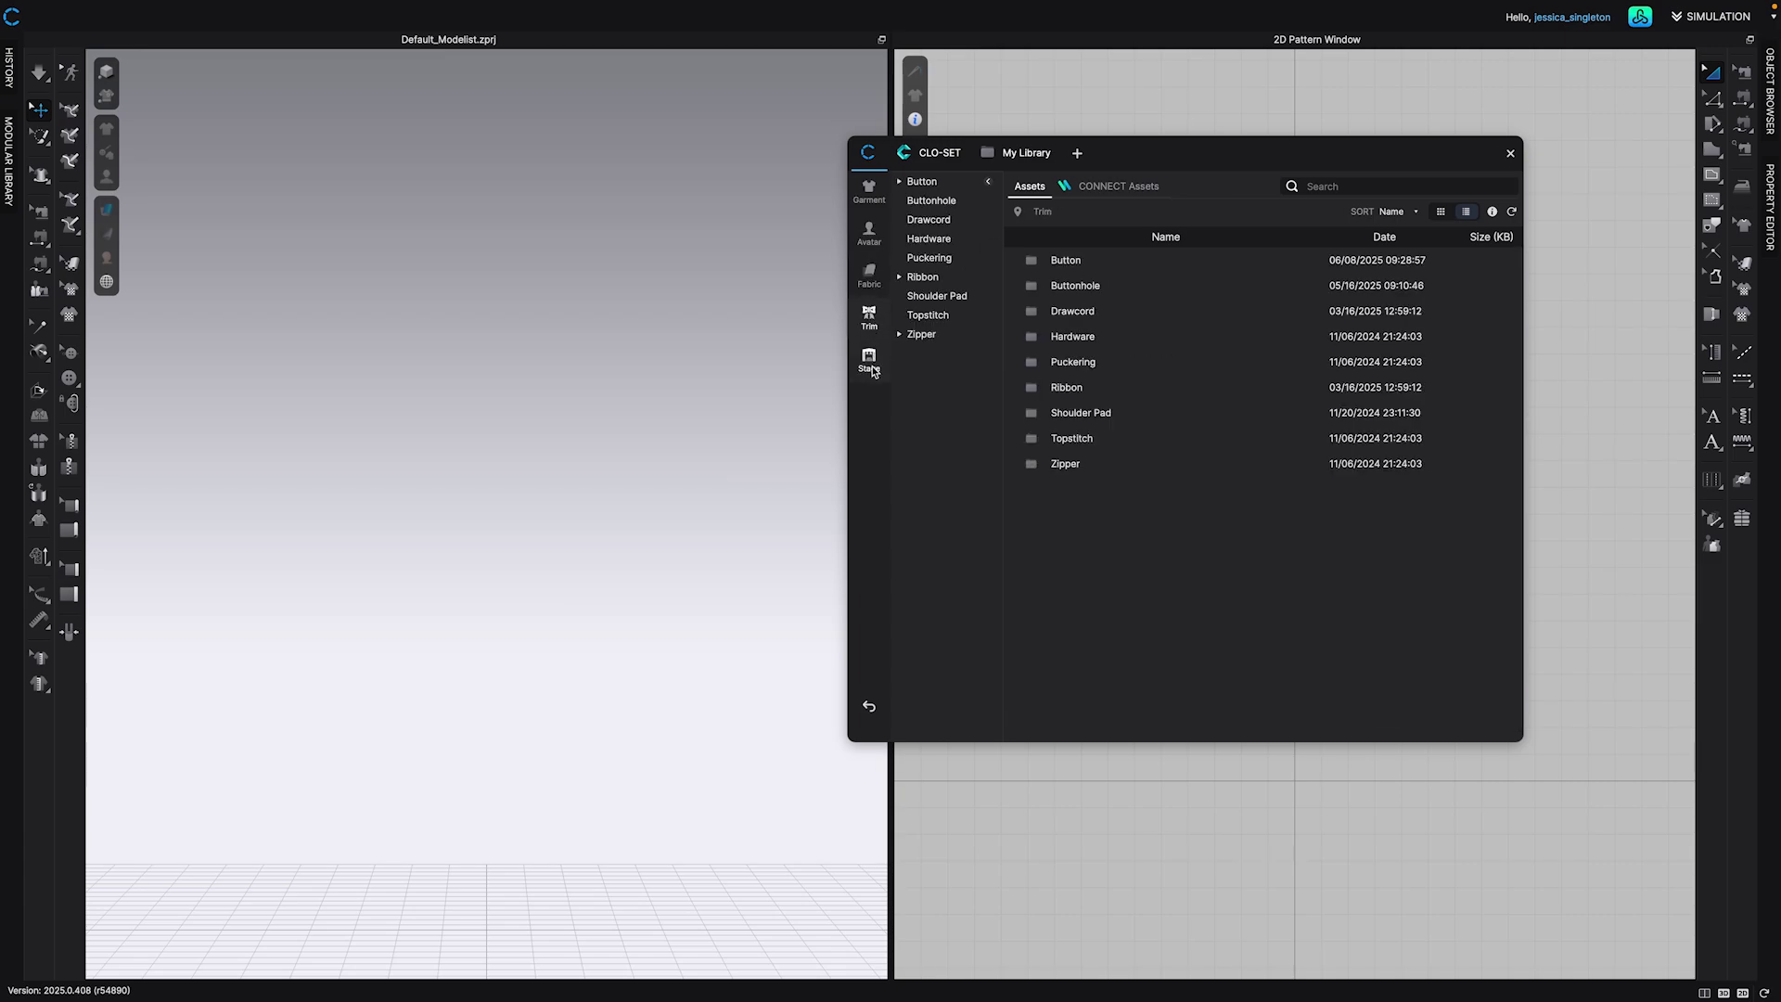
click(869, 367)
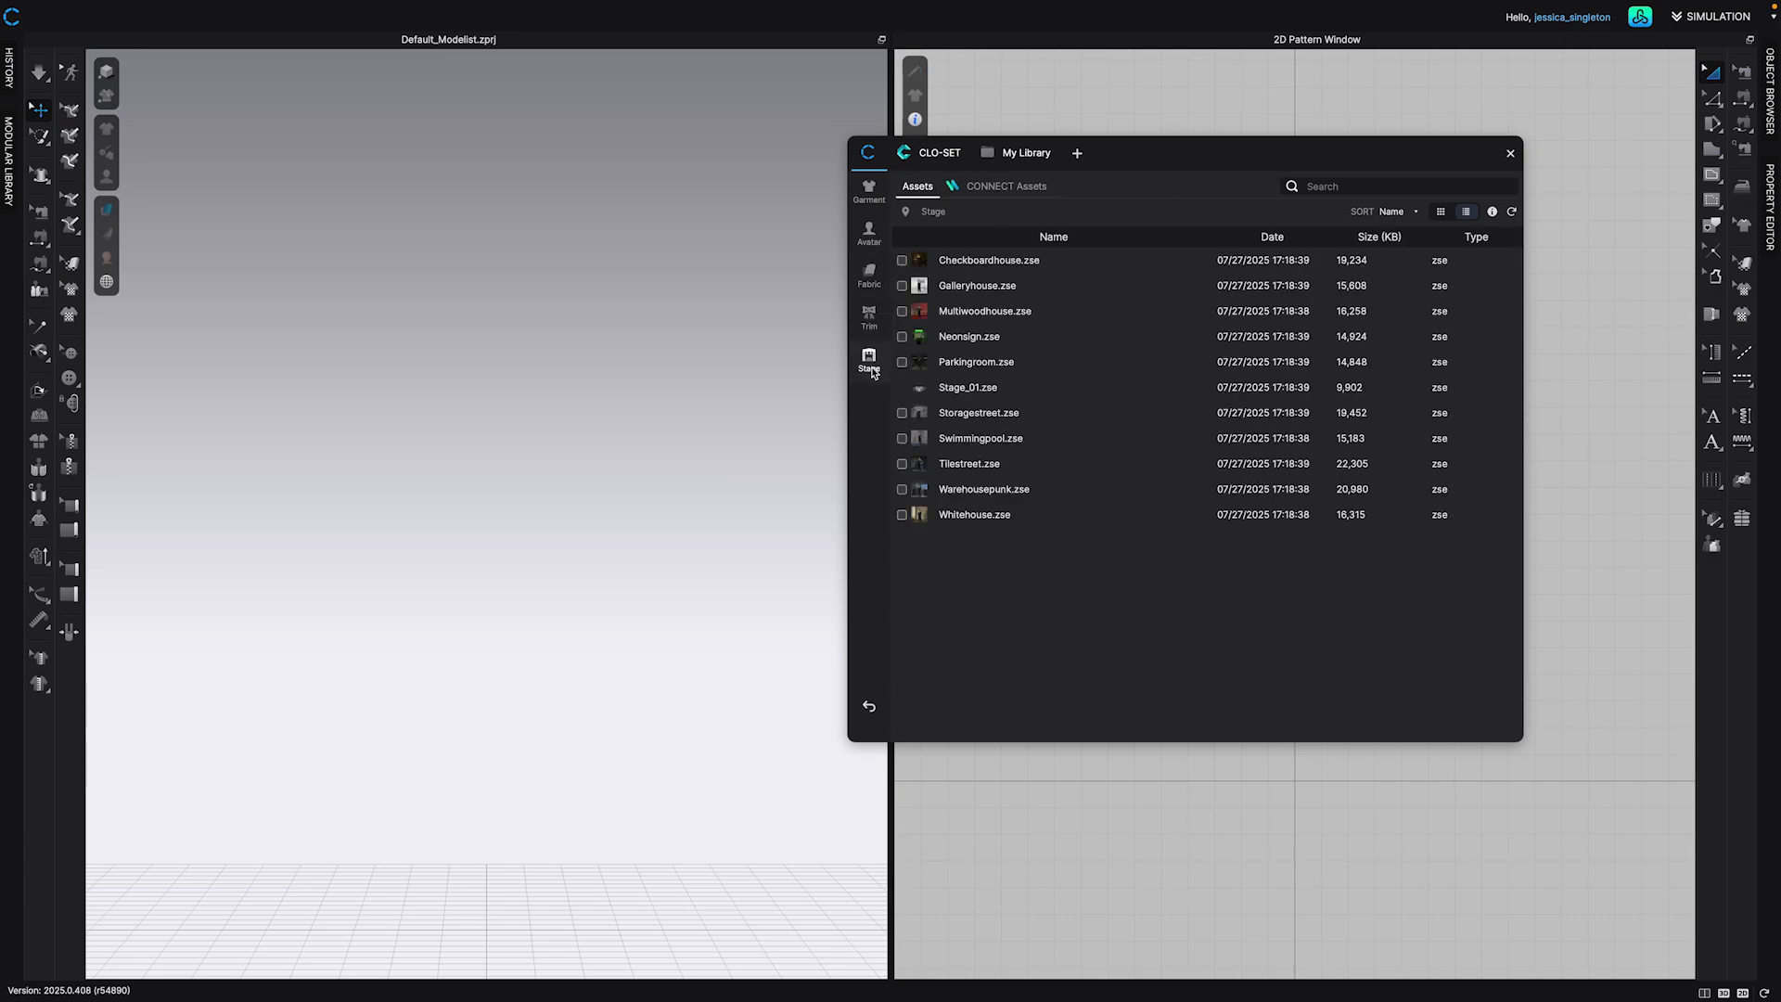
Browse the CLO-SET workspace, favourites and group list, then return to the Desktop folders
click(928, 159)
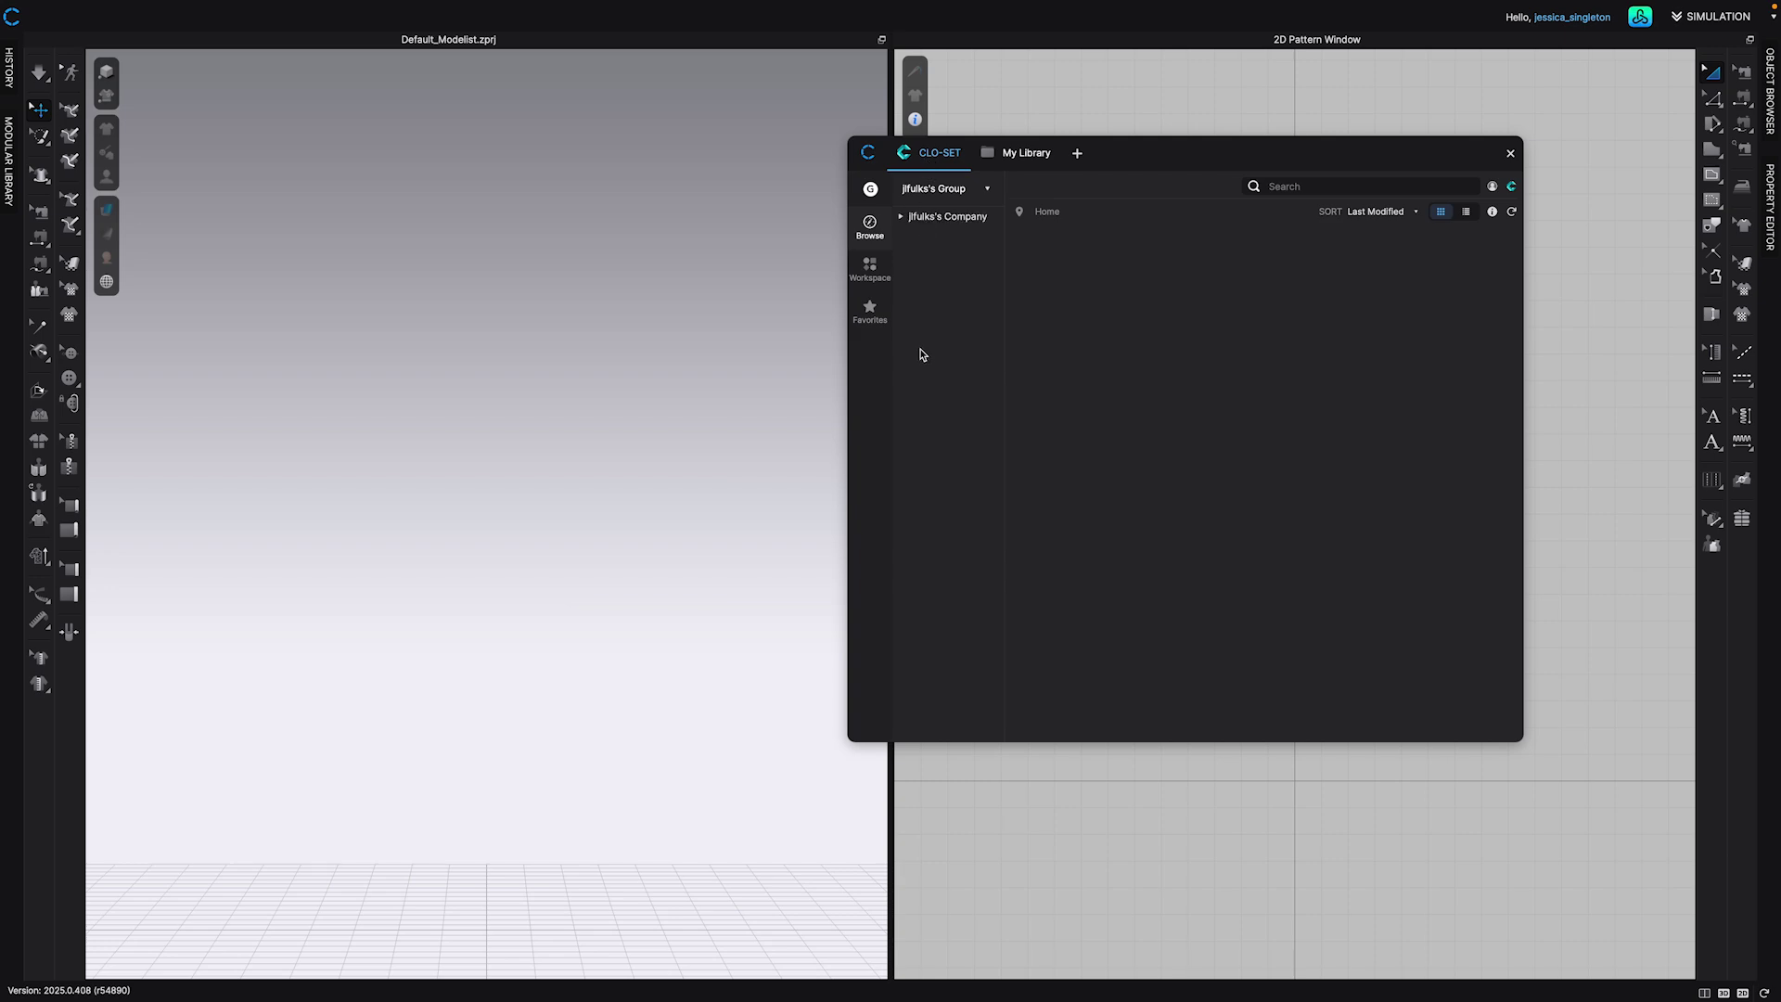
click(869, 269)
click(1330, 191)
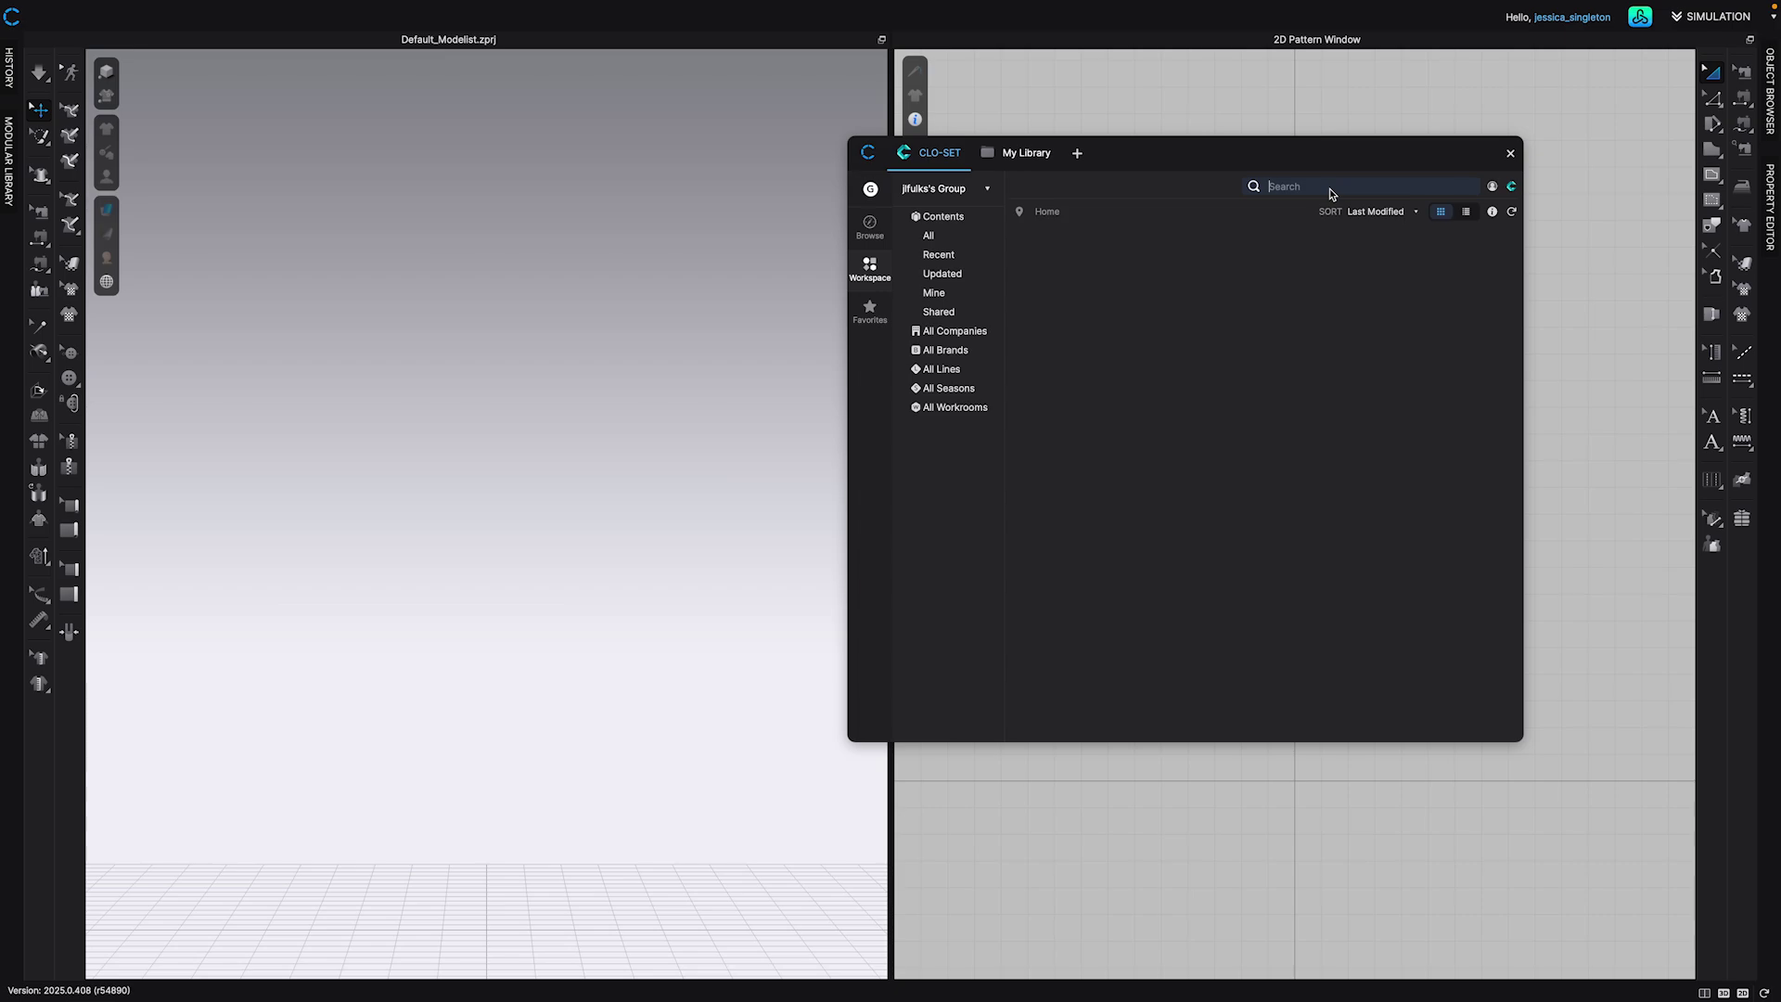
click(869, 311)
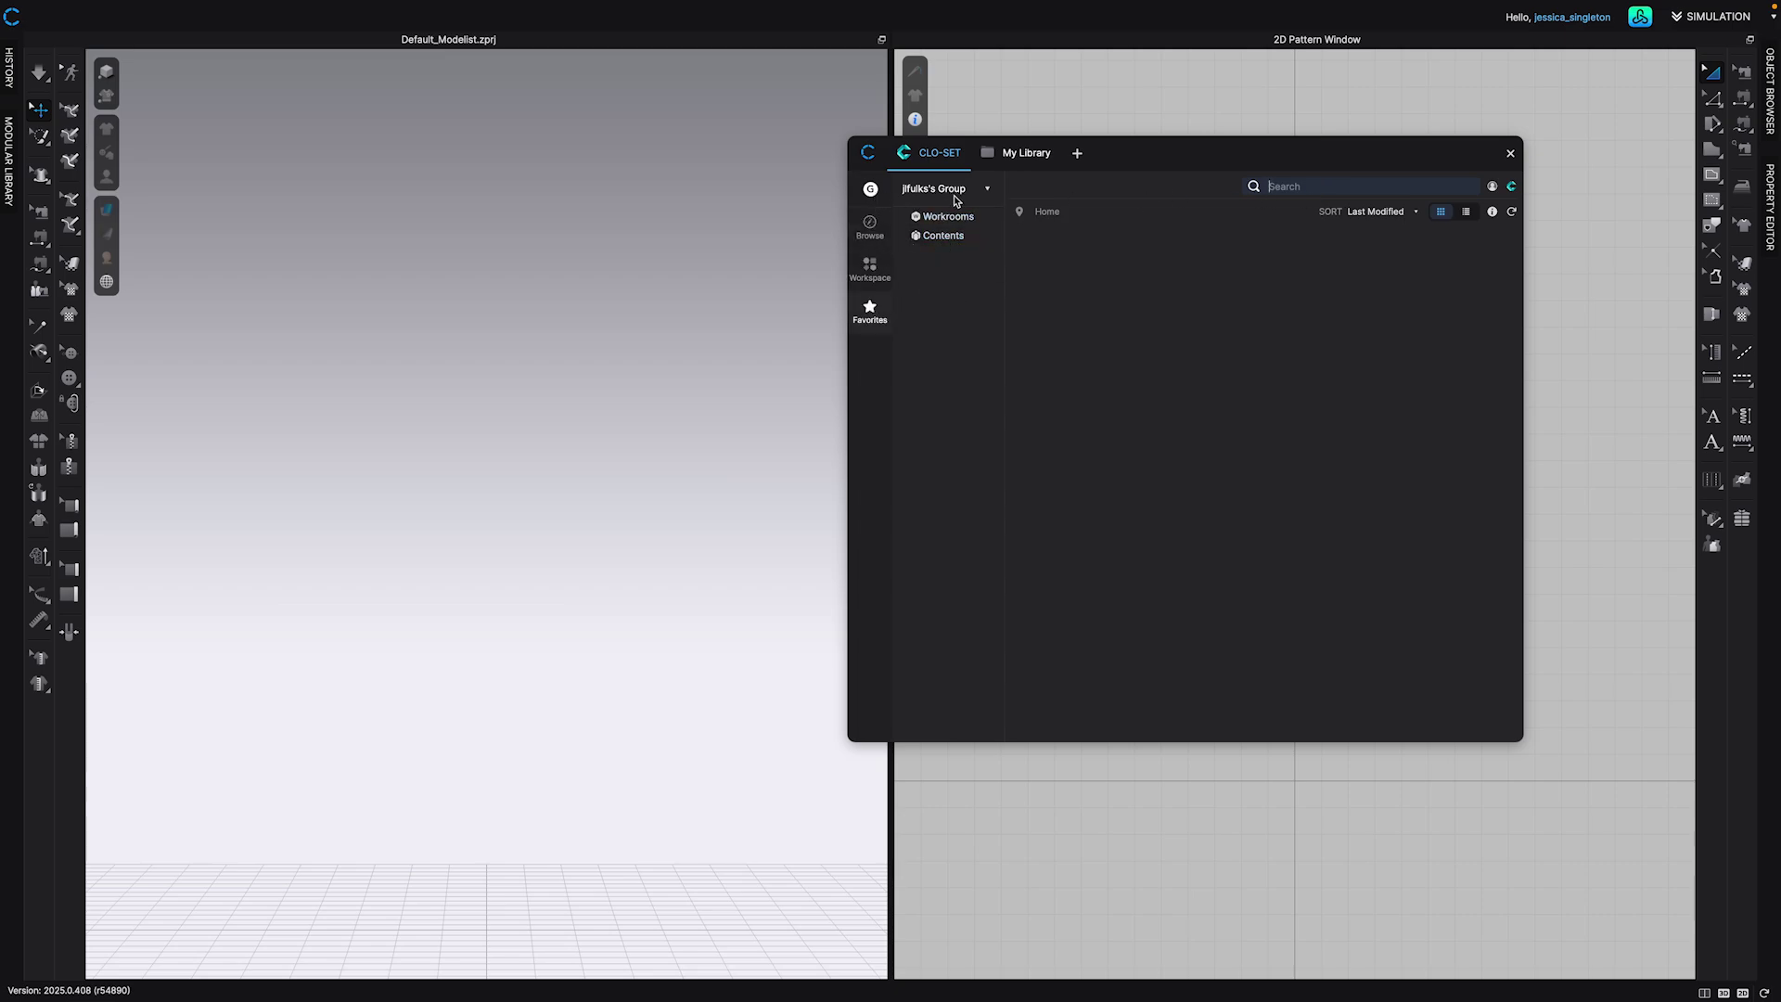
click(987, 191)
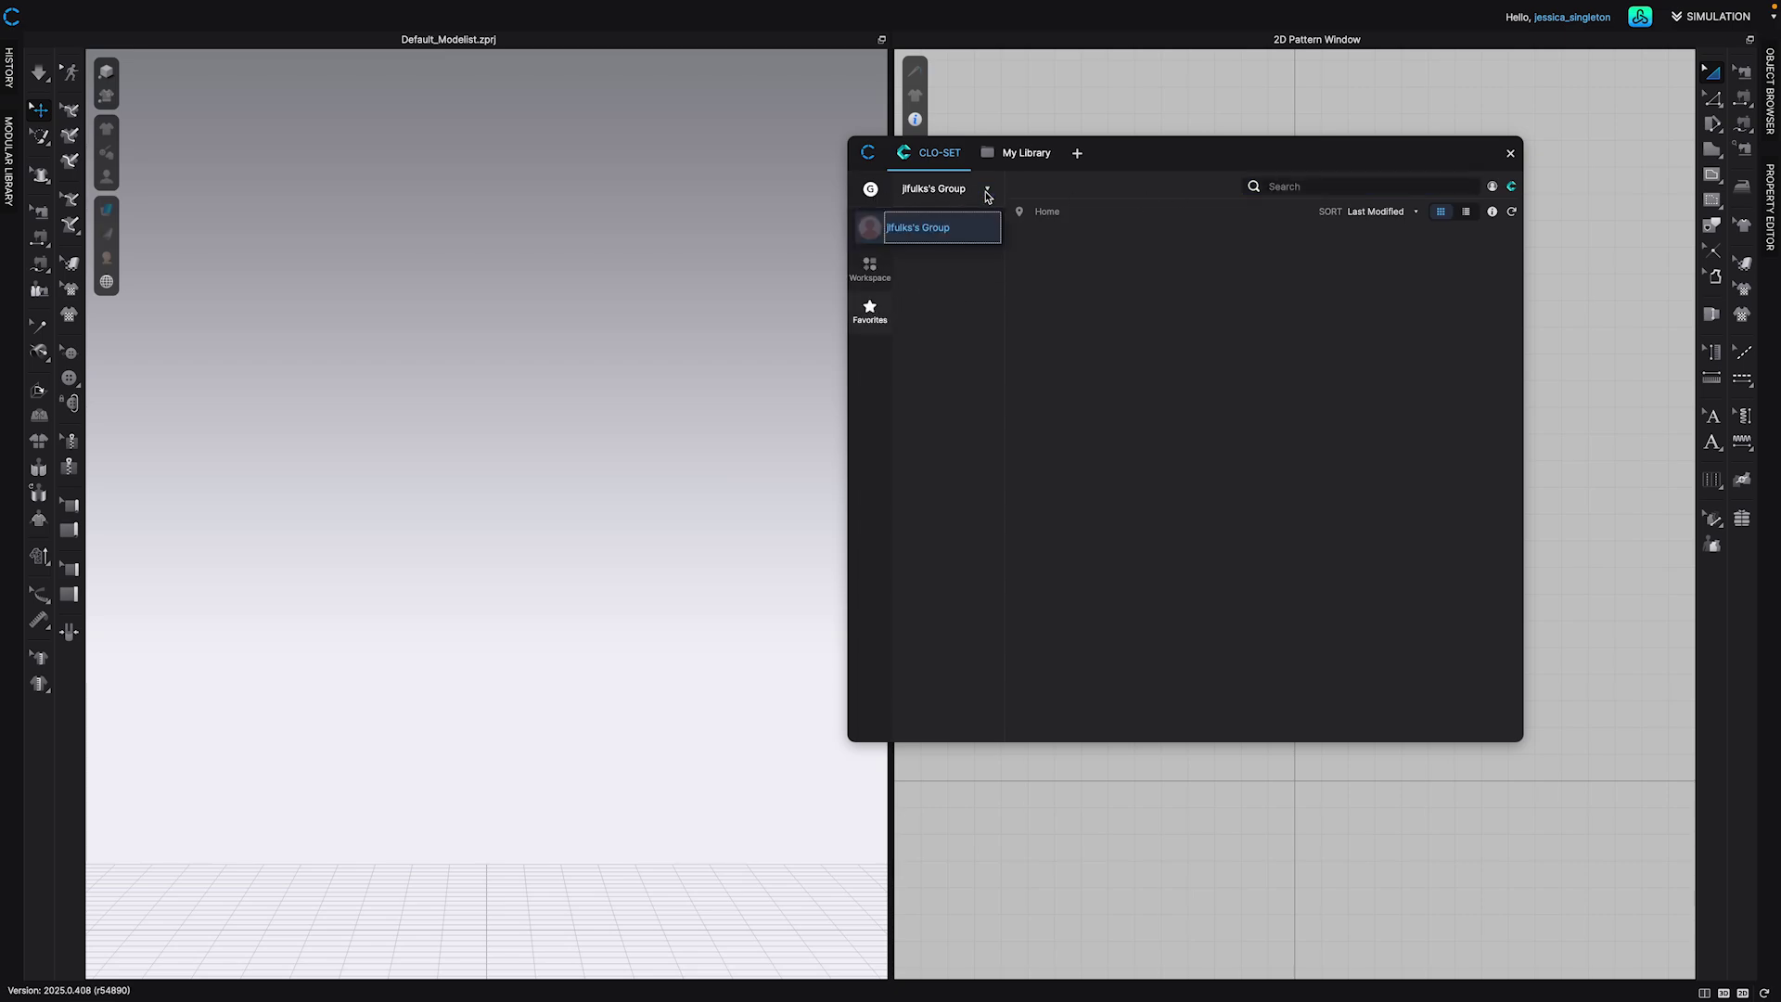
click(868, 232)
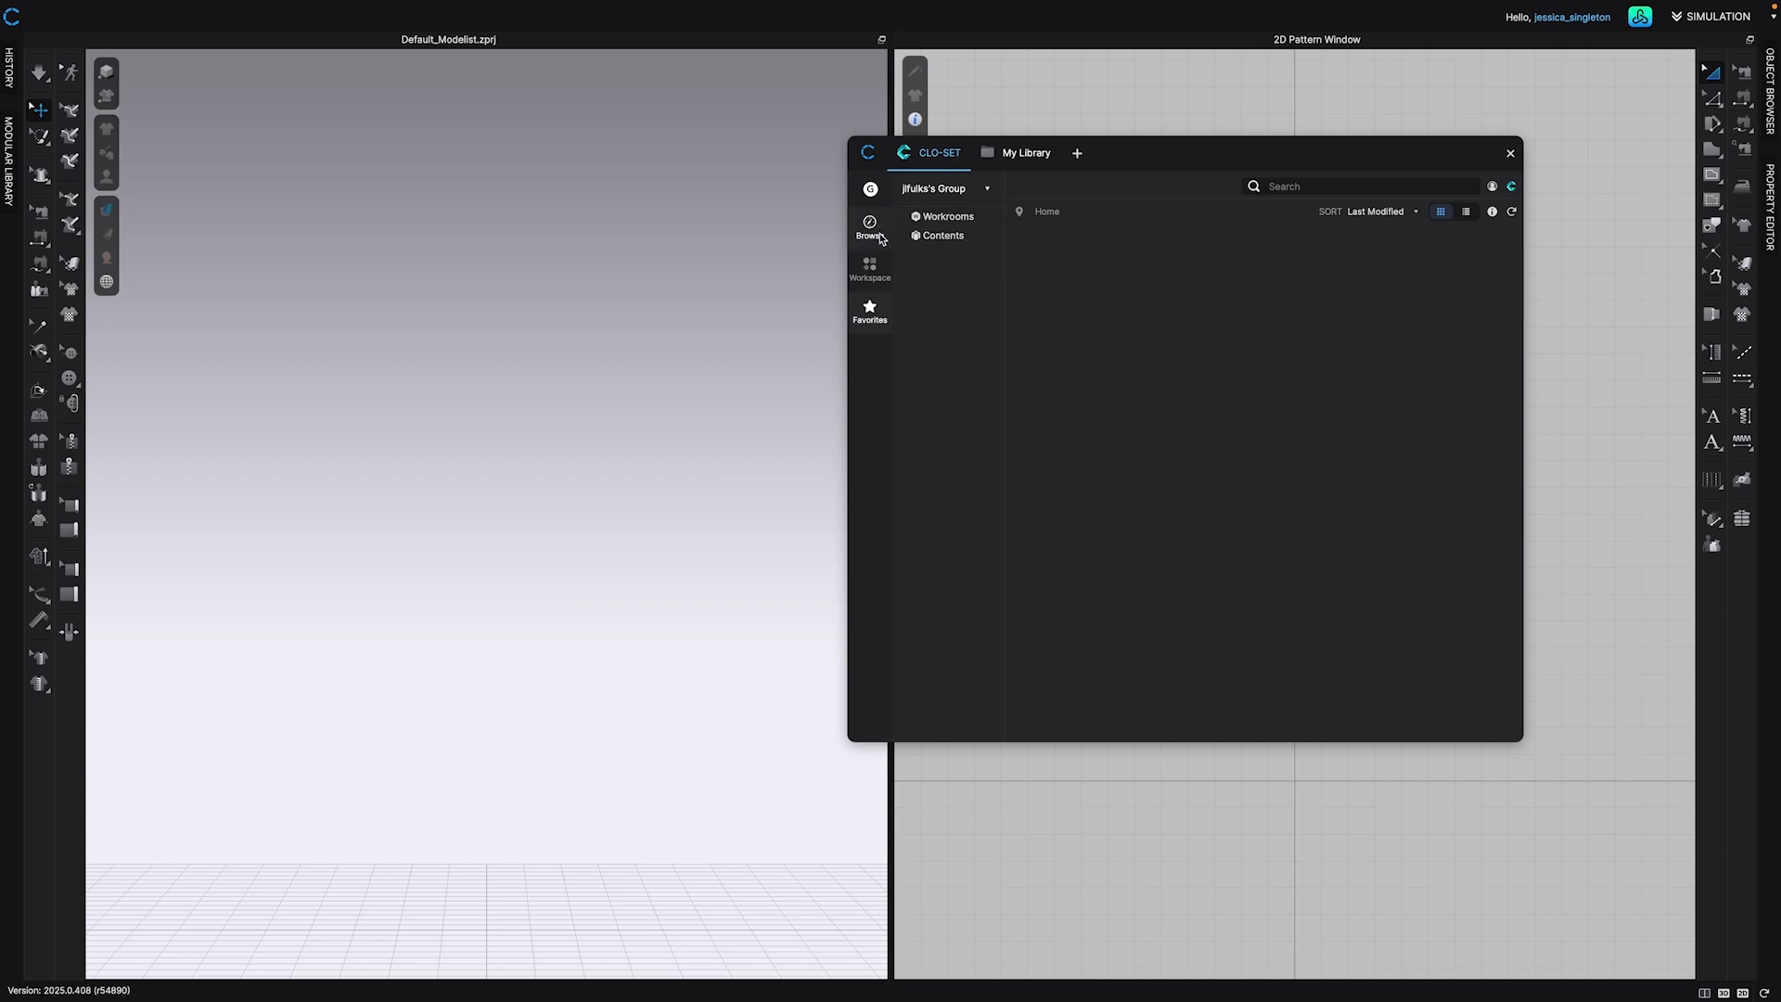
click(1013, 158)
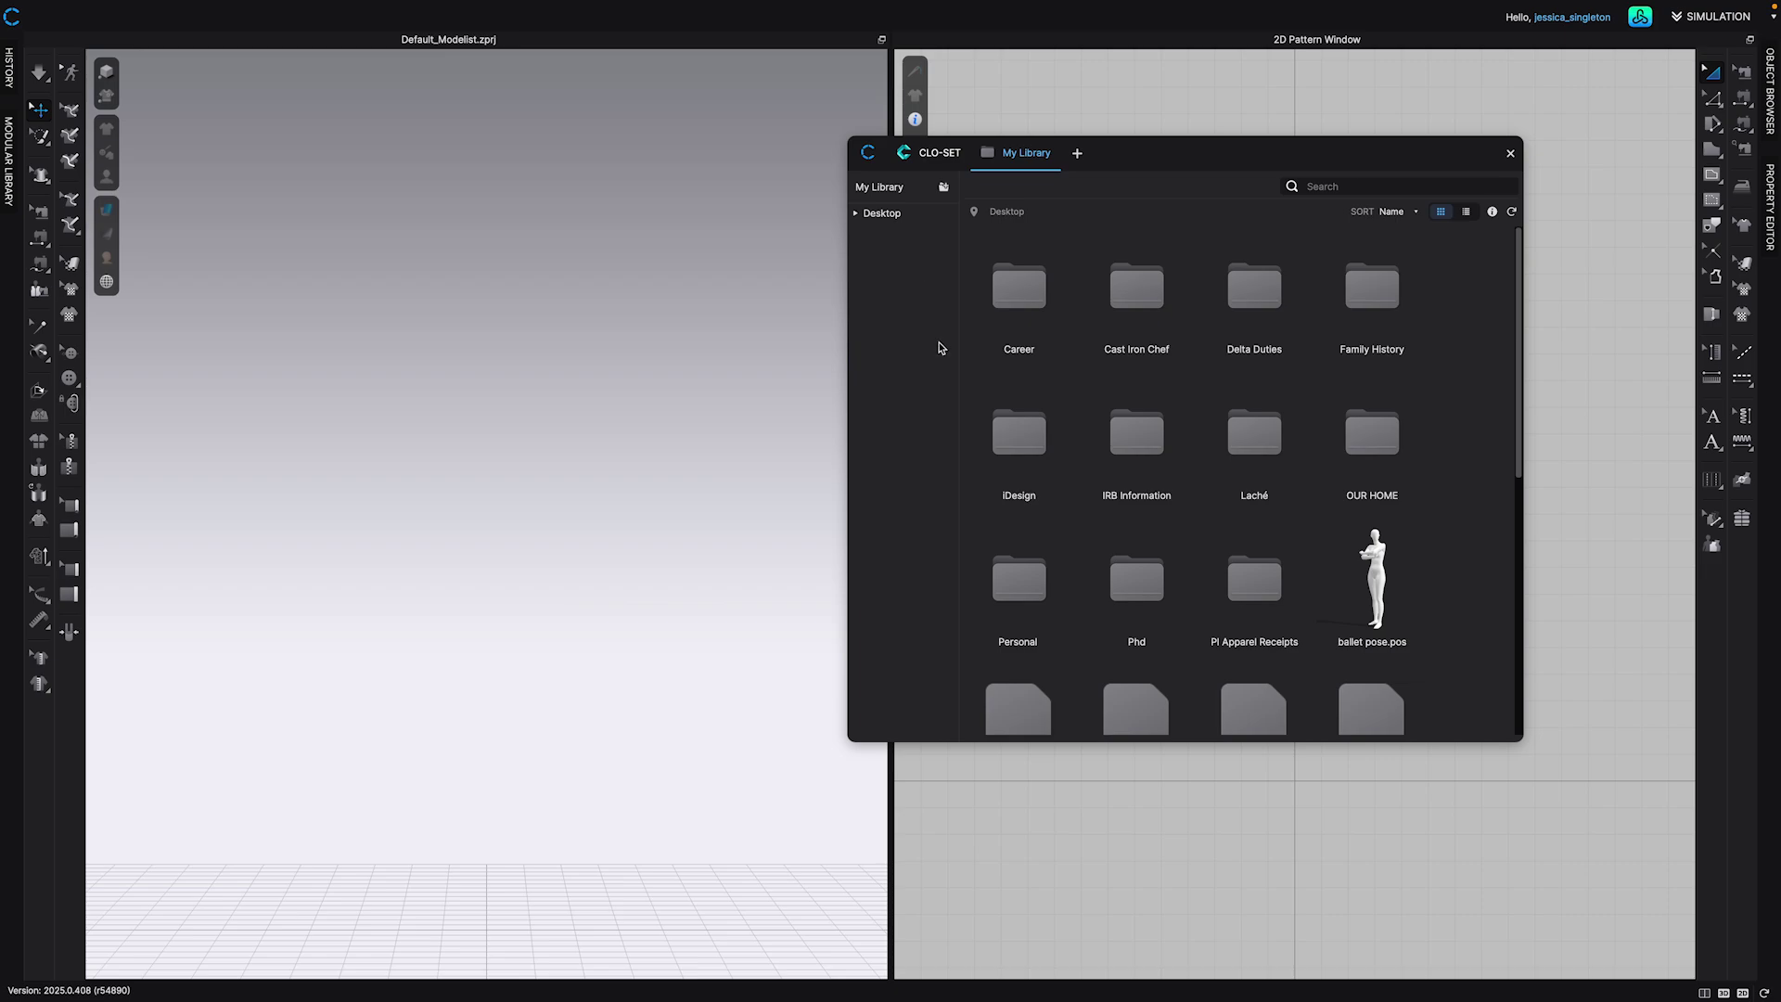
Open Avatar > Baby, then Avatar > Kid, and display the kid avatars as thumbnails
click(870, 155)
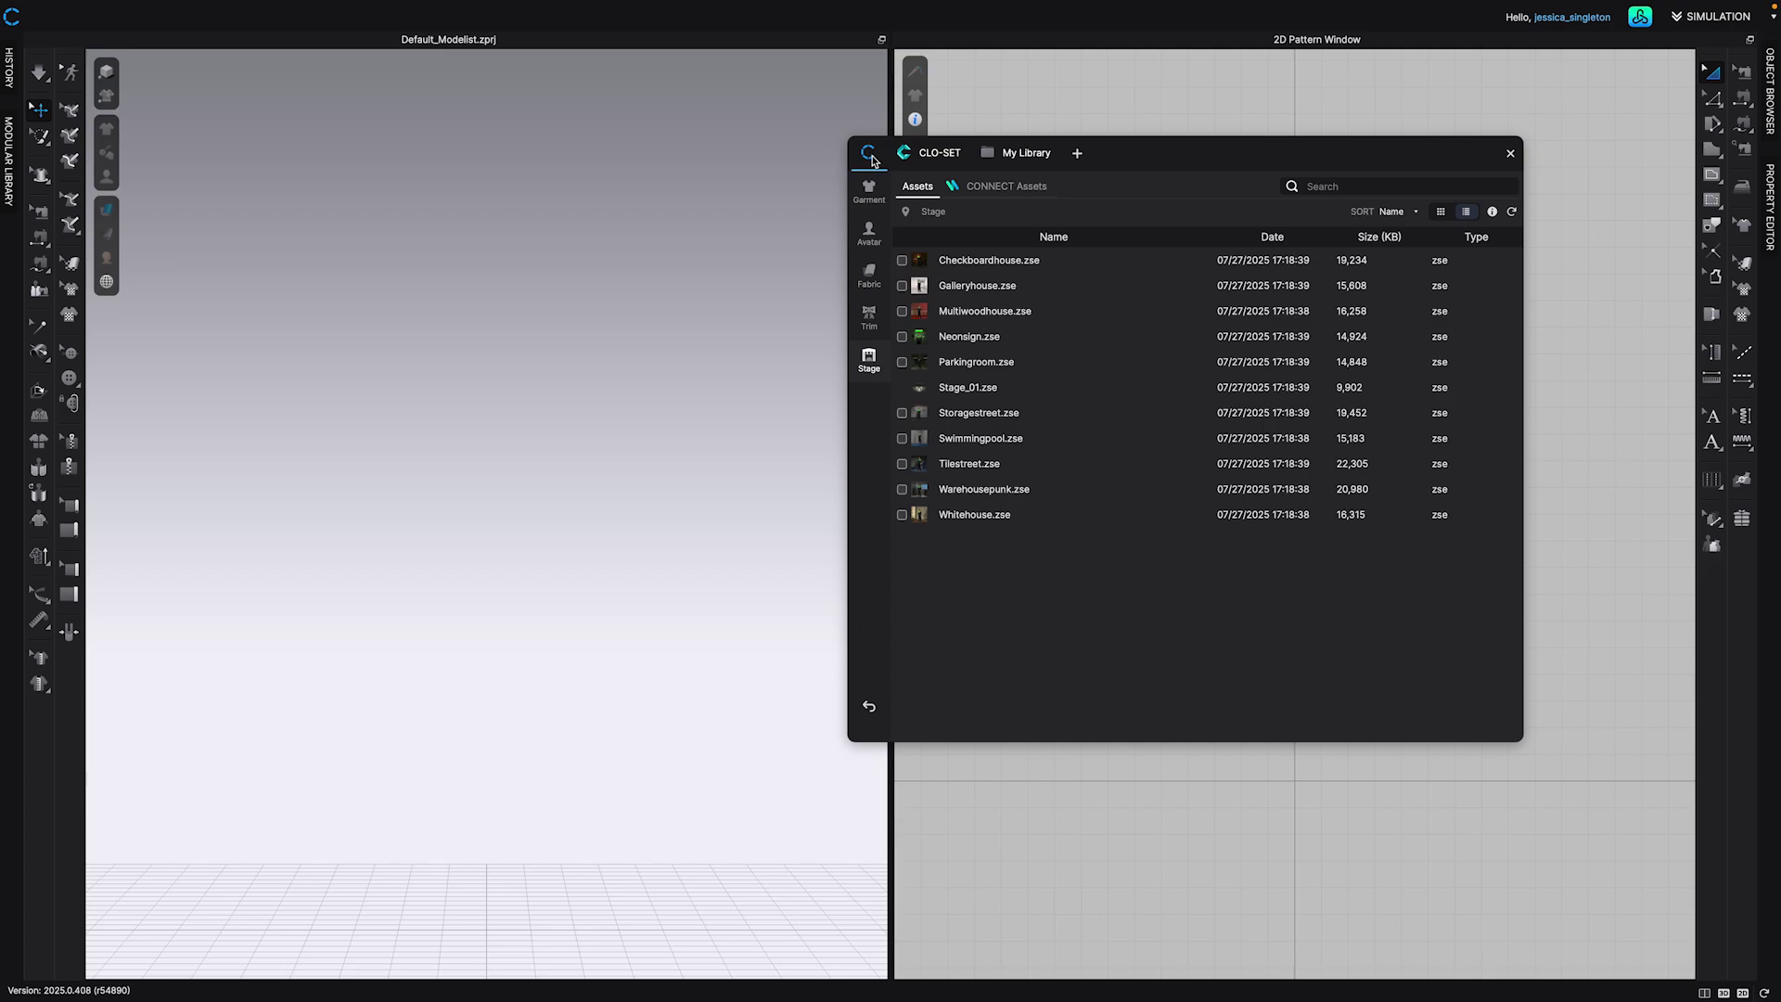
click(875, 237)
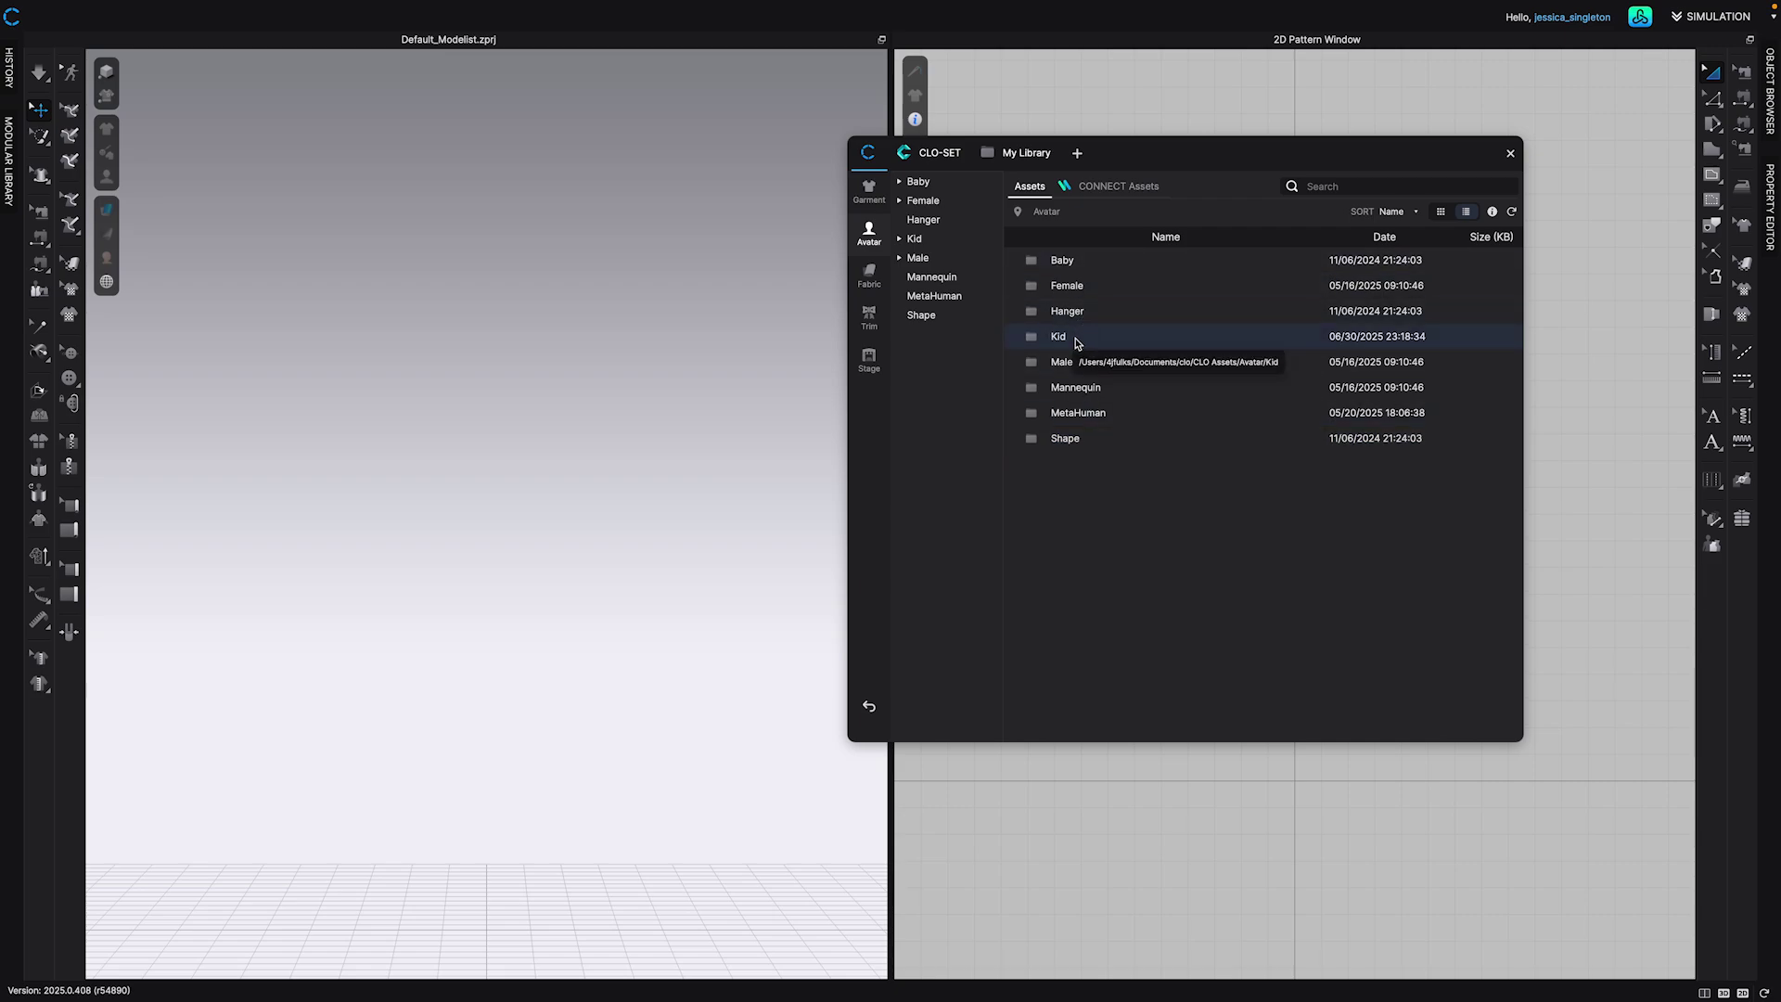
double_click(1064, 261)
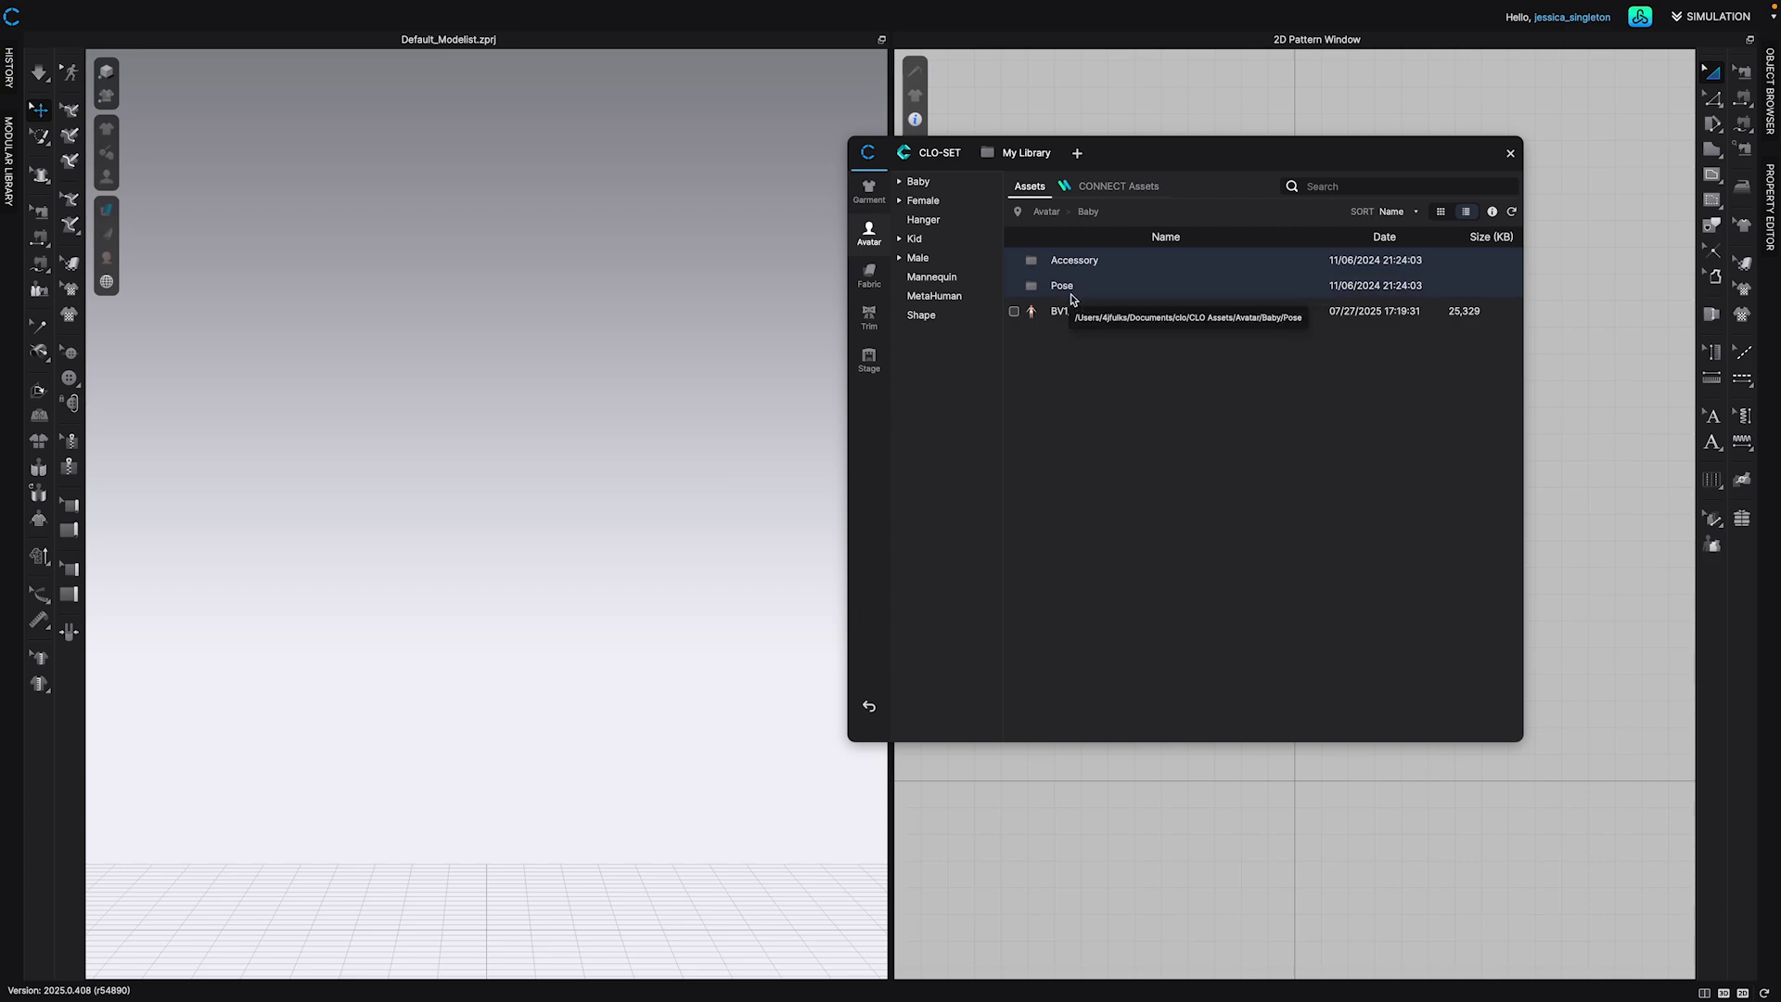
click(1062, 213)
click(1066, 310)
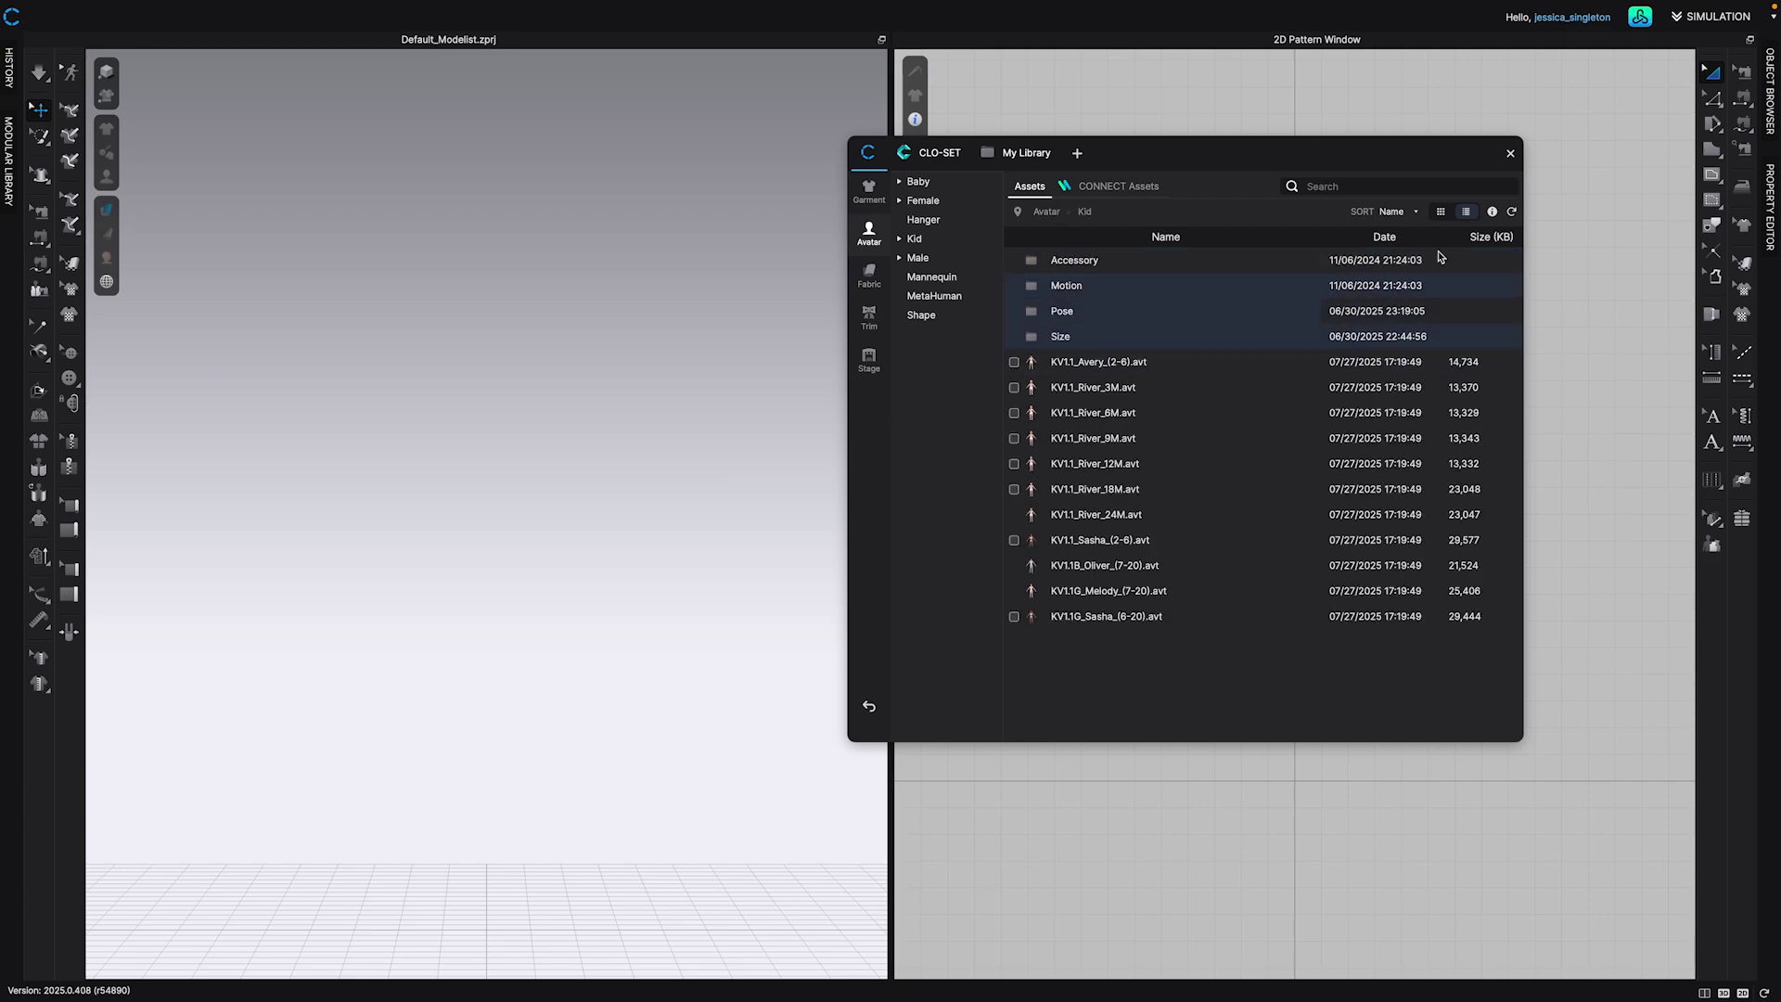
click(1443, 213)
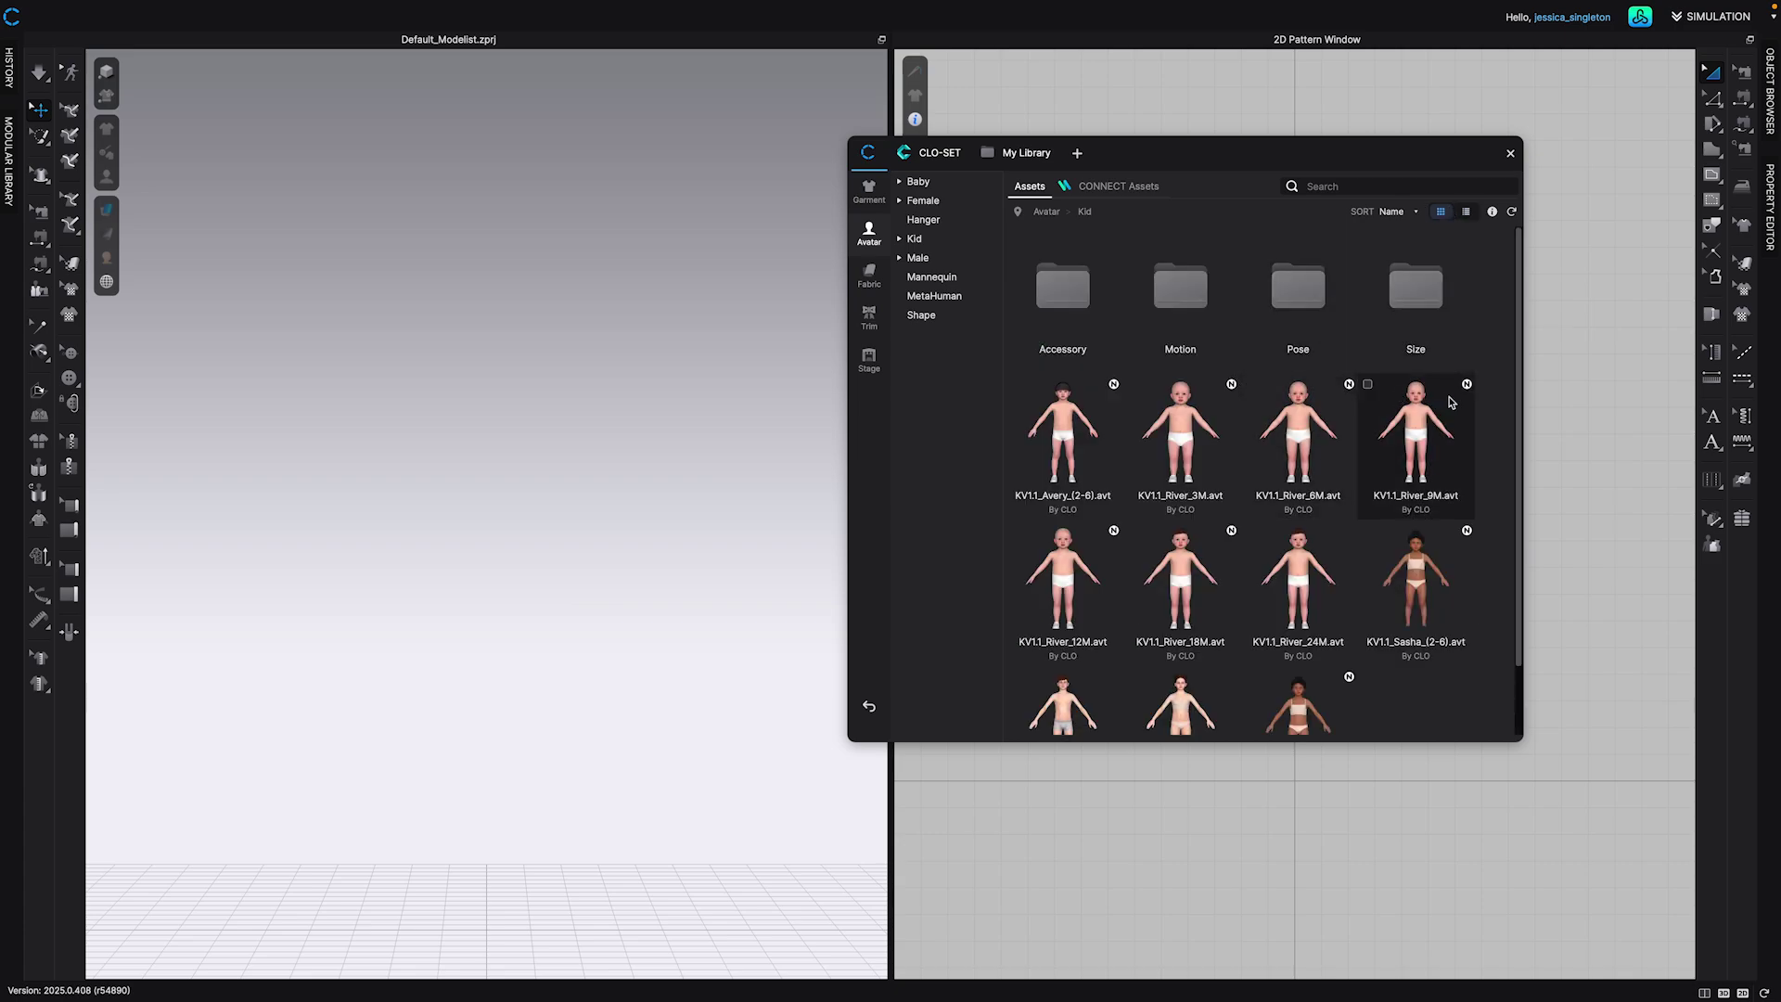
scroll(1451, 401, down, 1)
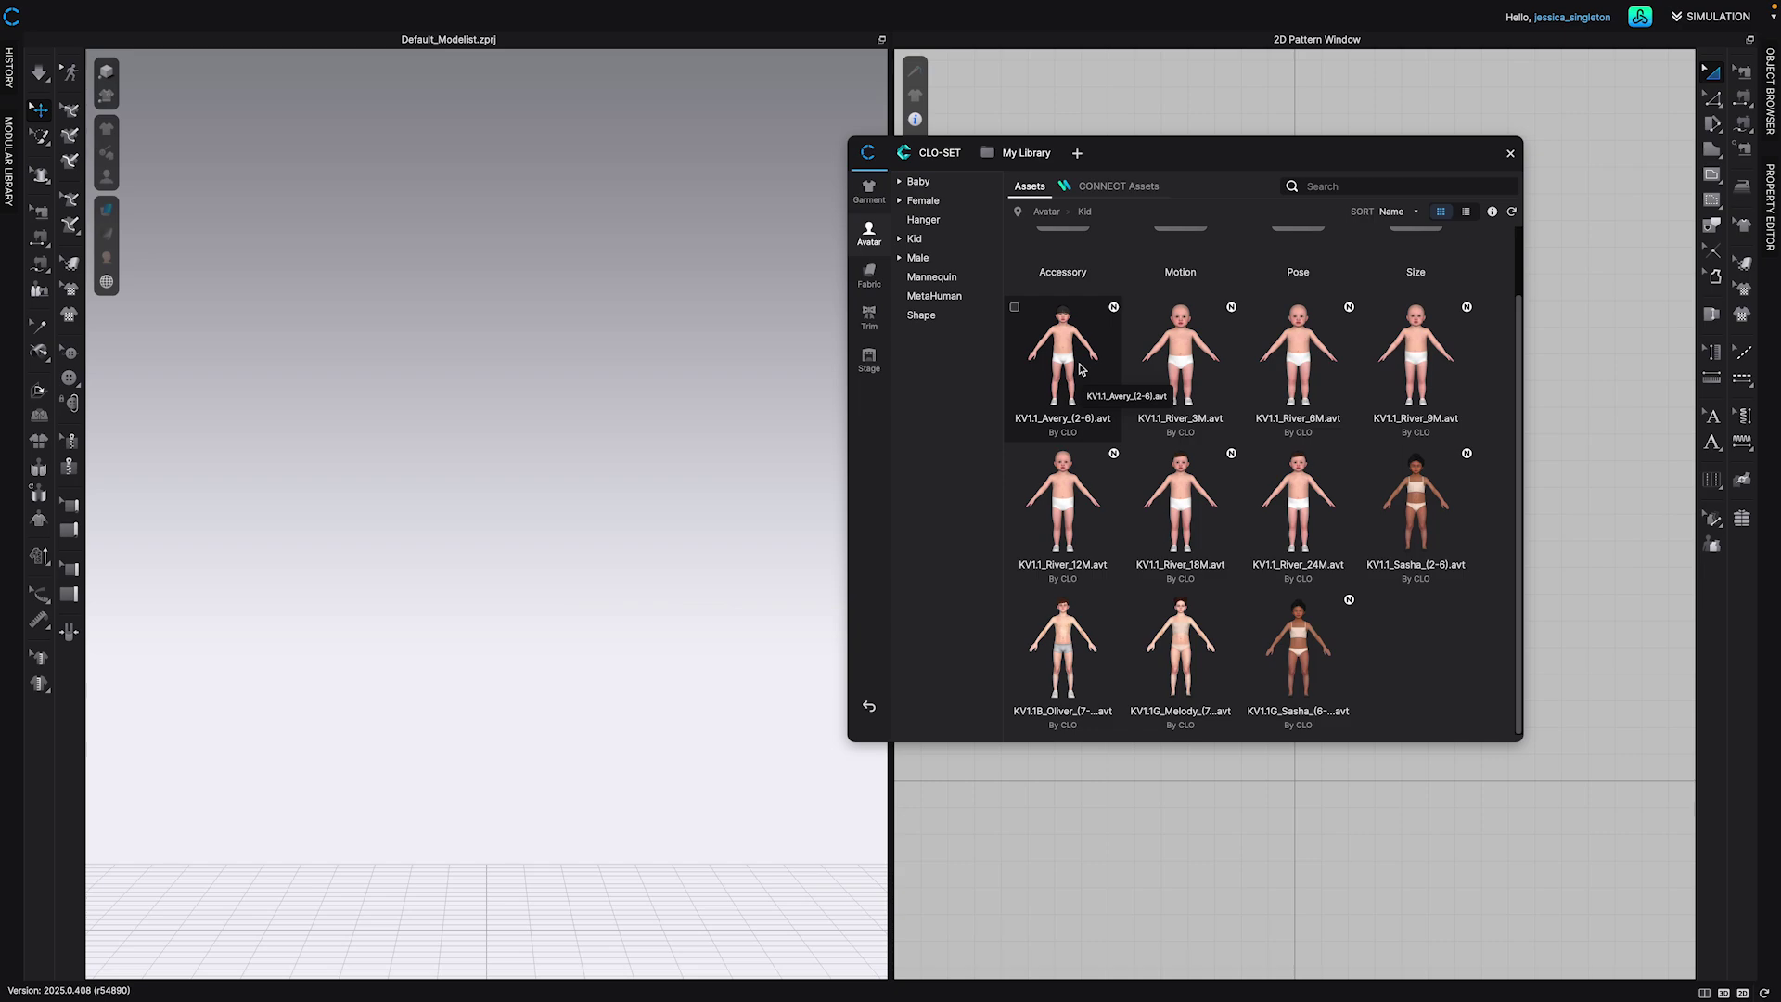
Look inside the Mannequin avatar folder, then open and scroll through the MetaHuman folder
key(BackSpace)
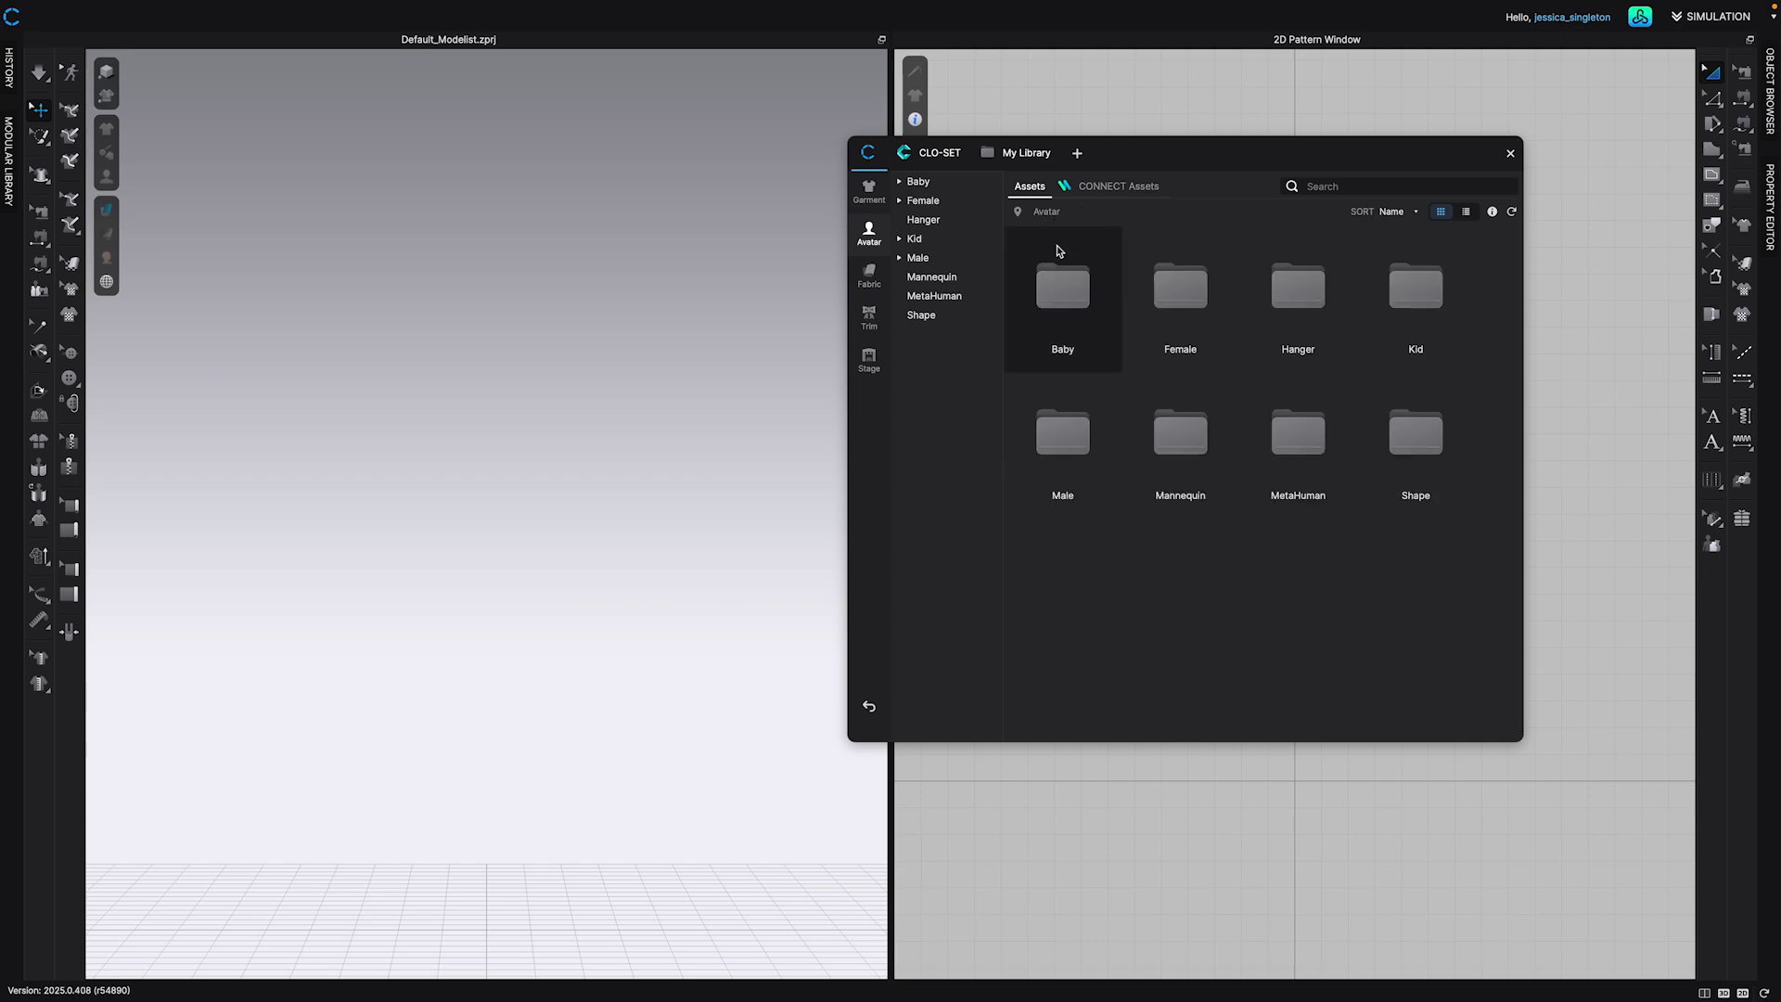
double_click(1184, 428)
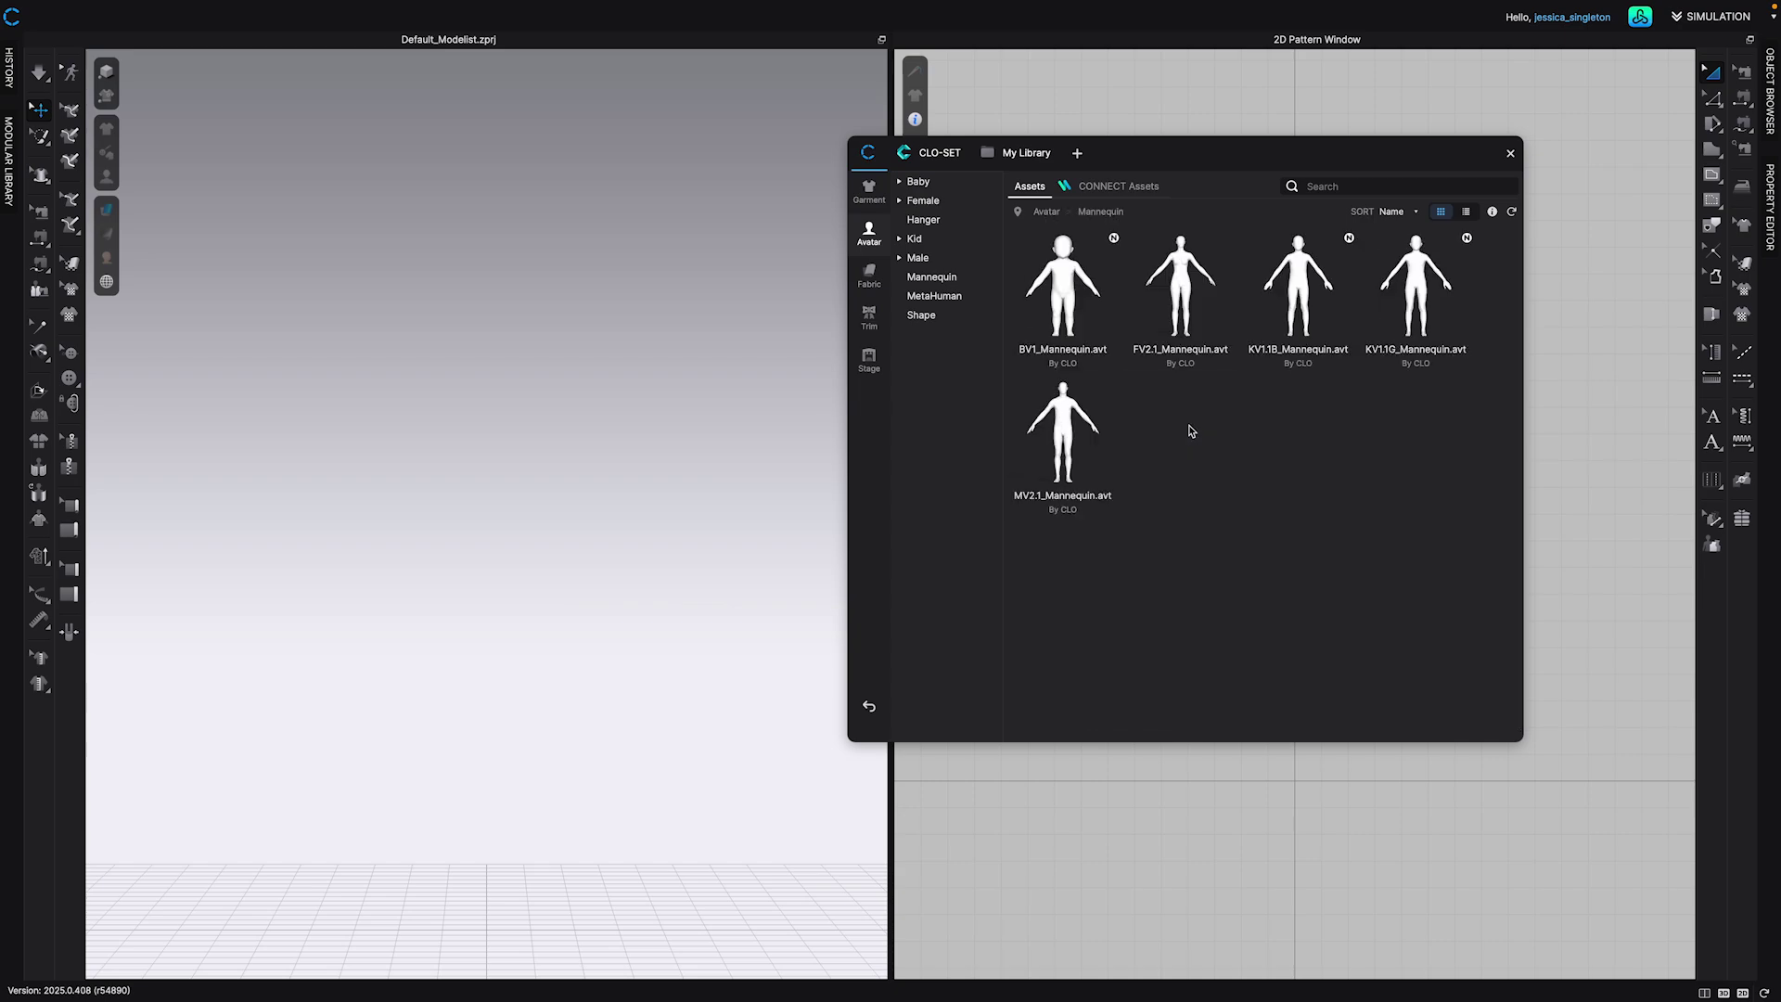
click(1046, 211)
double_click(1297, 436)
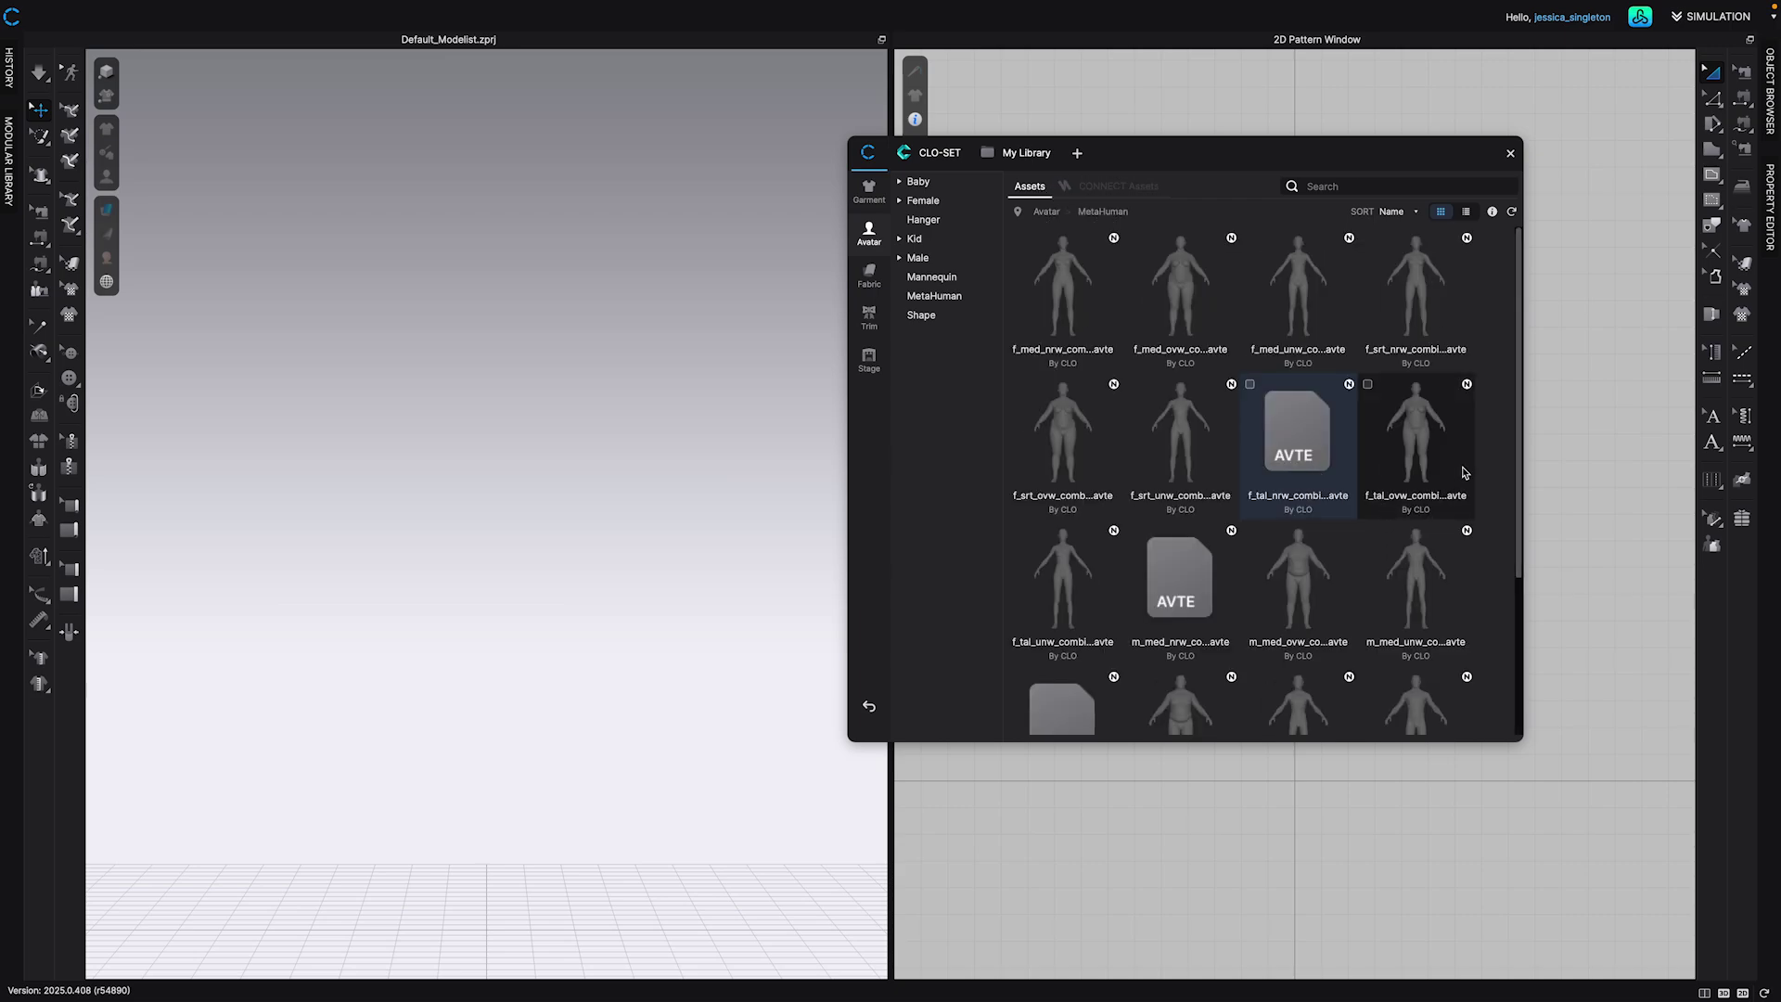
scroll(1338, 491, down, 2)
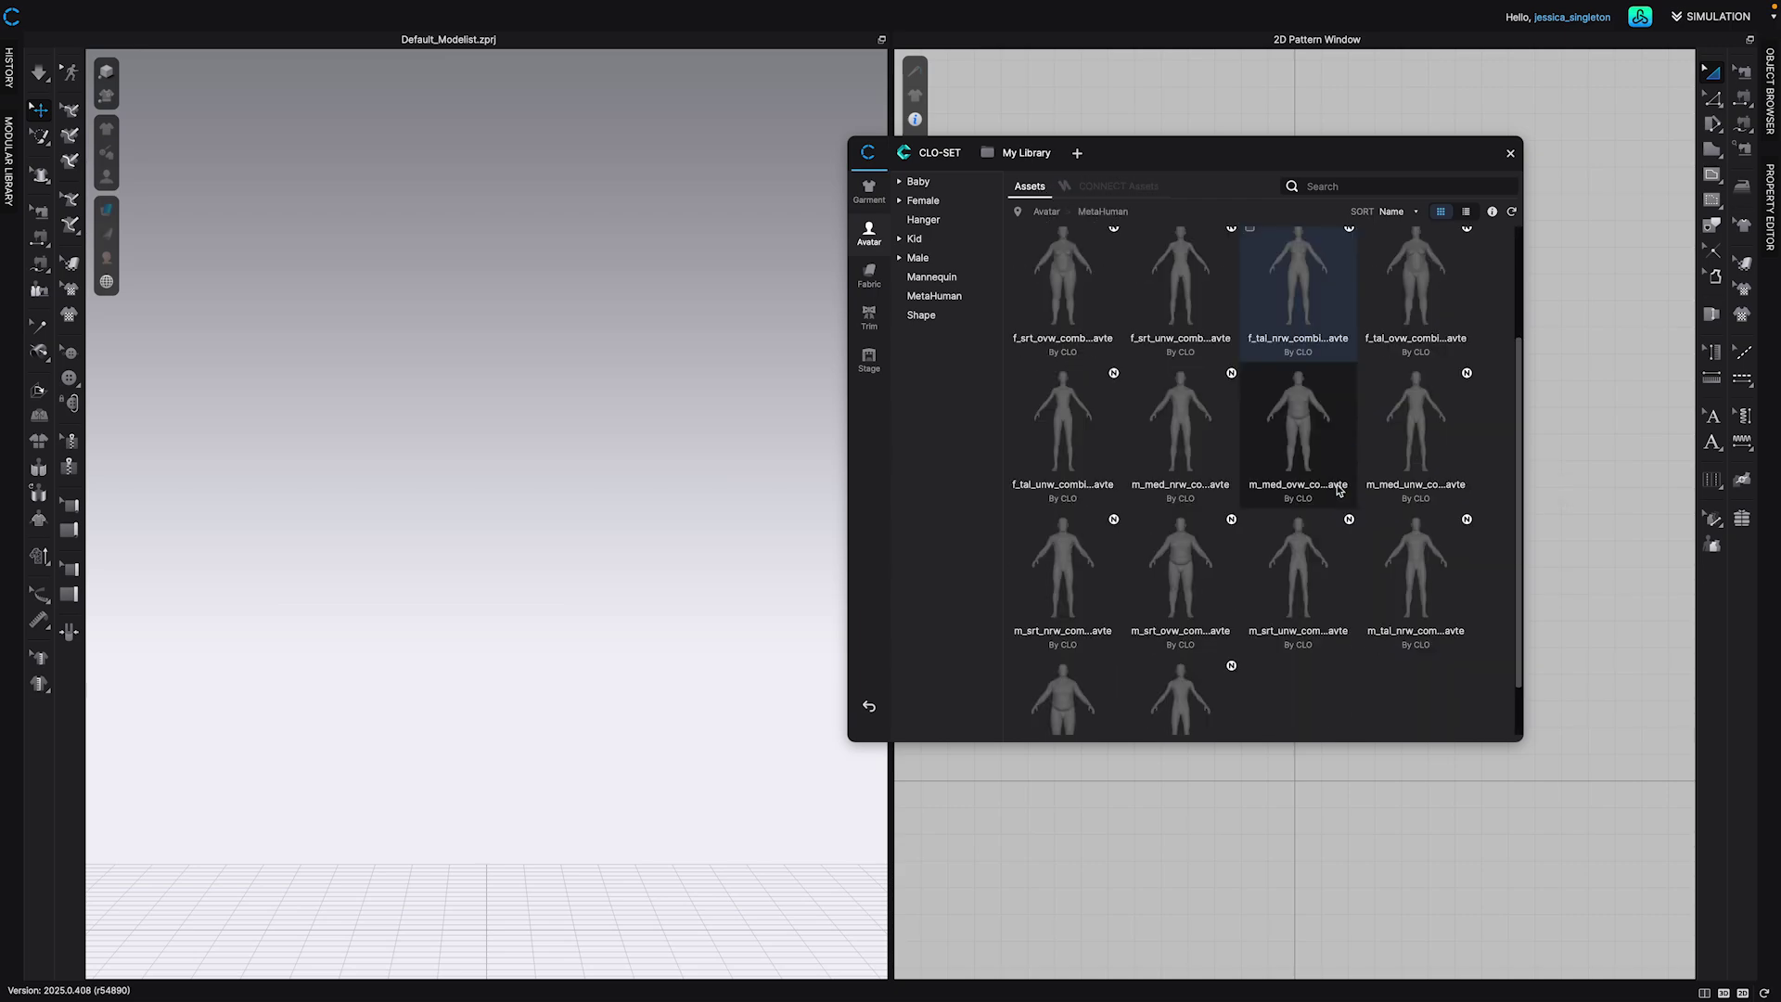
scroll(1338, 490, down, 1)
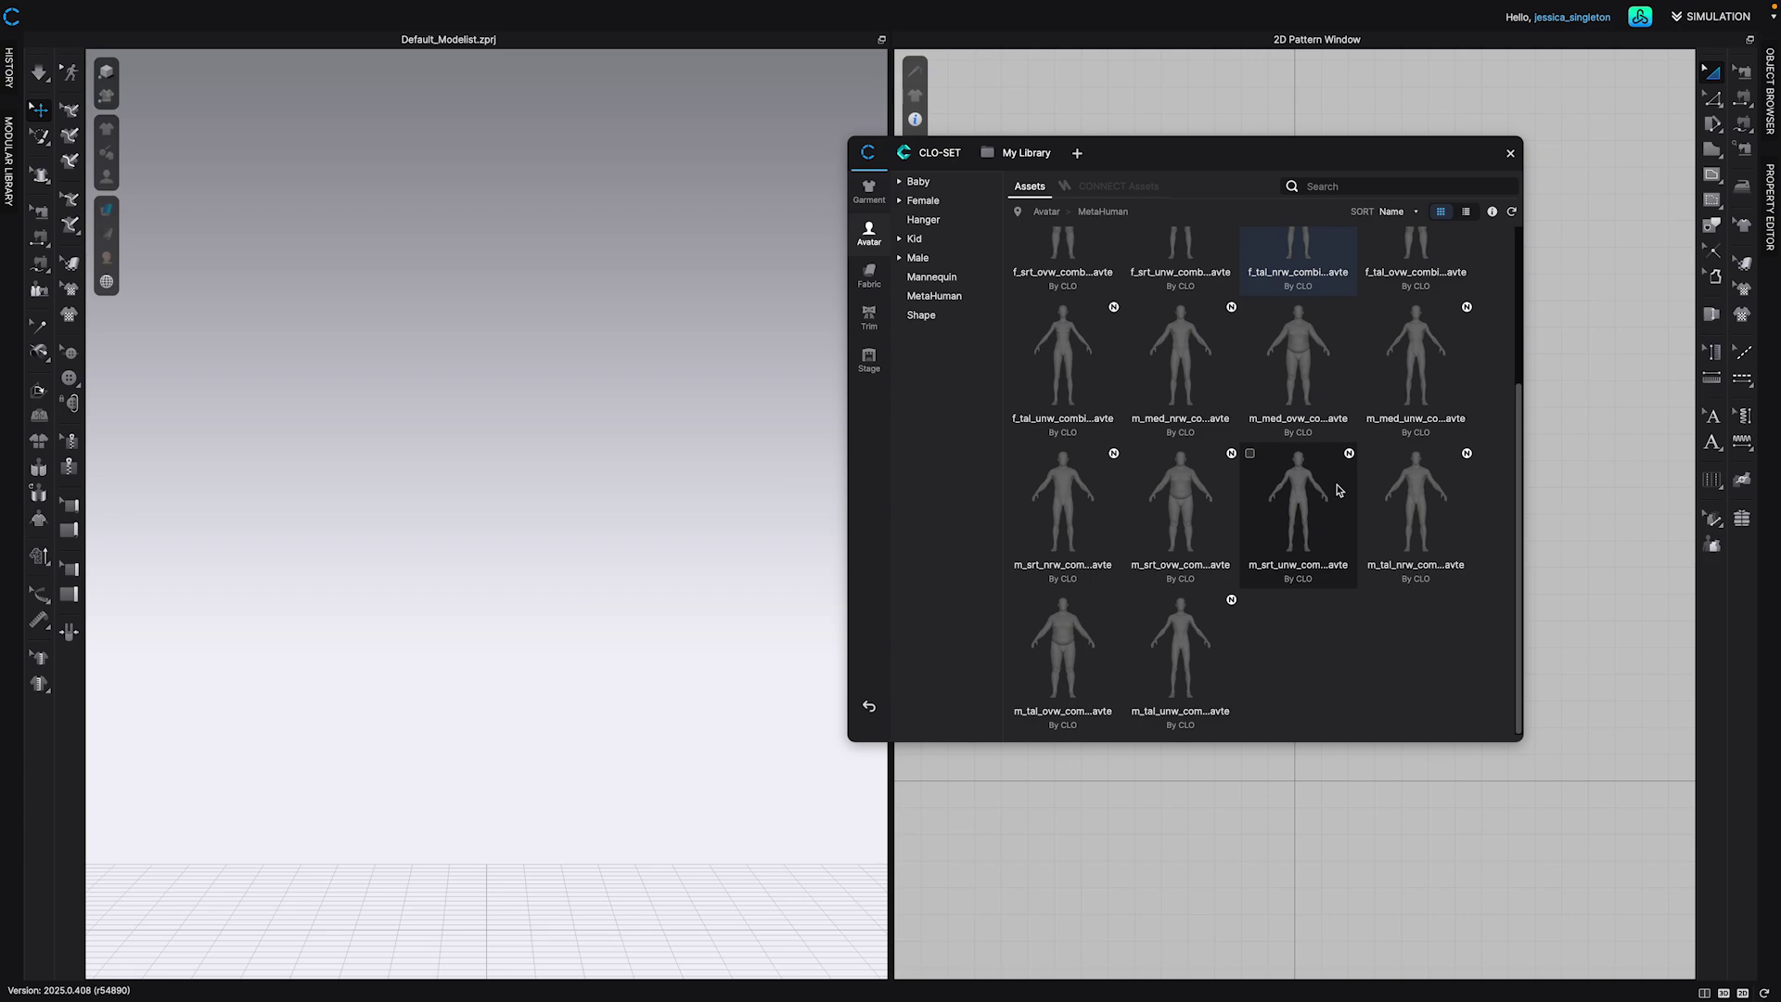
scroll(1339, 491, up, 3)
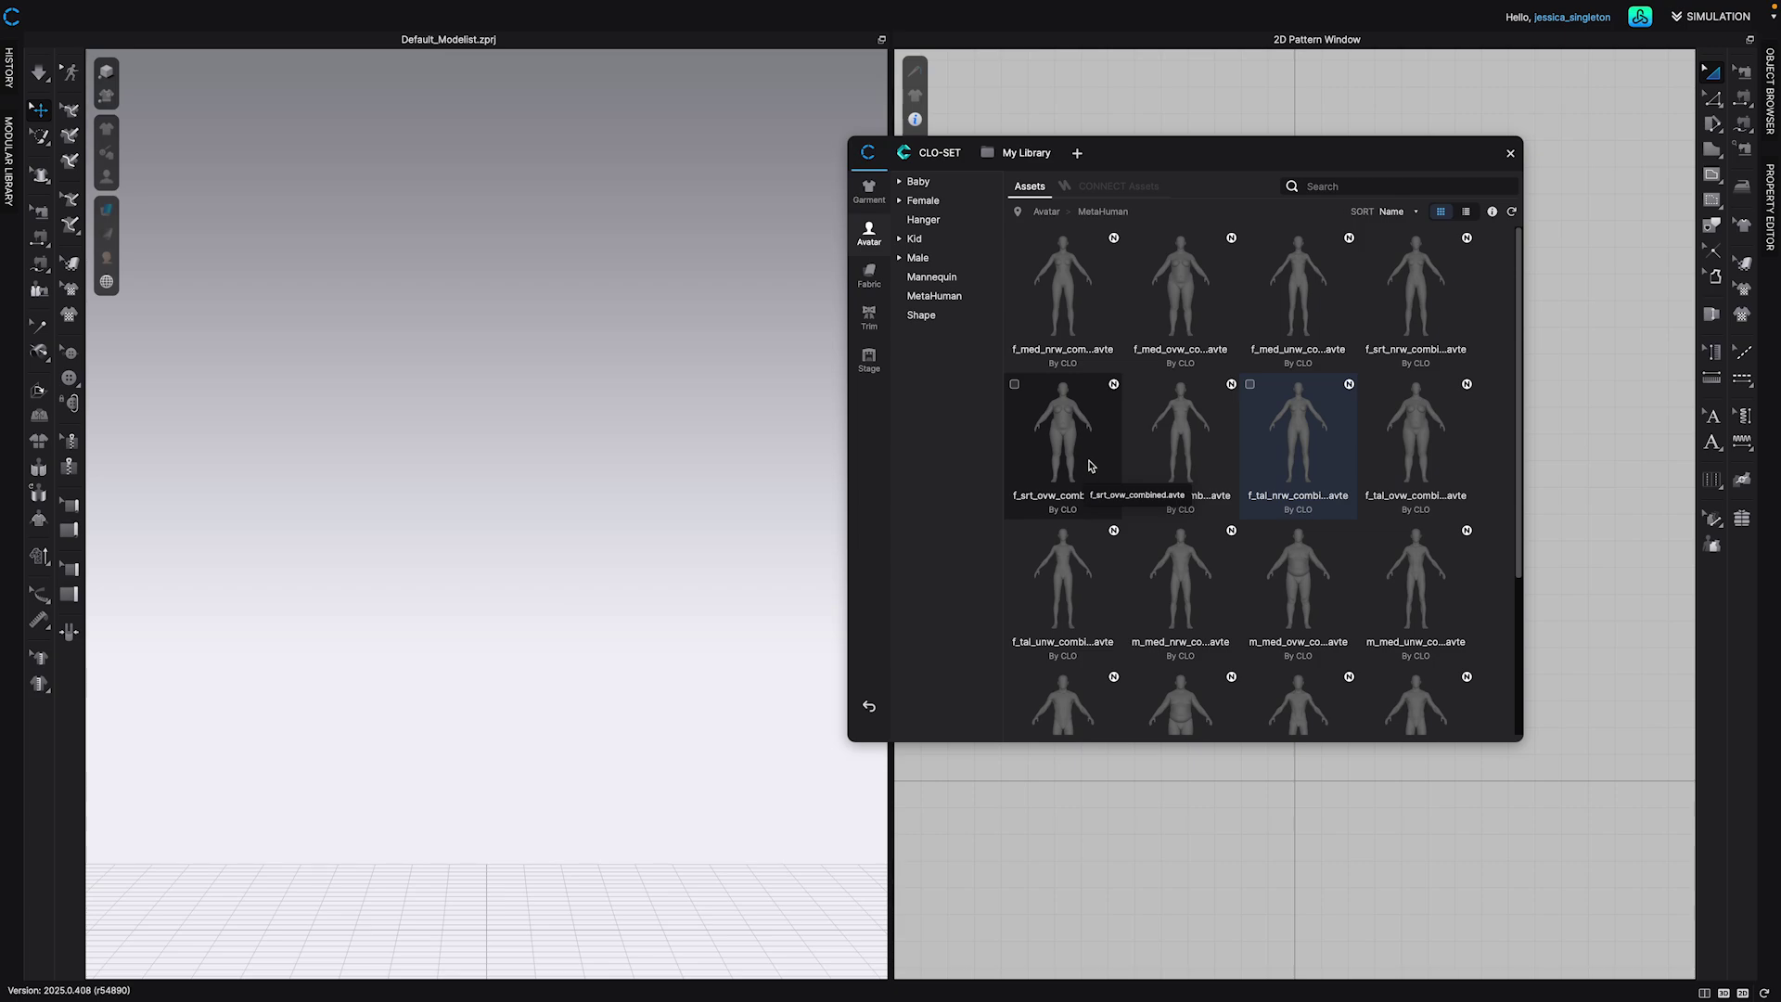
Load FV2.1_Naomi.avt from Avatar > Female into the scene and close the library
click(1045, 212)
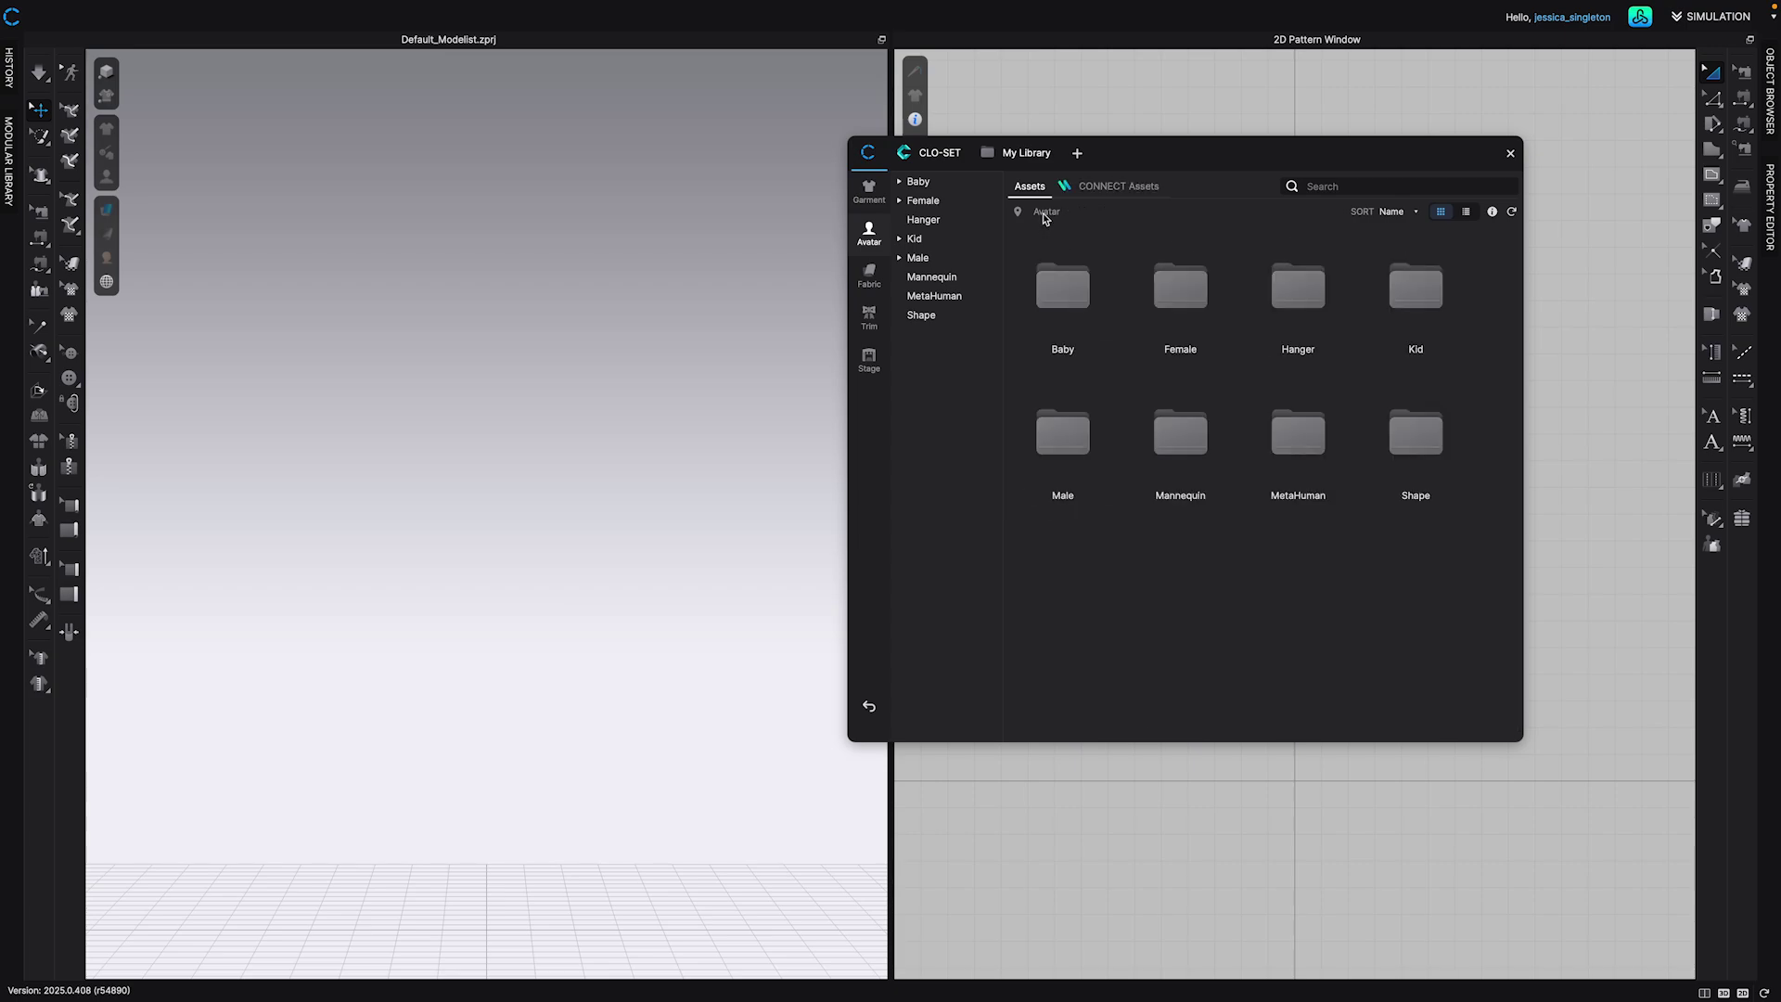
double_click(1197, 316)
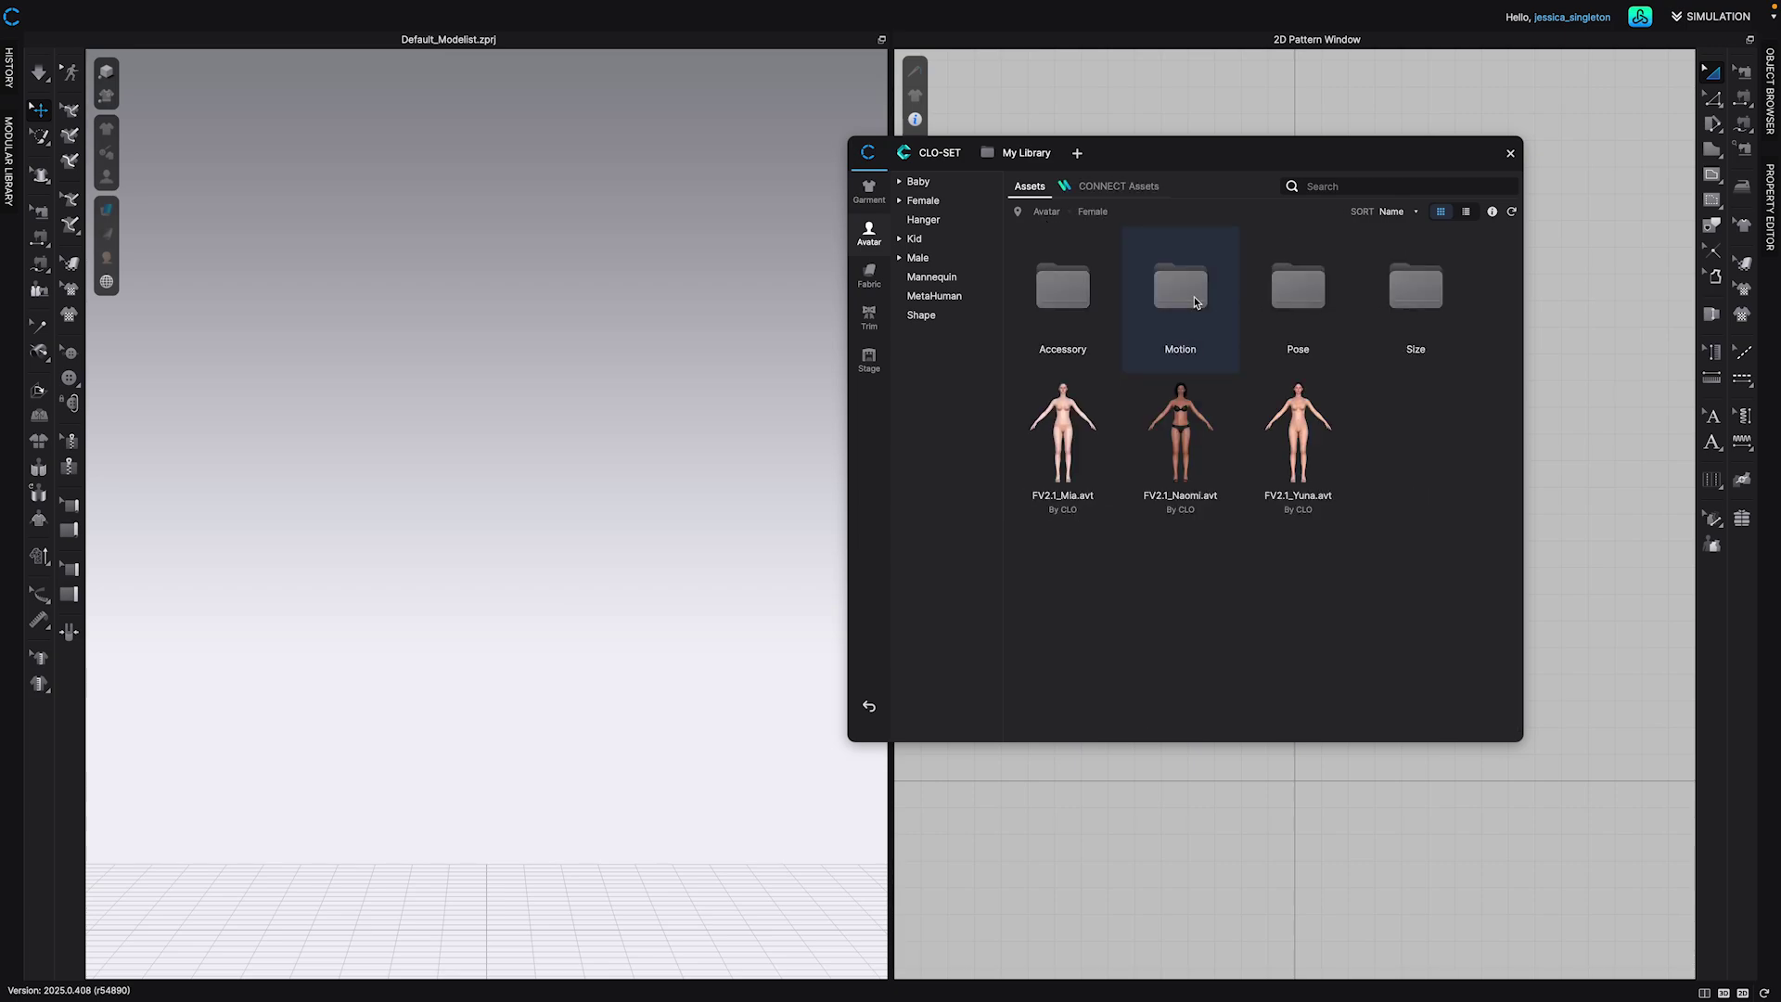
double_click(1197, 437)
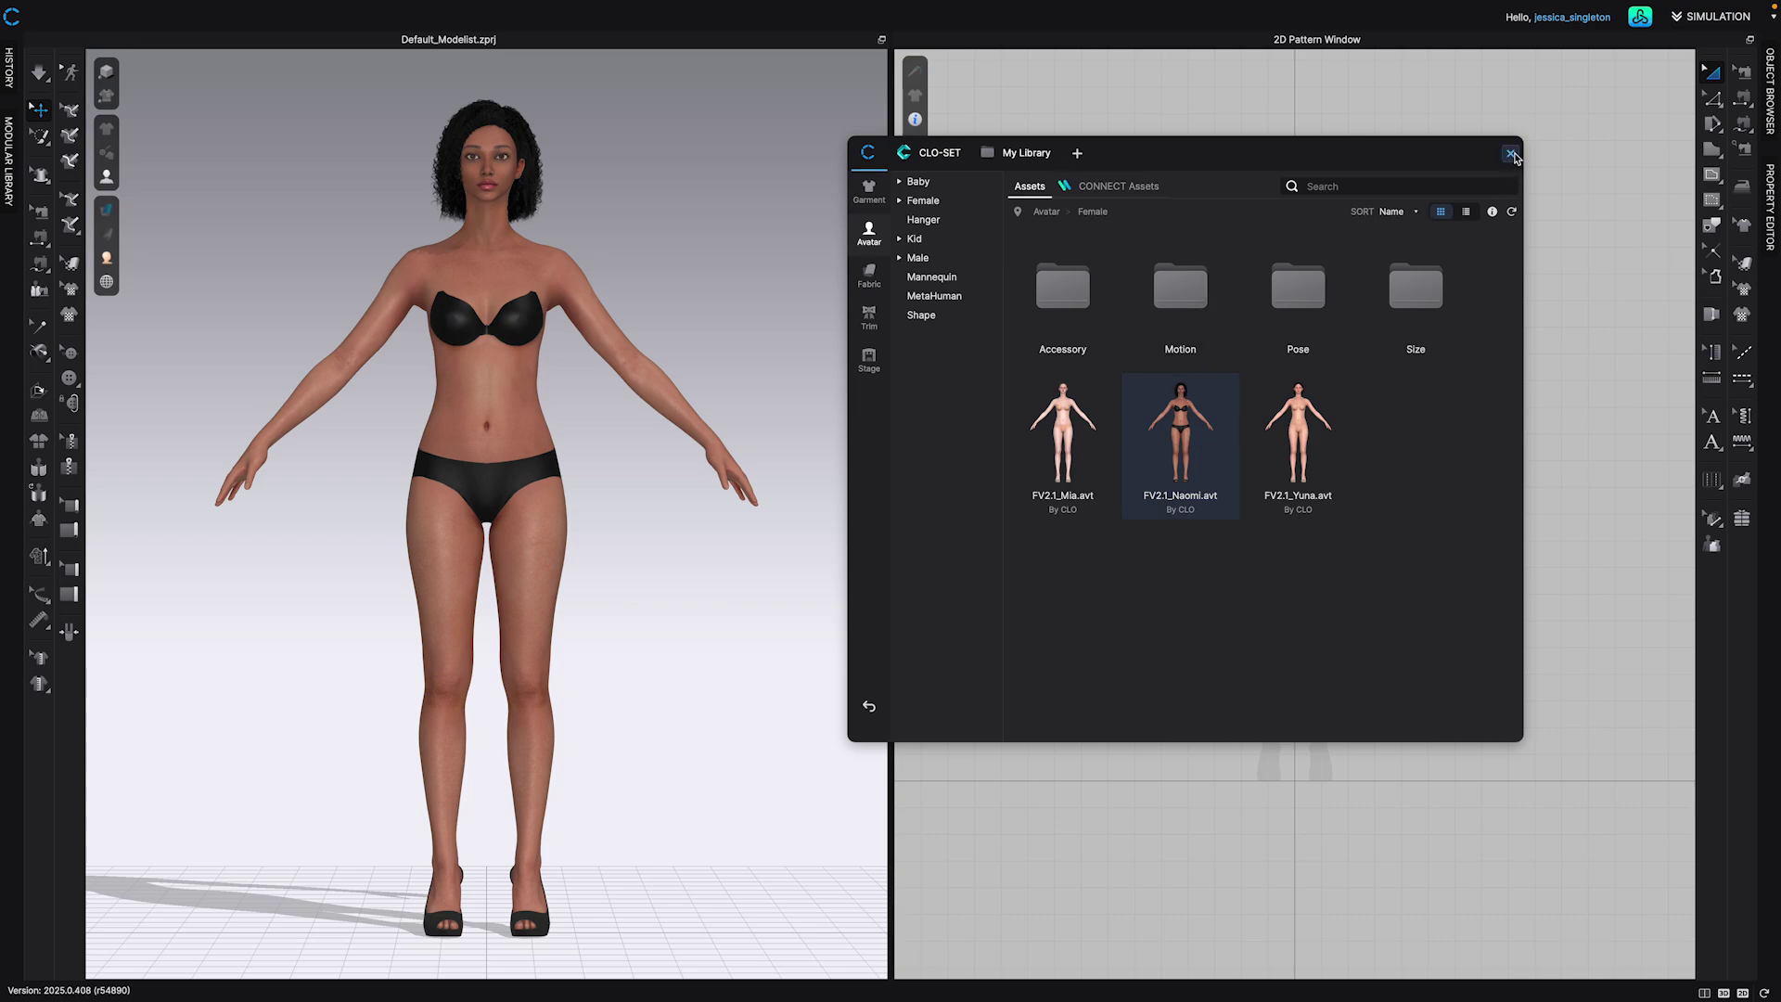
click(1510, 154)
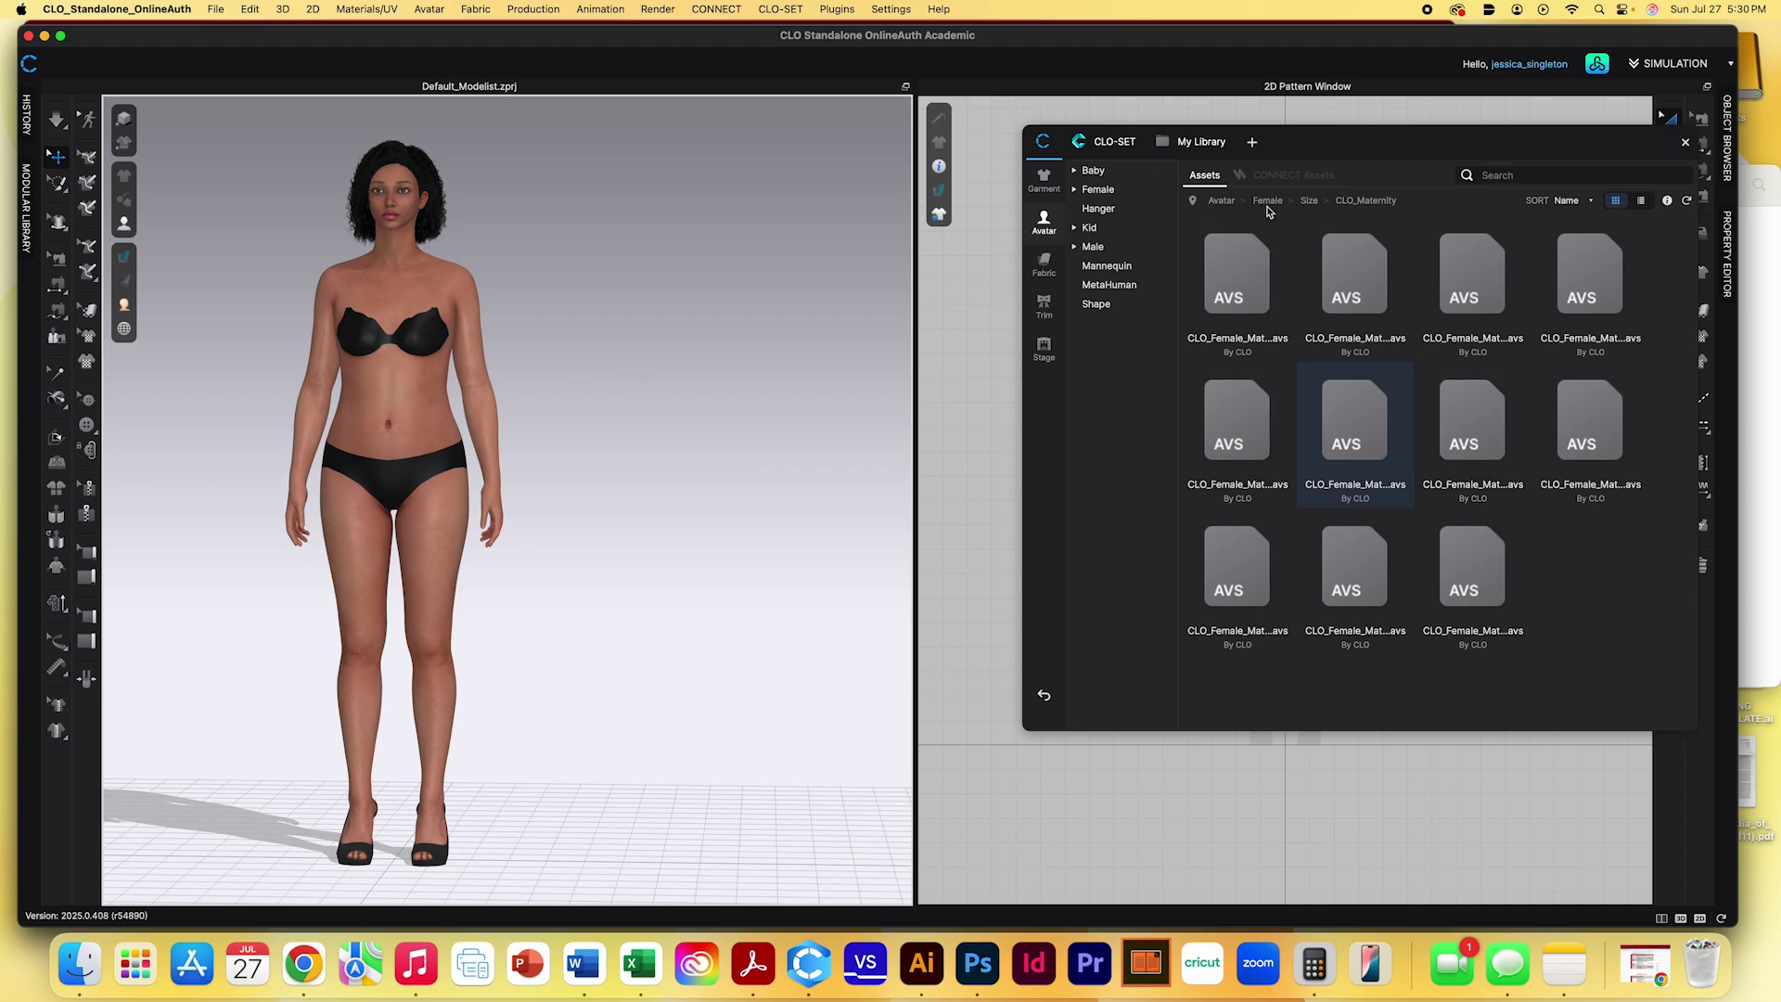
Apply US_ASTM_Missy_Curvy_8.avs from Avatar > Female > Size in list view, then exit full screen
click(1306, 203)
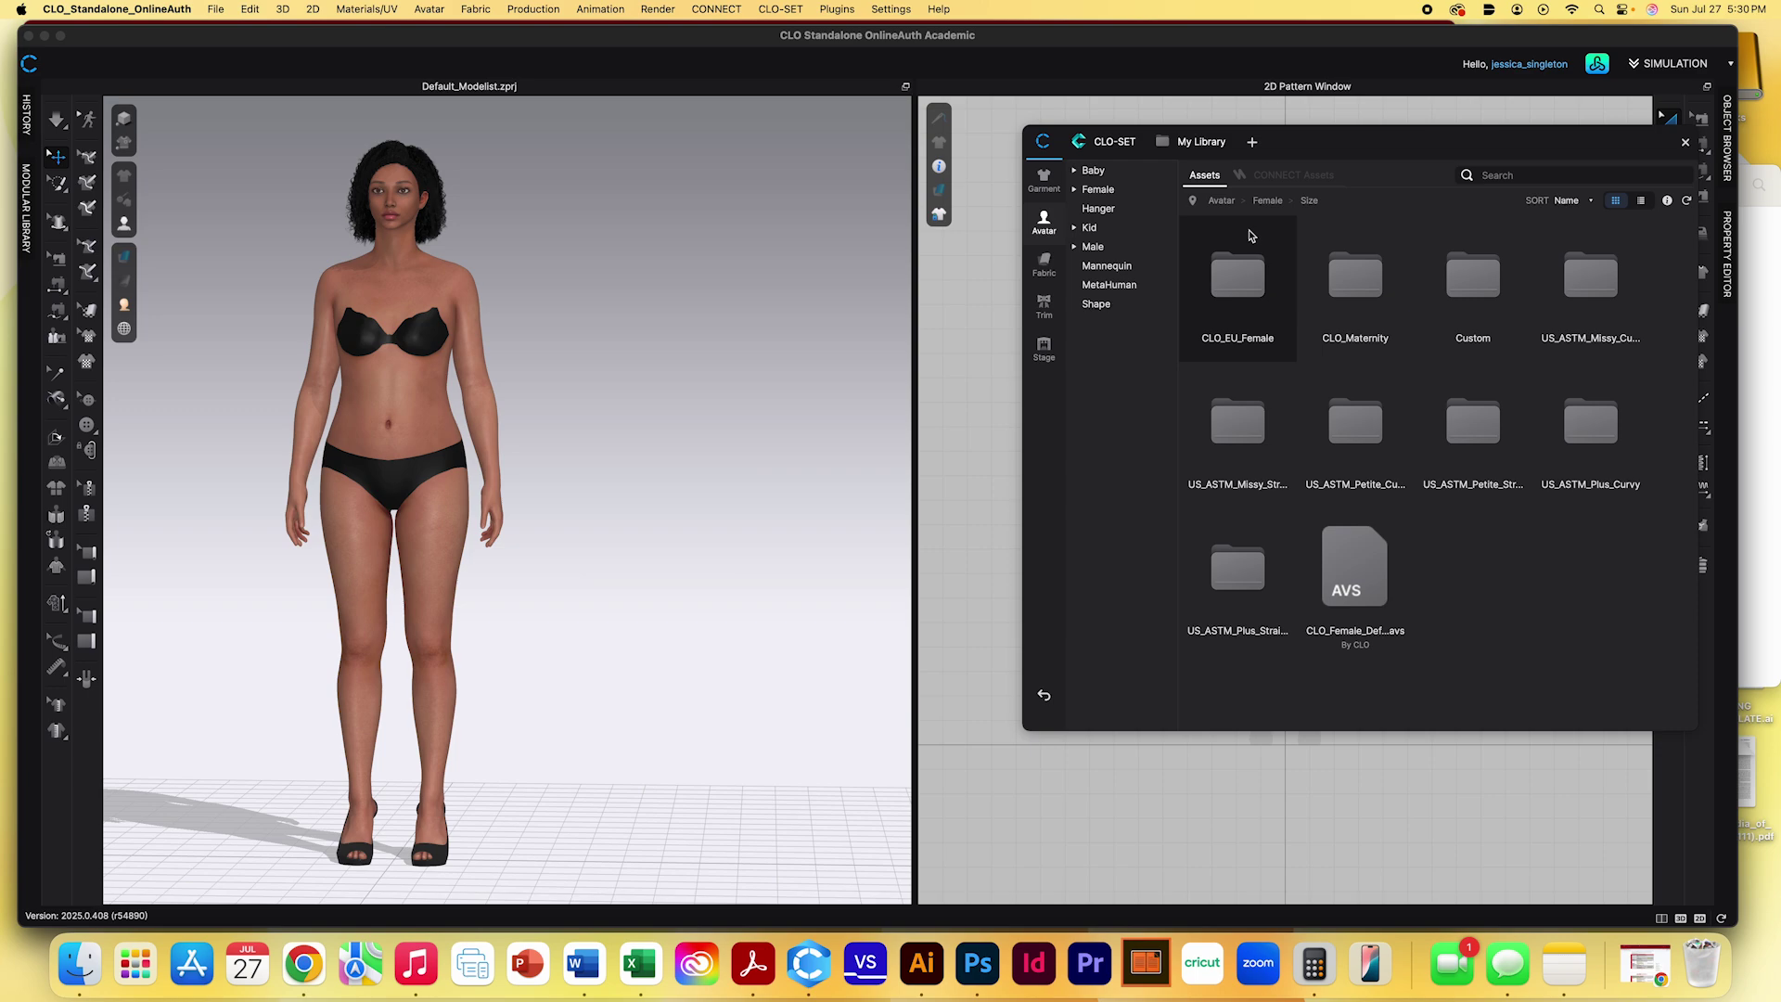
click(1222, 200)
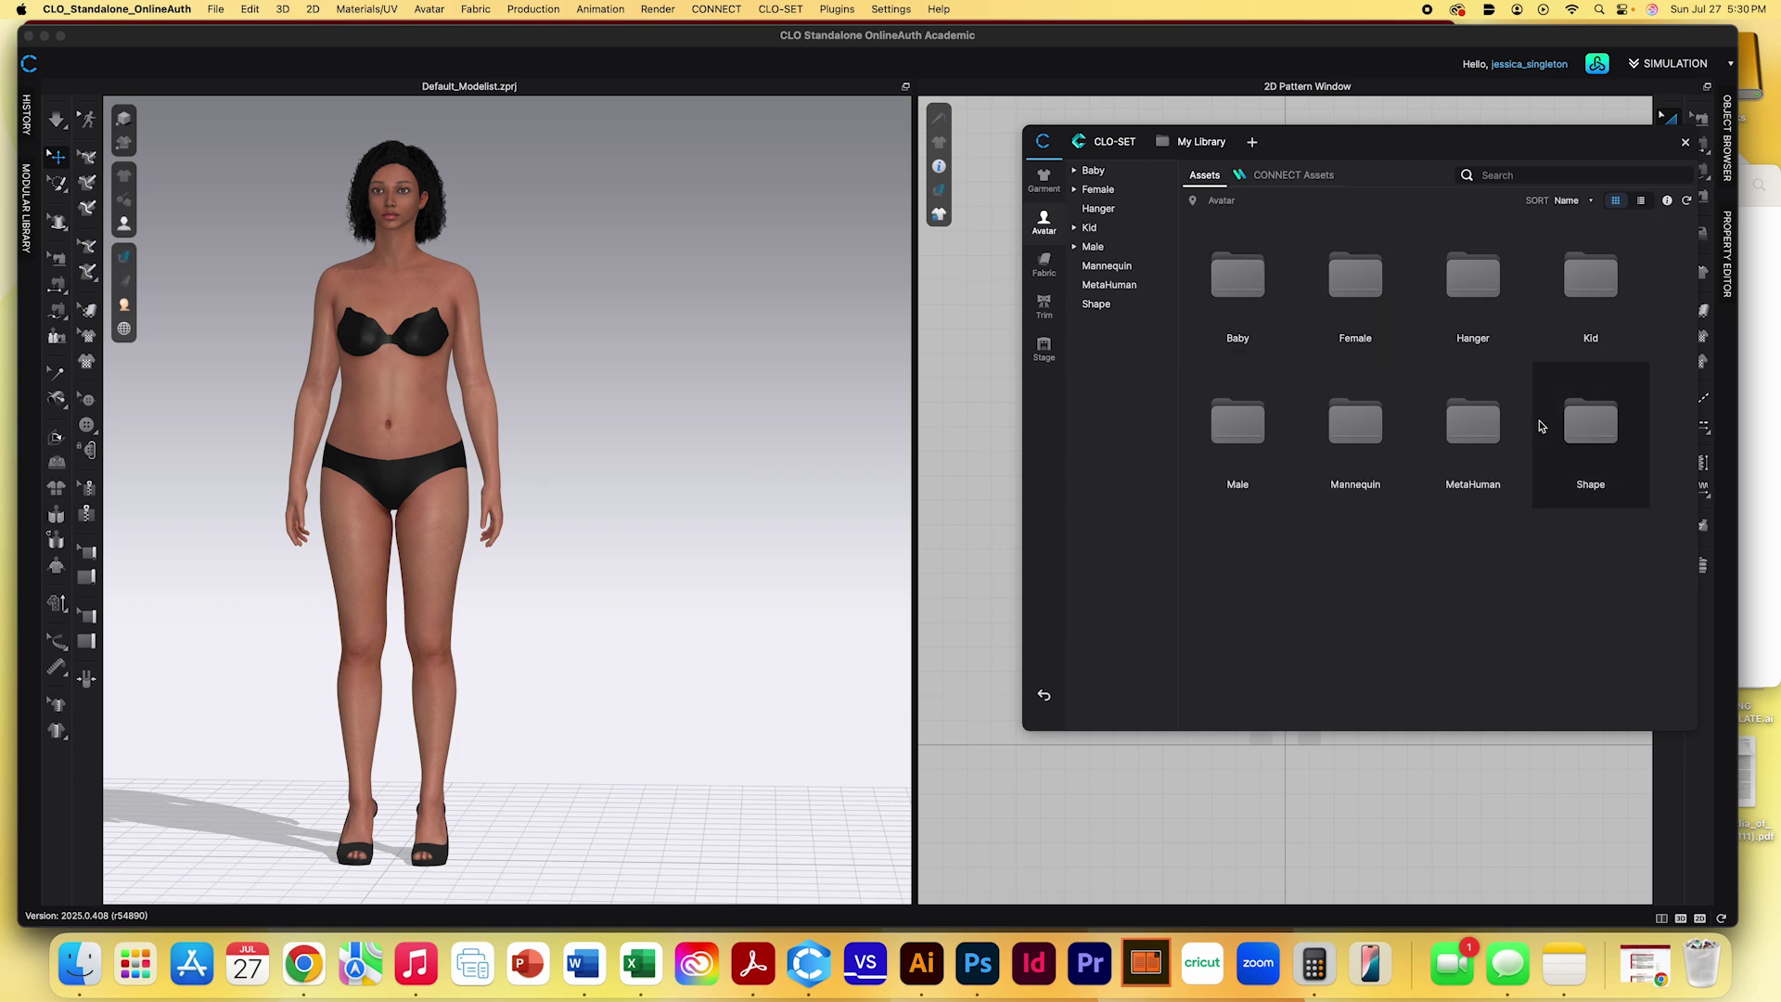
double_click(1363, 273)
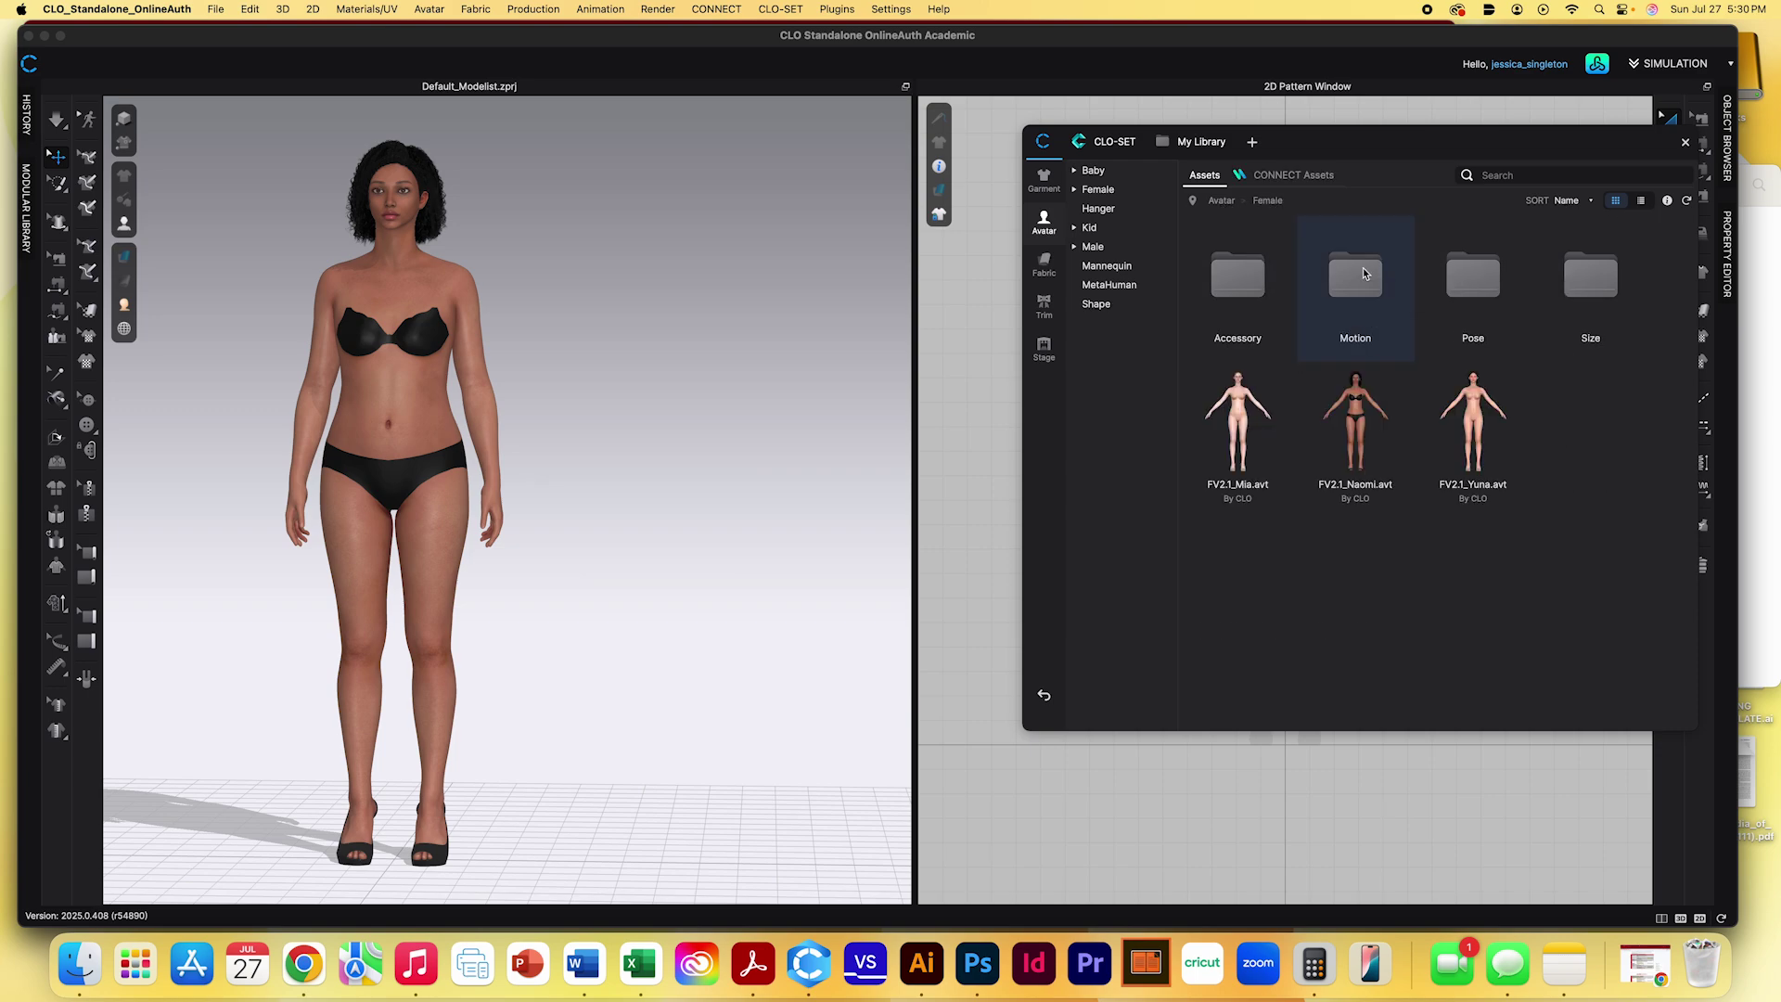
double_click(1591, 283)
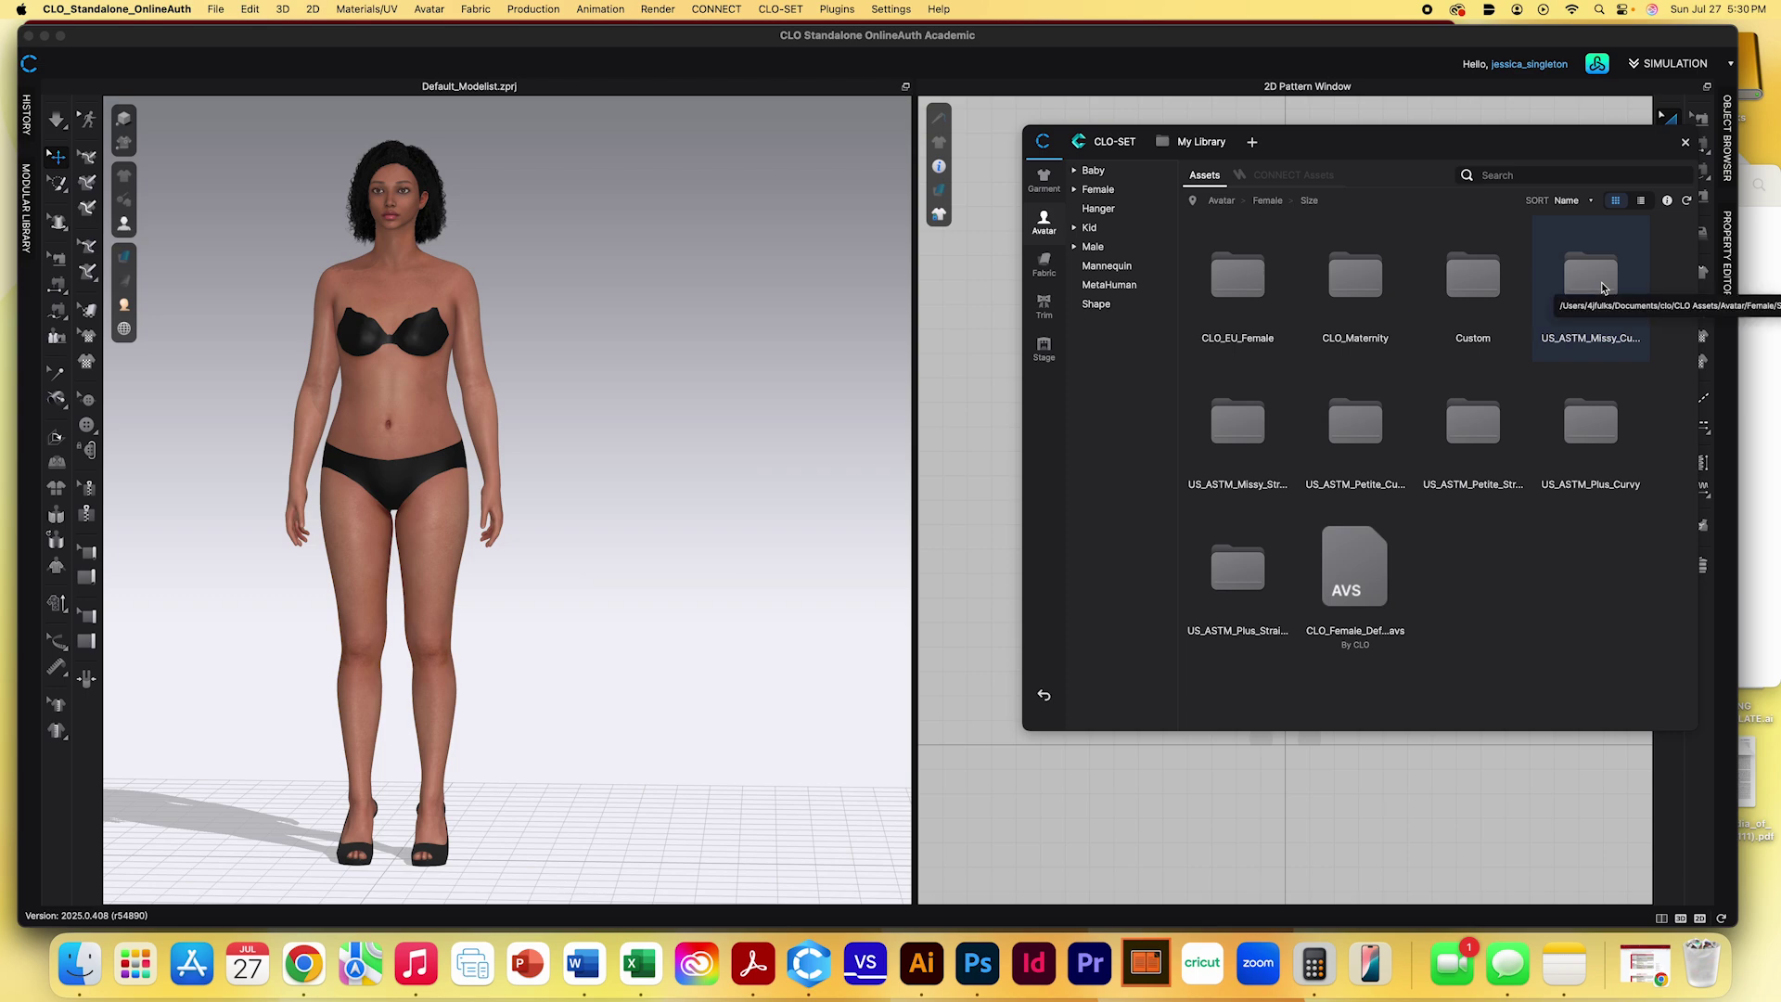
click(1641, 201)
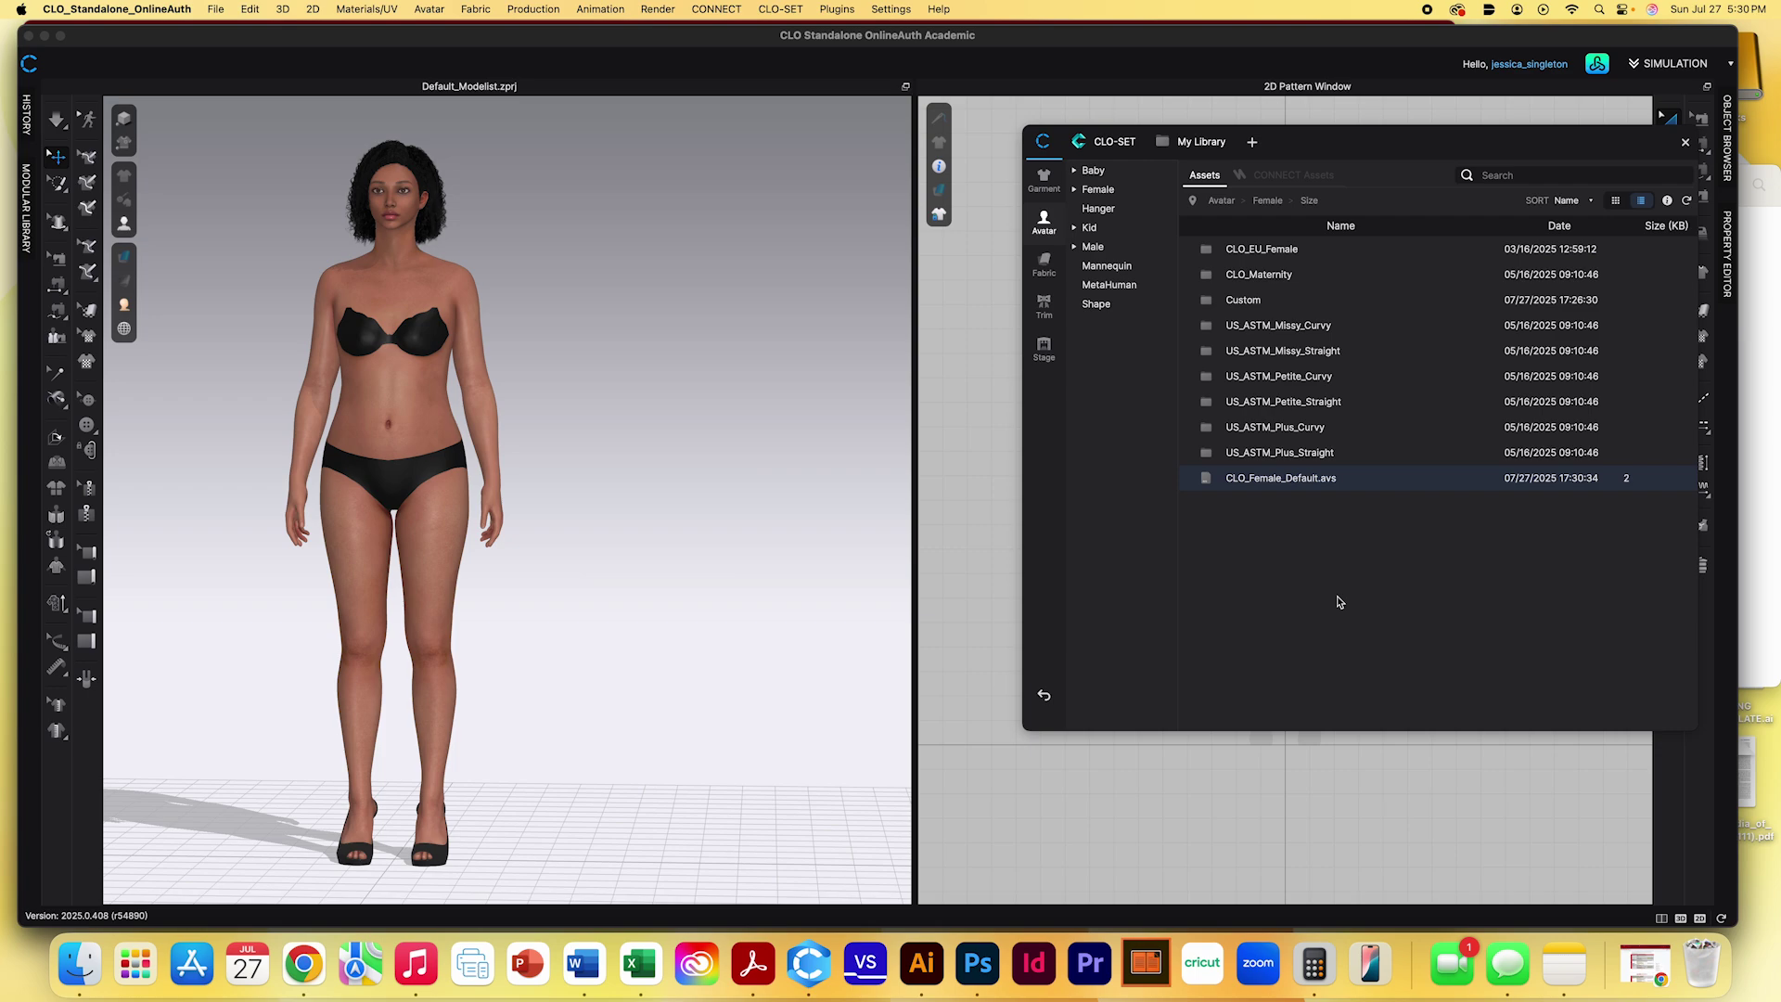
click(1307, 329)
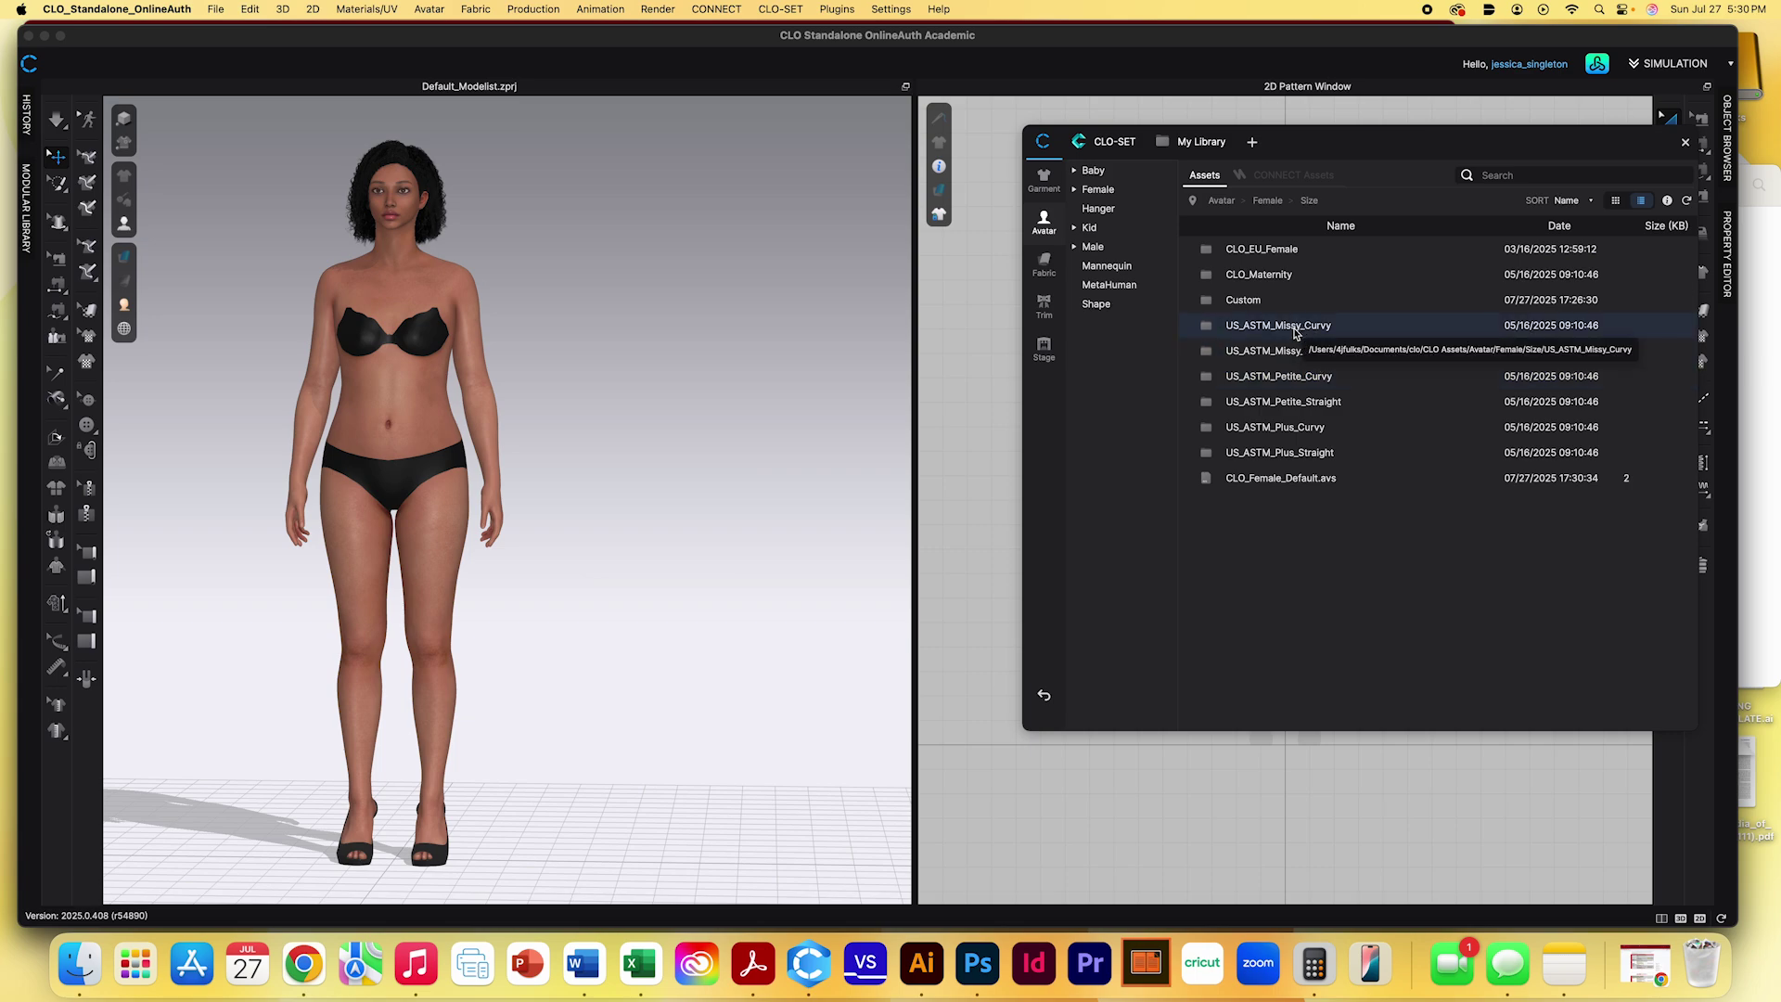
double_click(1296, 327)
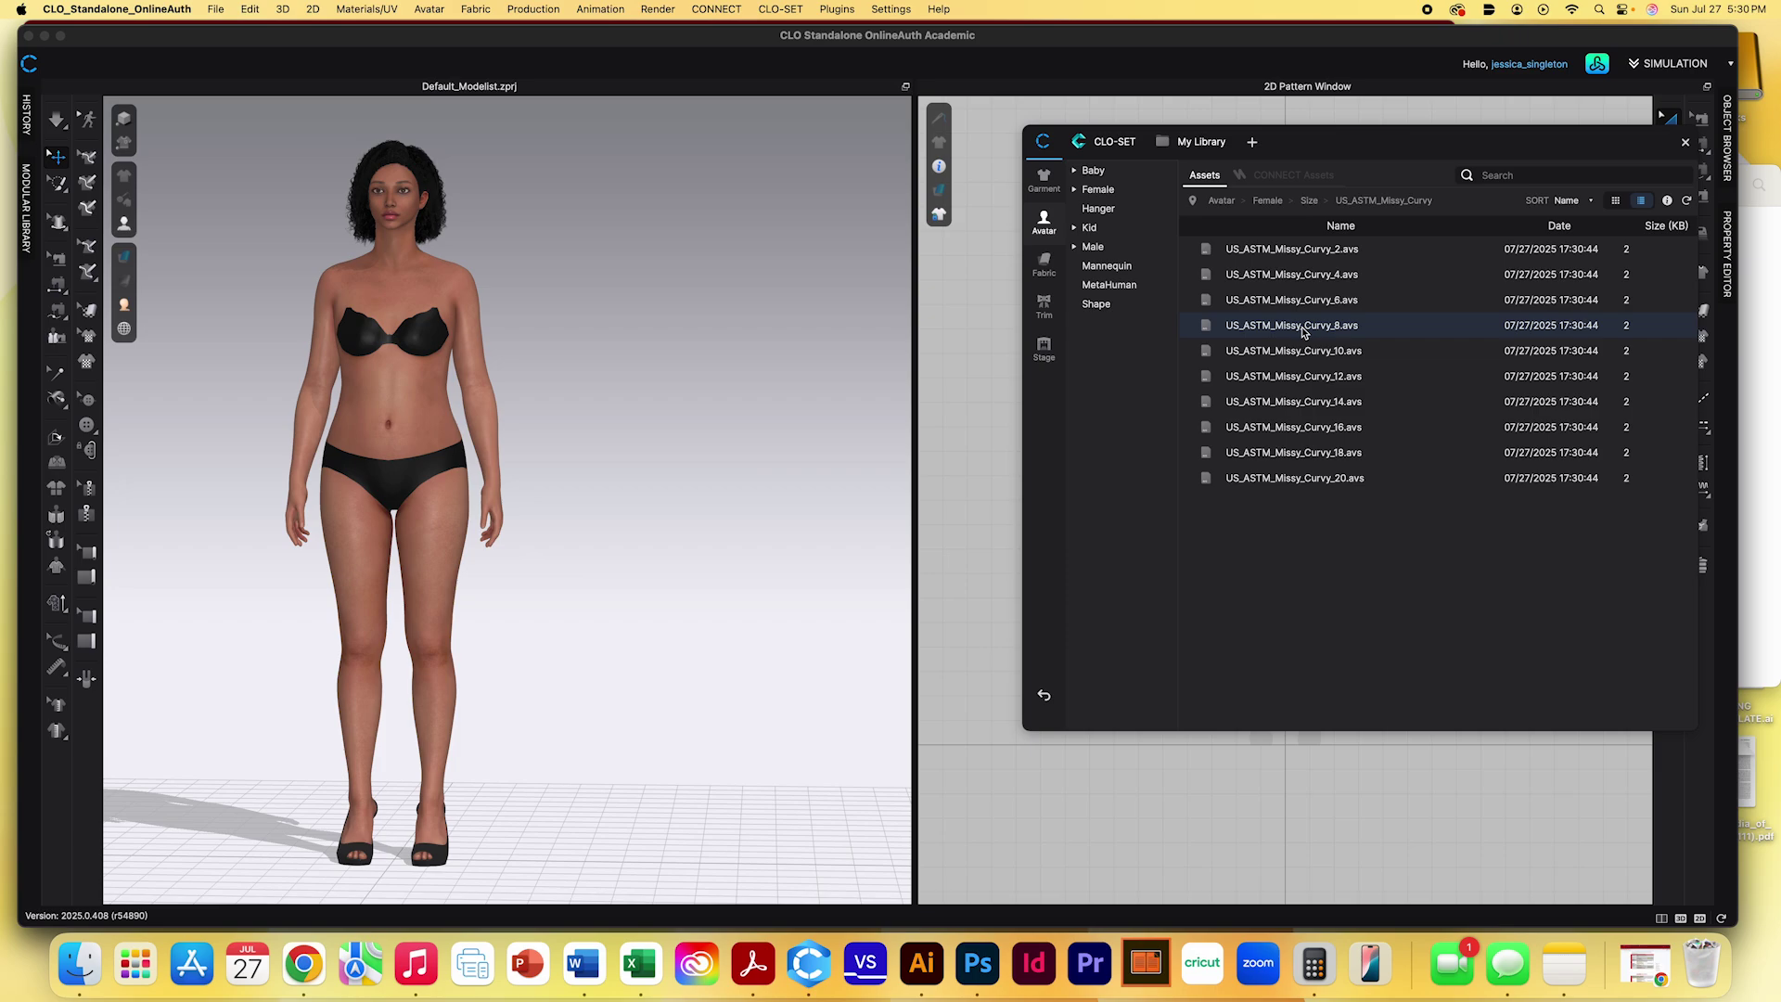
double_click(1262, 338)
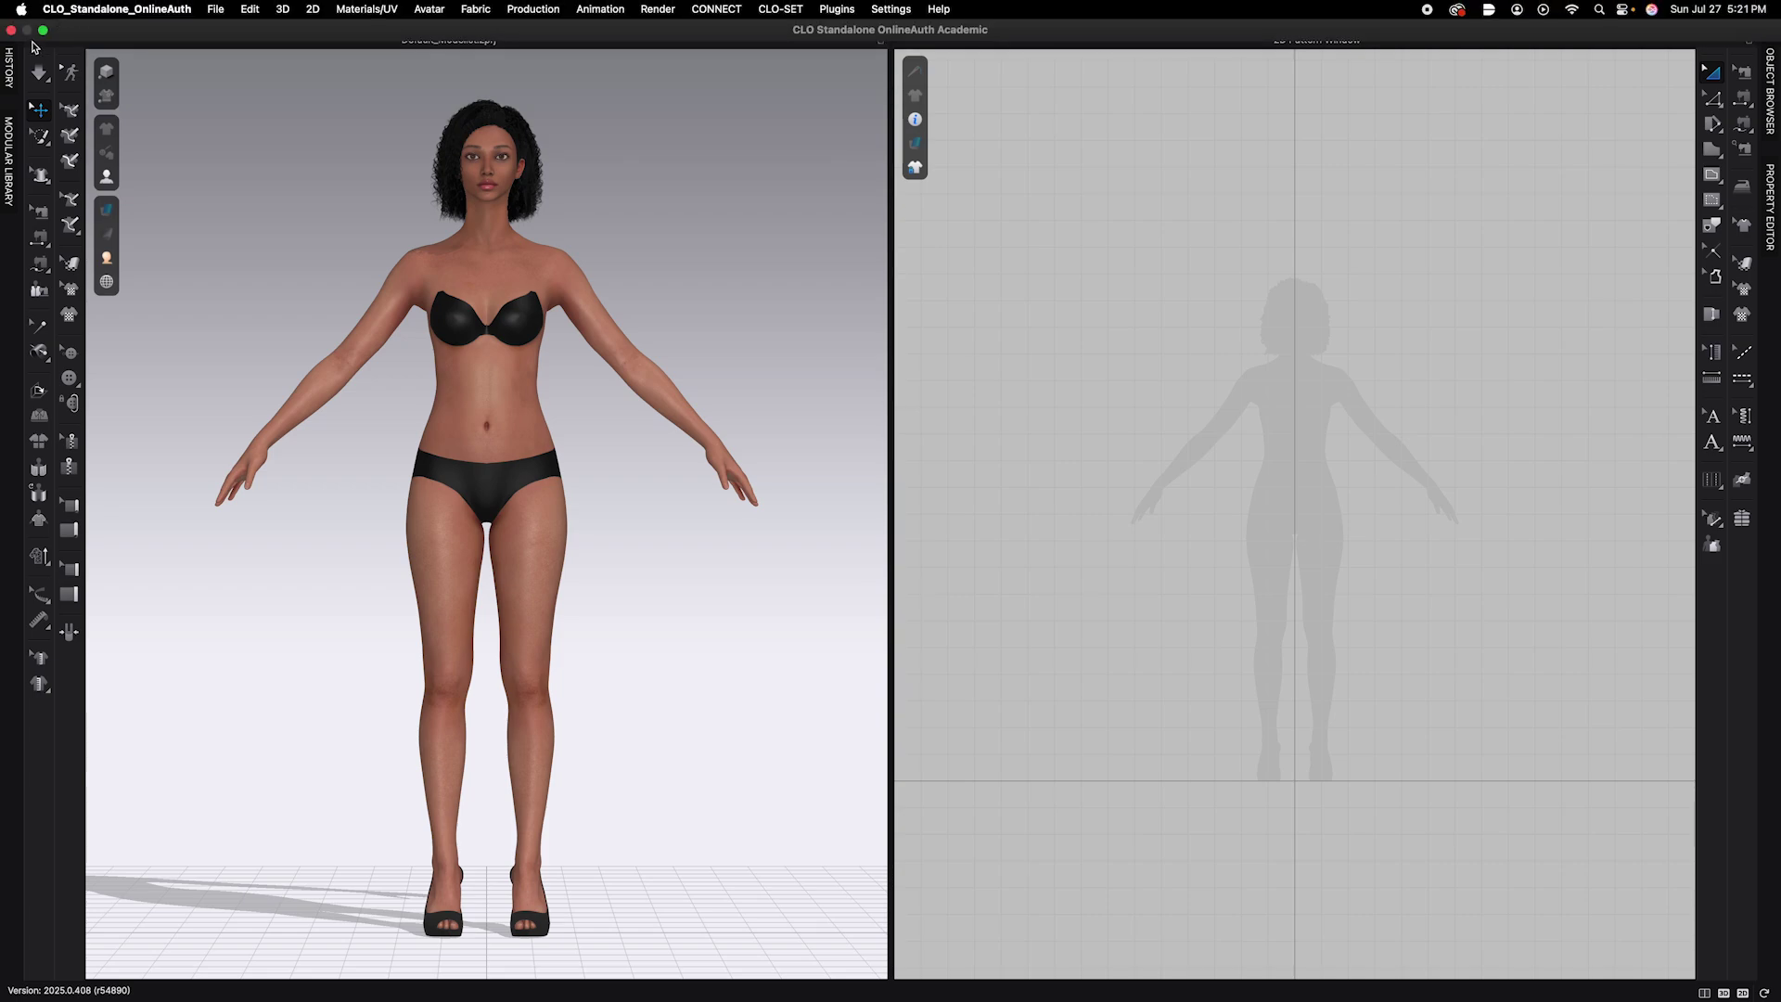
click(43, 29)
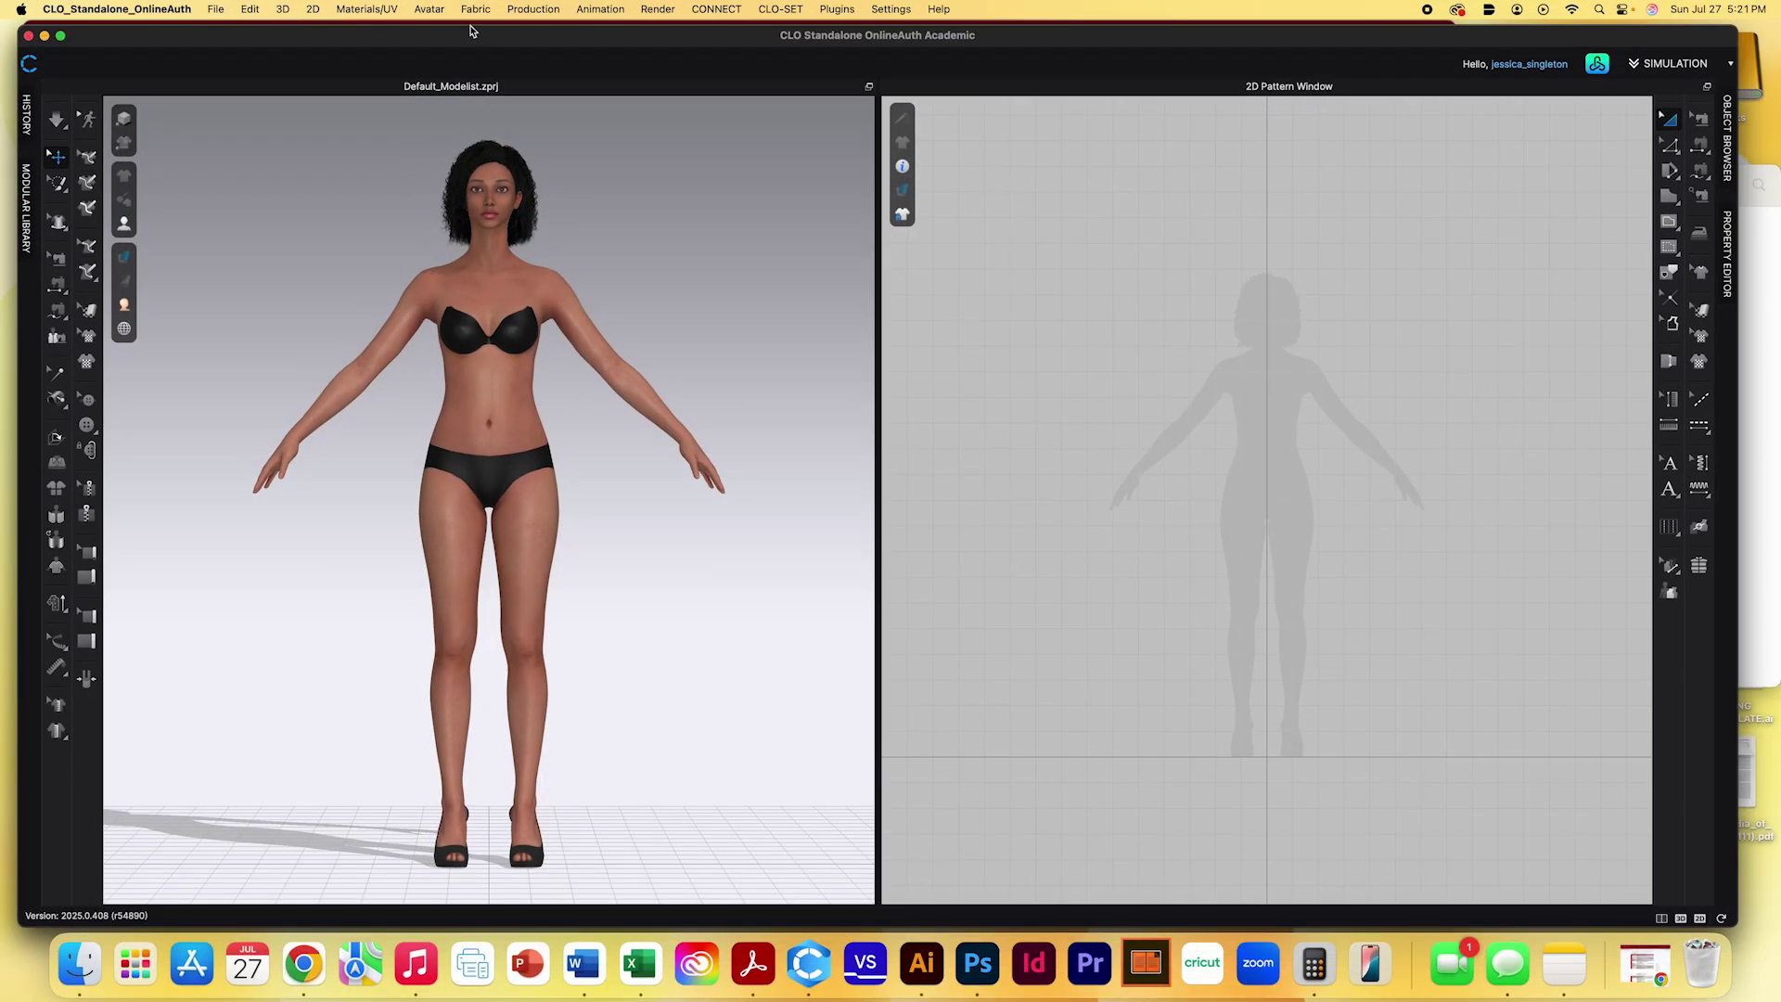
Open the Avatar Editor from the Avatar menu
click(429, 11)
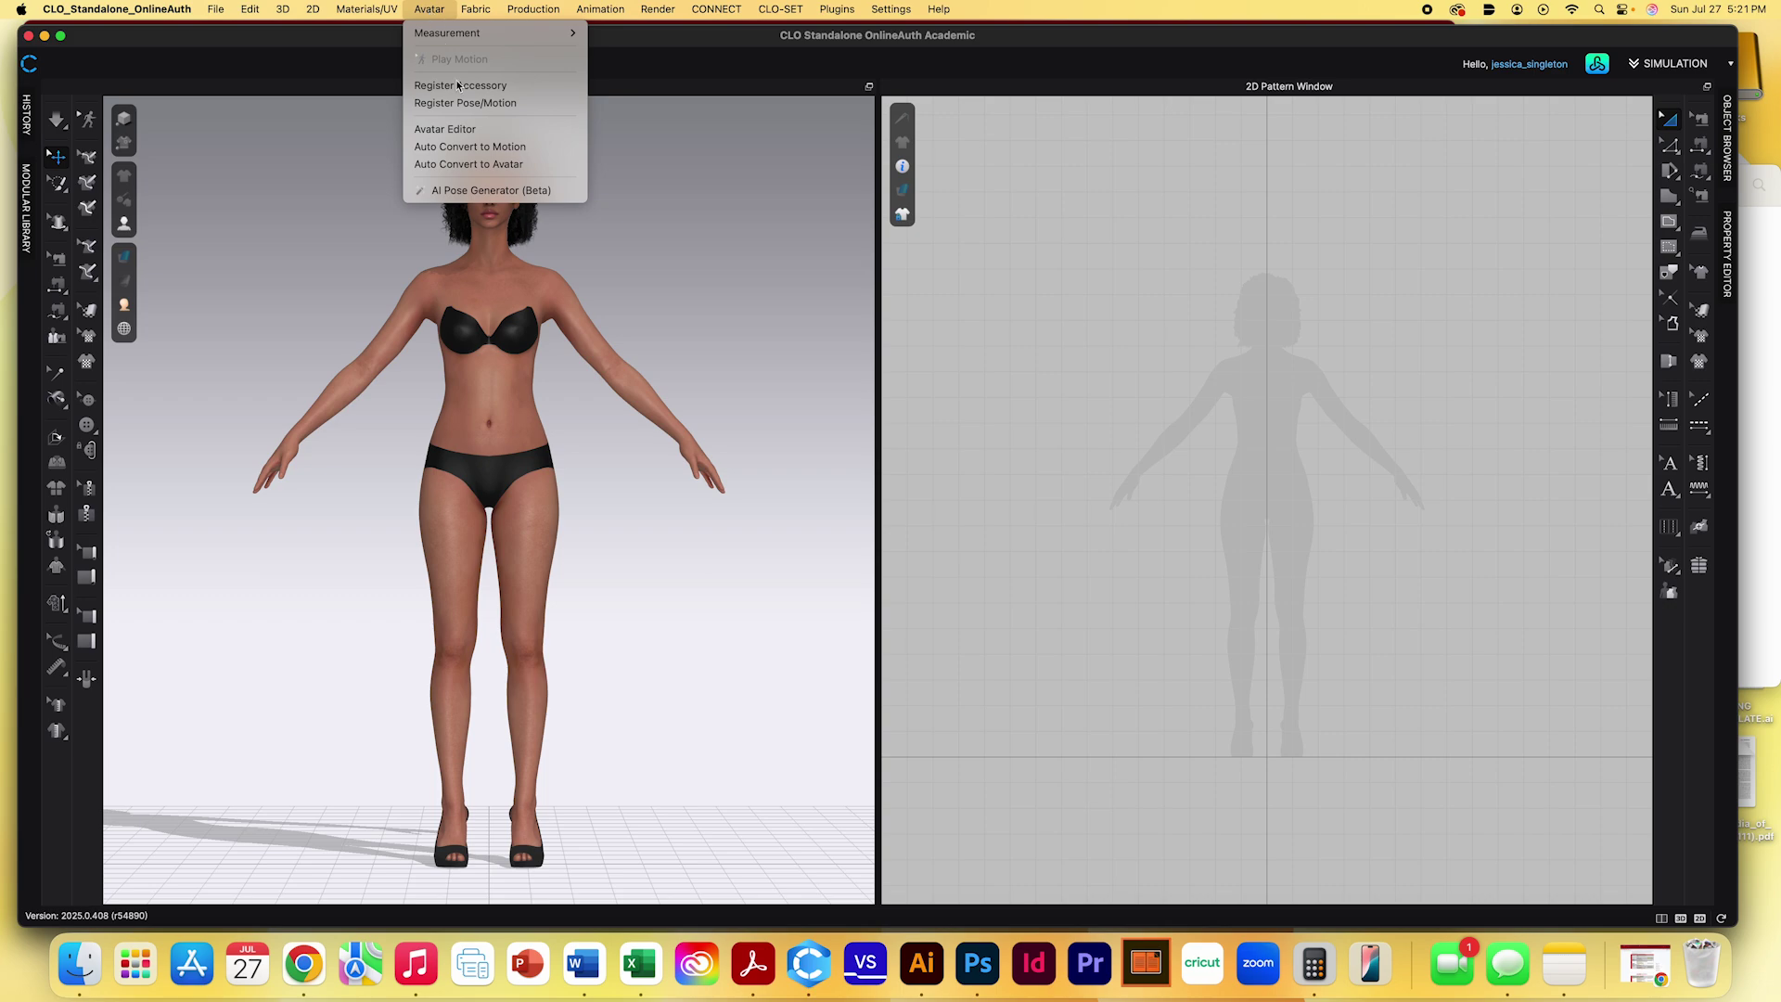
click(479, 138)
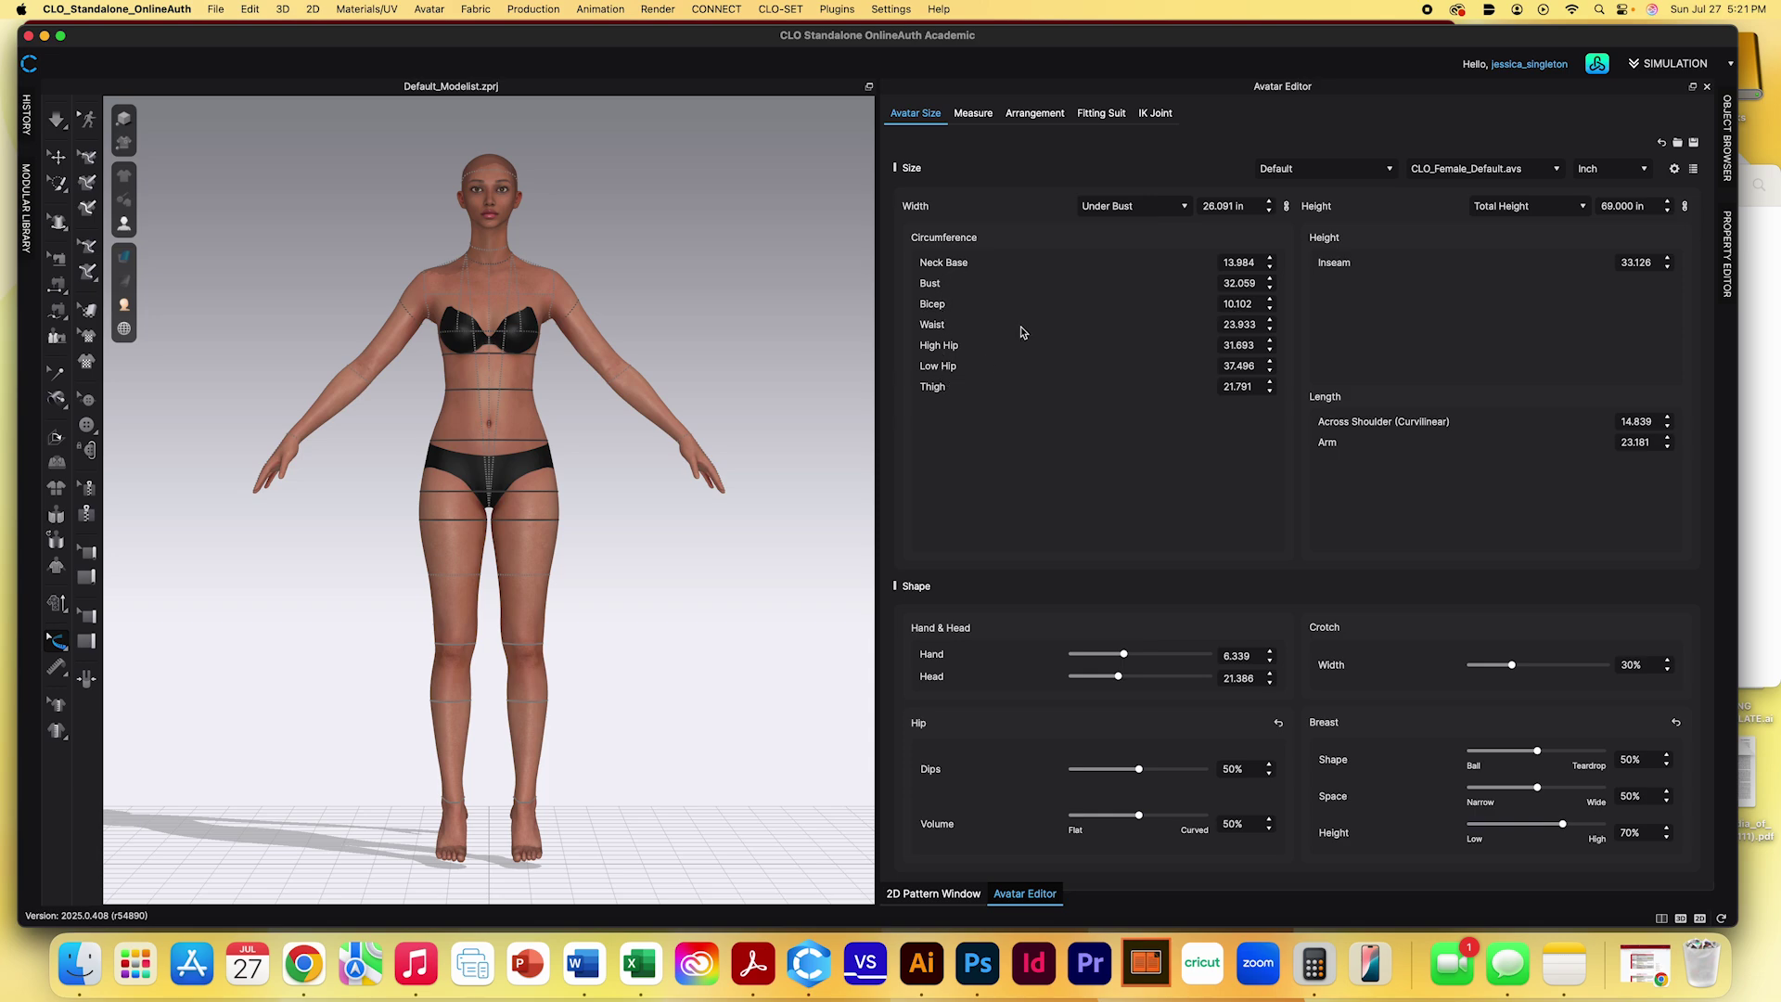
Set the Width measurement to Bust (32.059 in) after briefly trying Weight
click(1140, 211)
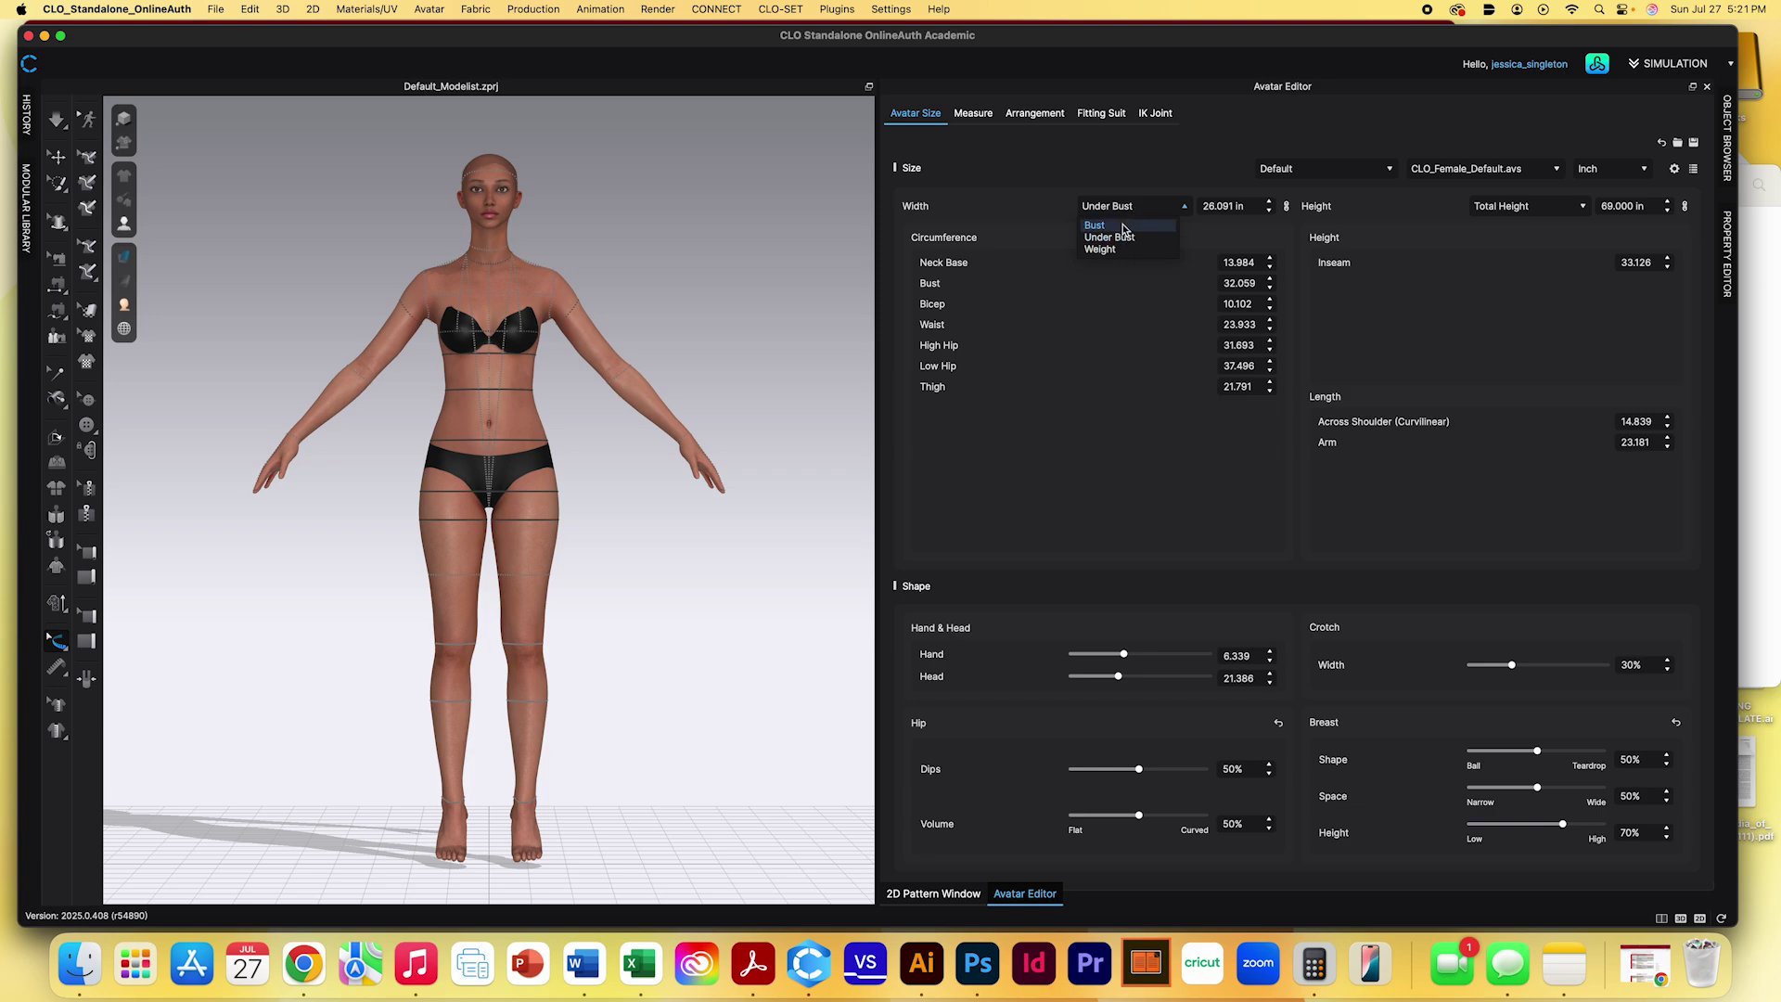
click(1123, 227)
click(1125, 208)
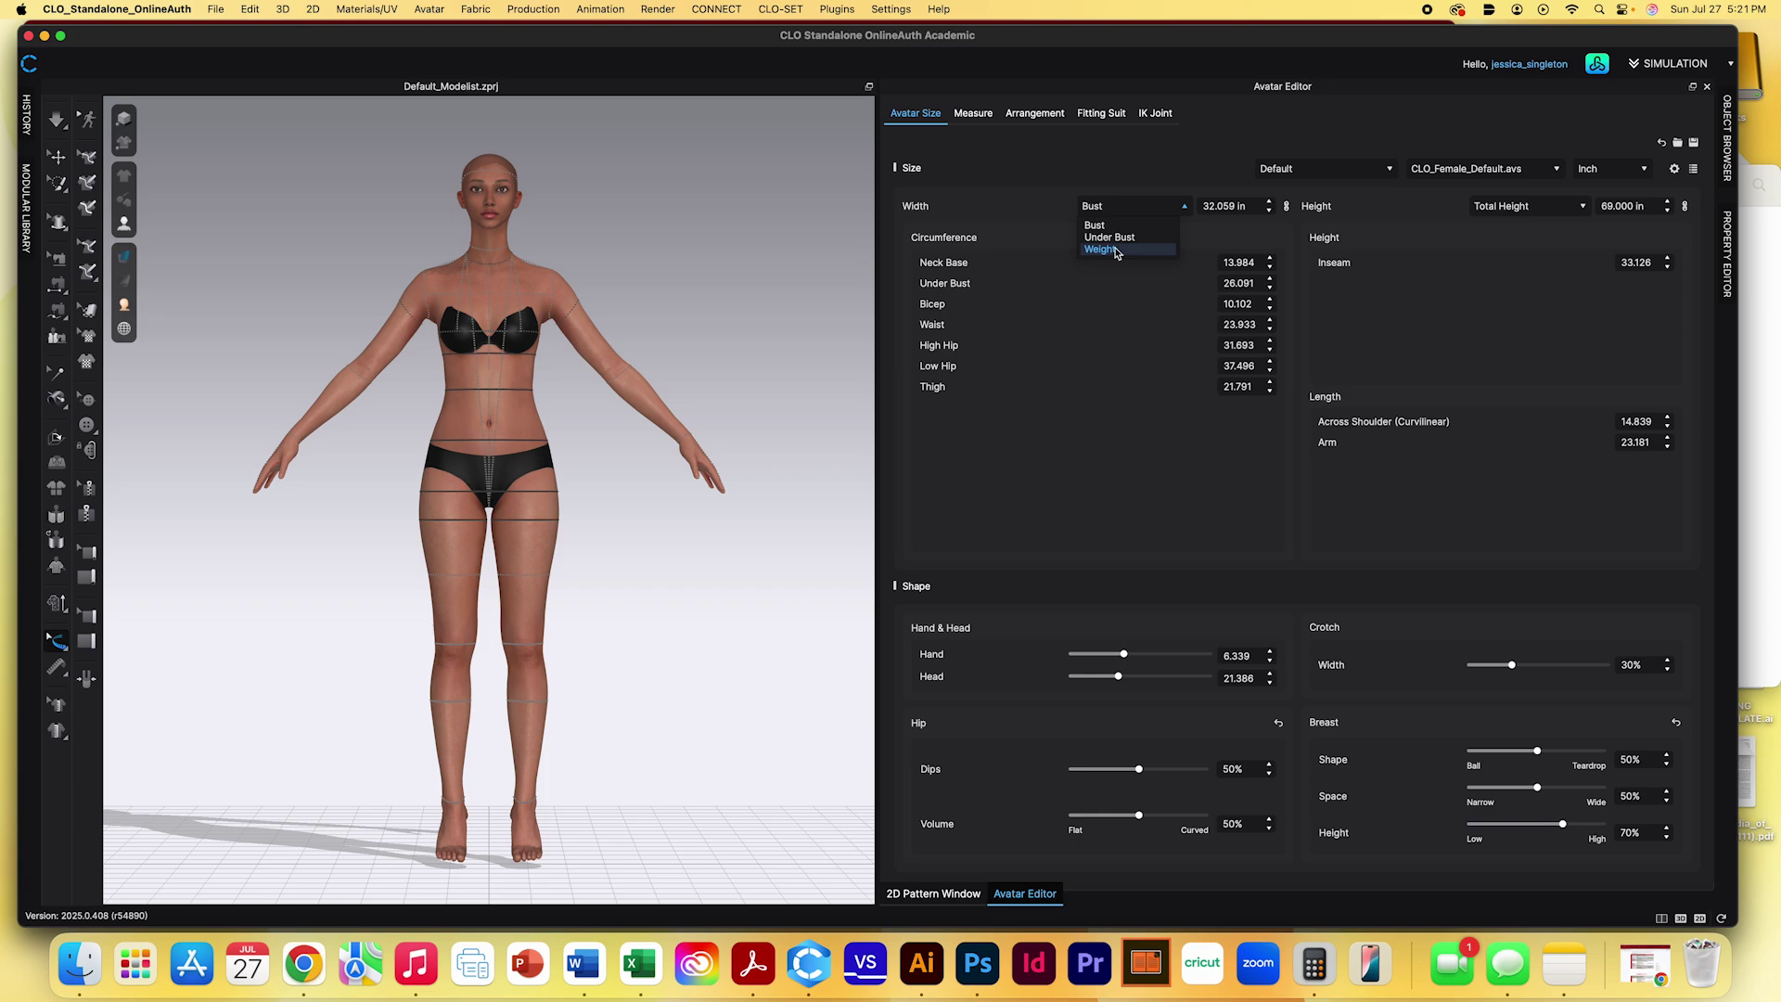
click(1115, 249)
click(1120, 206)
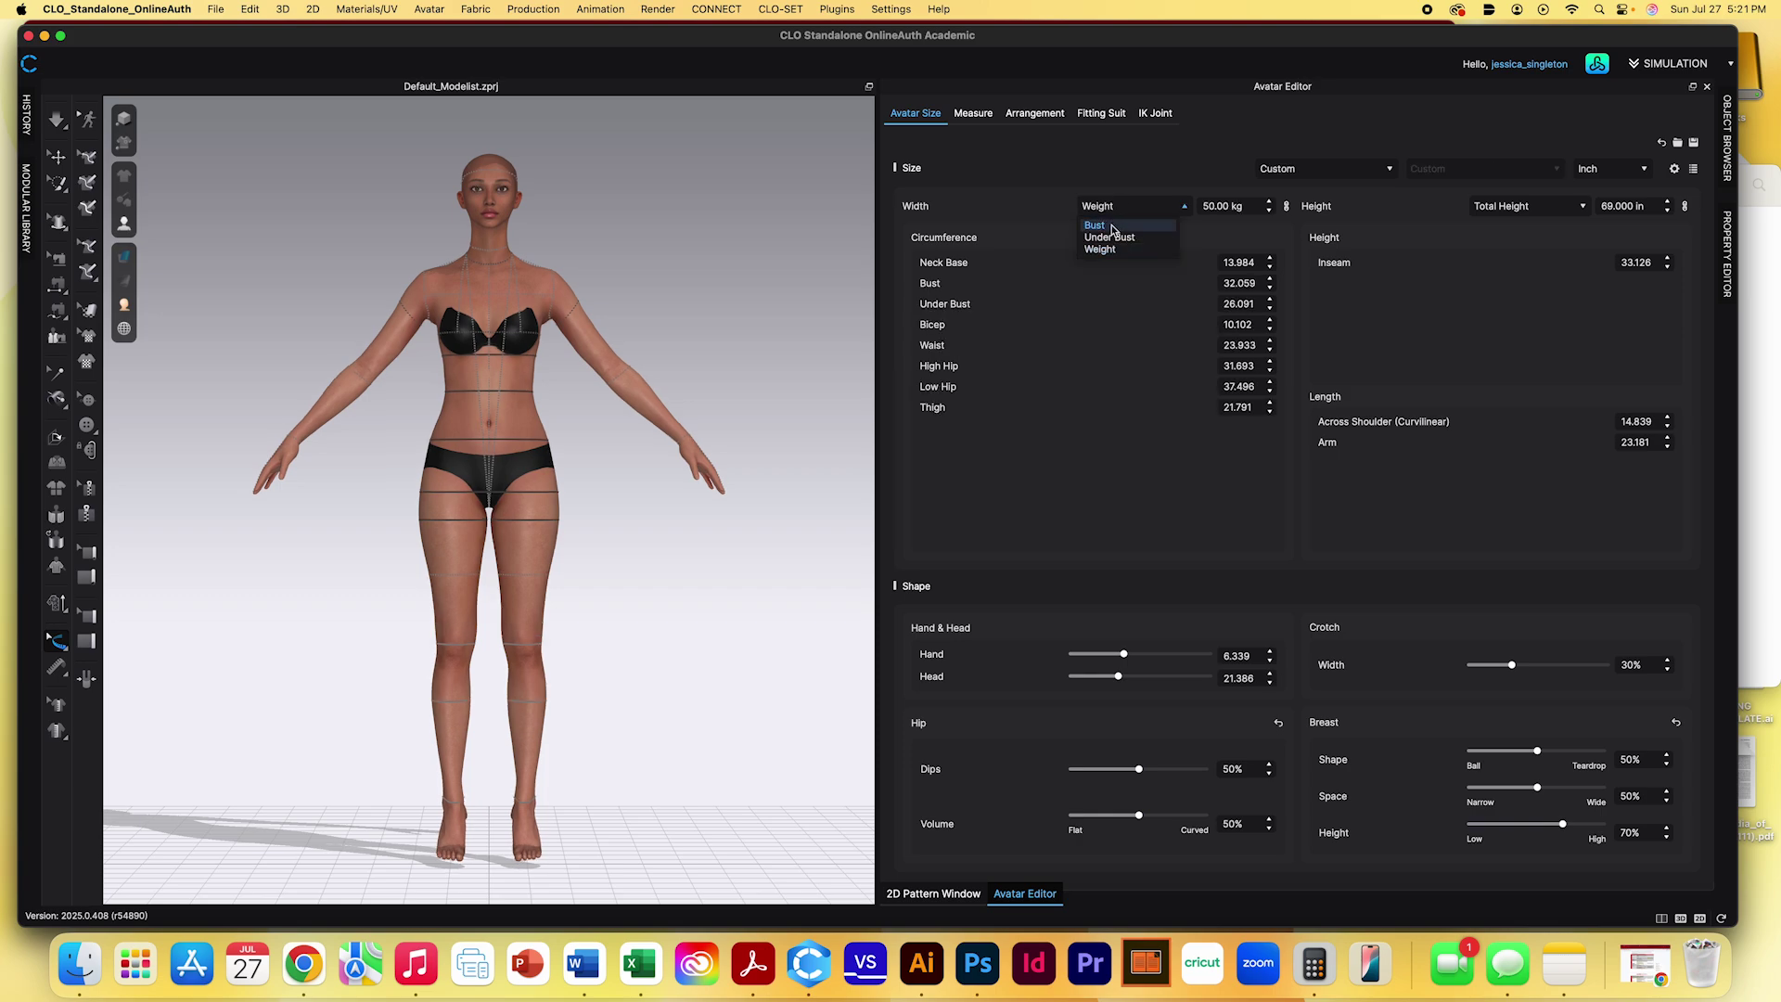
click(1112, 227)
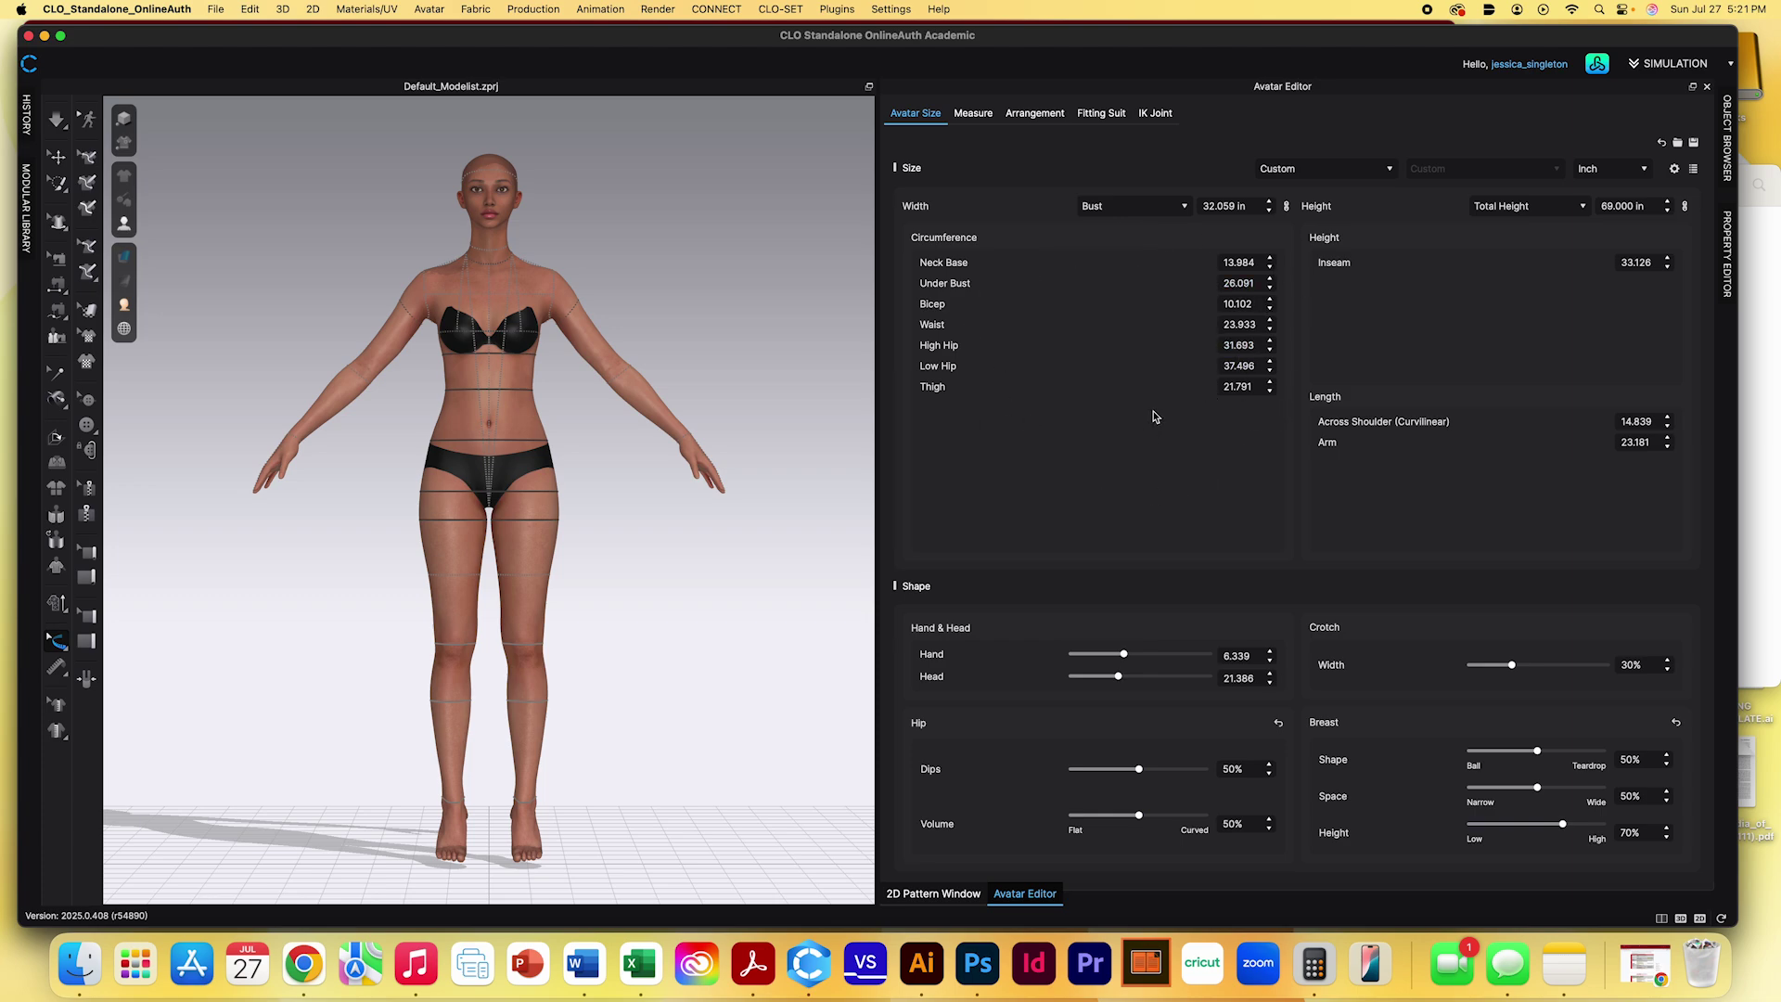
Tick Mid Thigh, Total Rise, HPS, Wrist and Calf in the size measurement checklist
click(1674, 171)
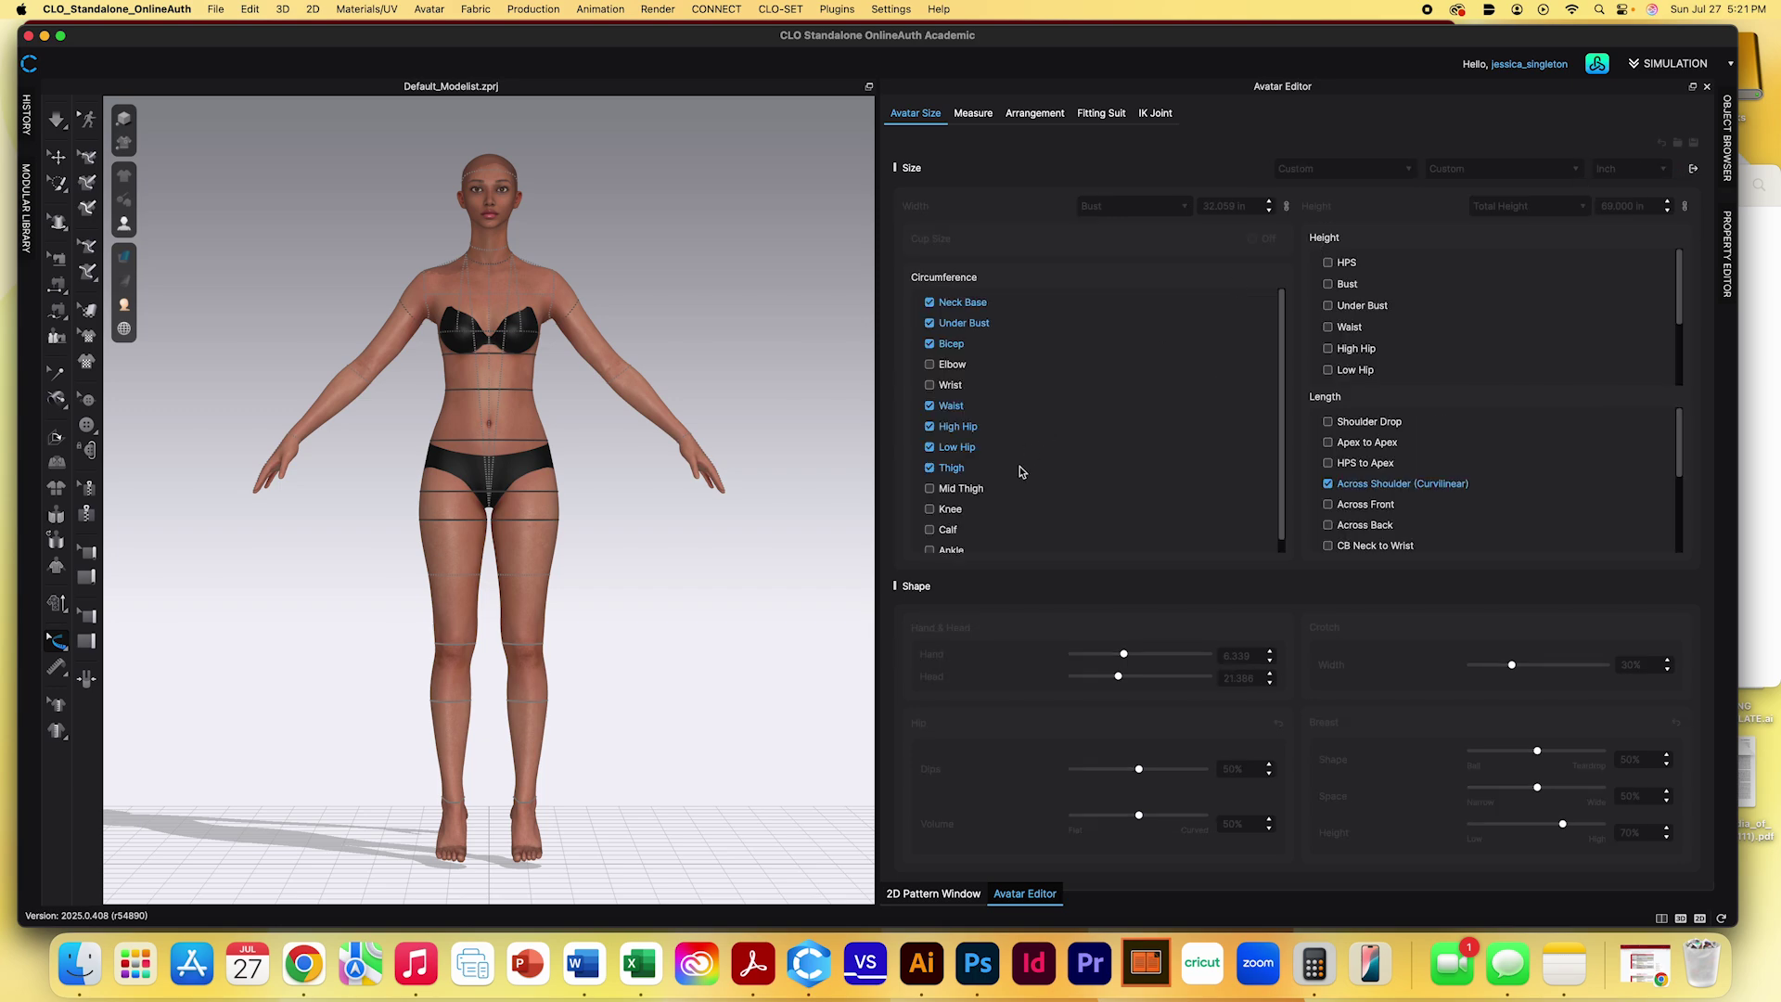
scroll(1018, 473, down, 1)
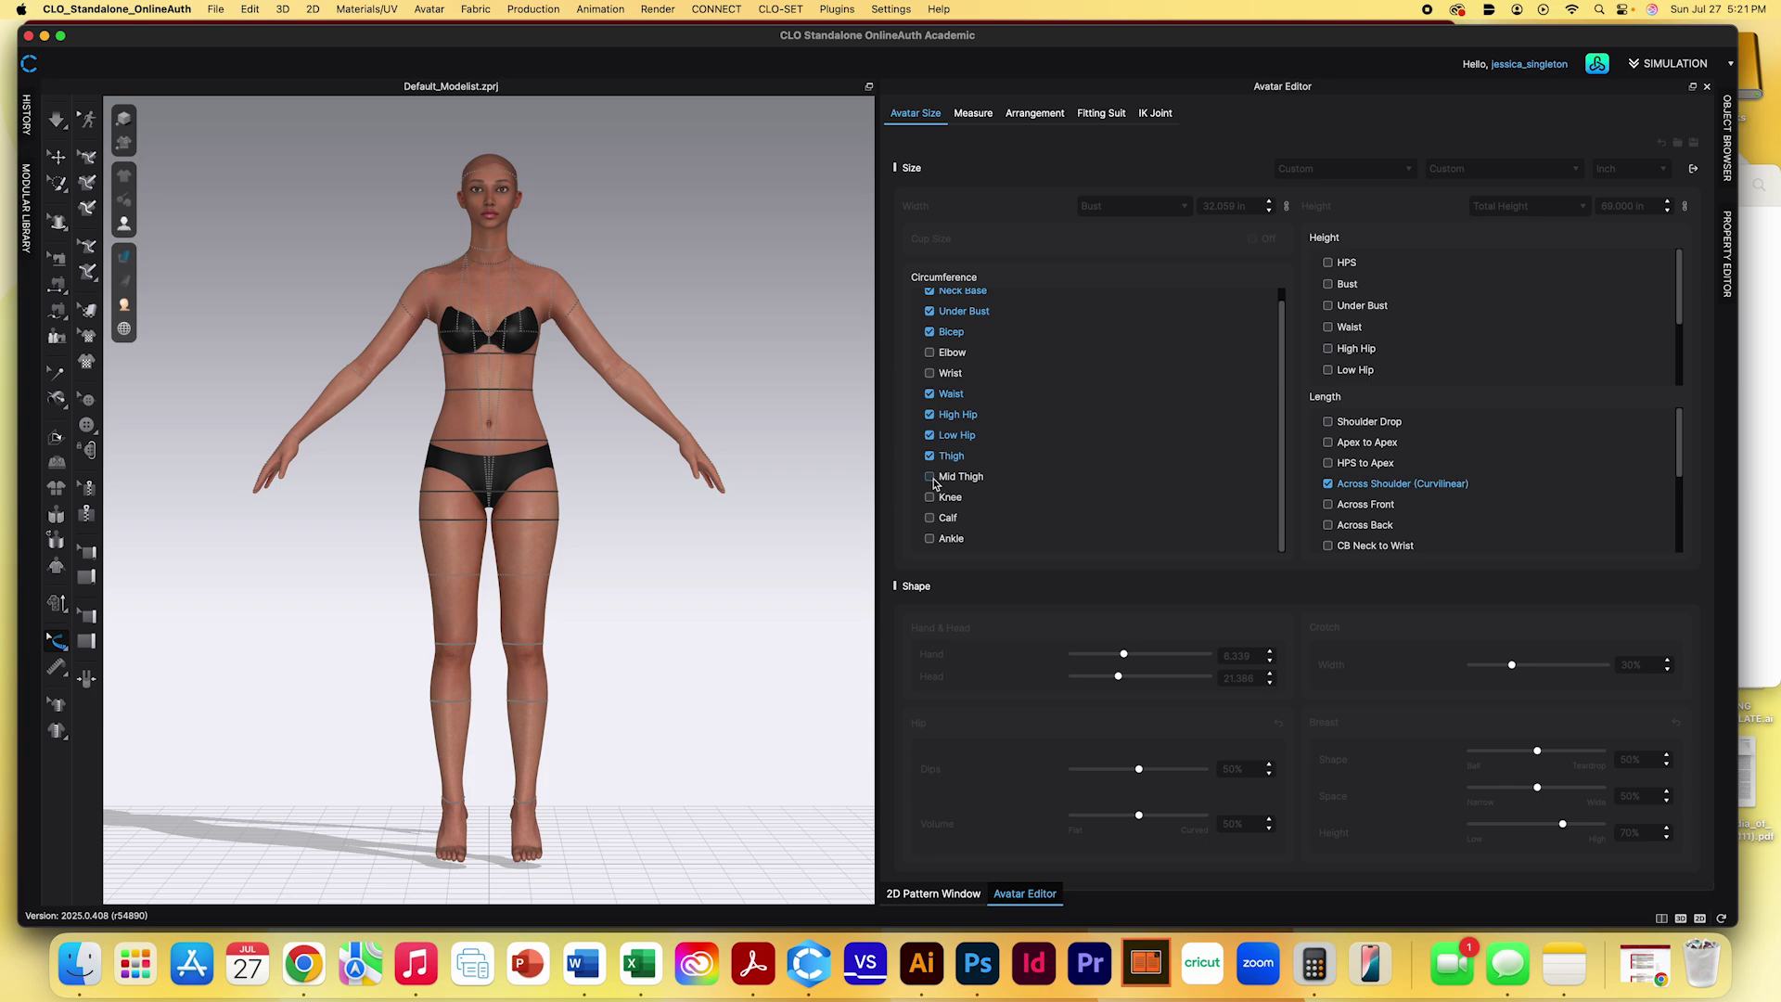
click(930, 477)
scroll(1405, 451, down, 1)
scroll(1405, 454, down, 2)
scroll(1400, 458, down, 4)
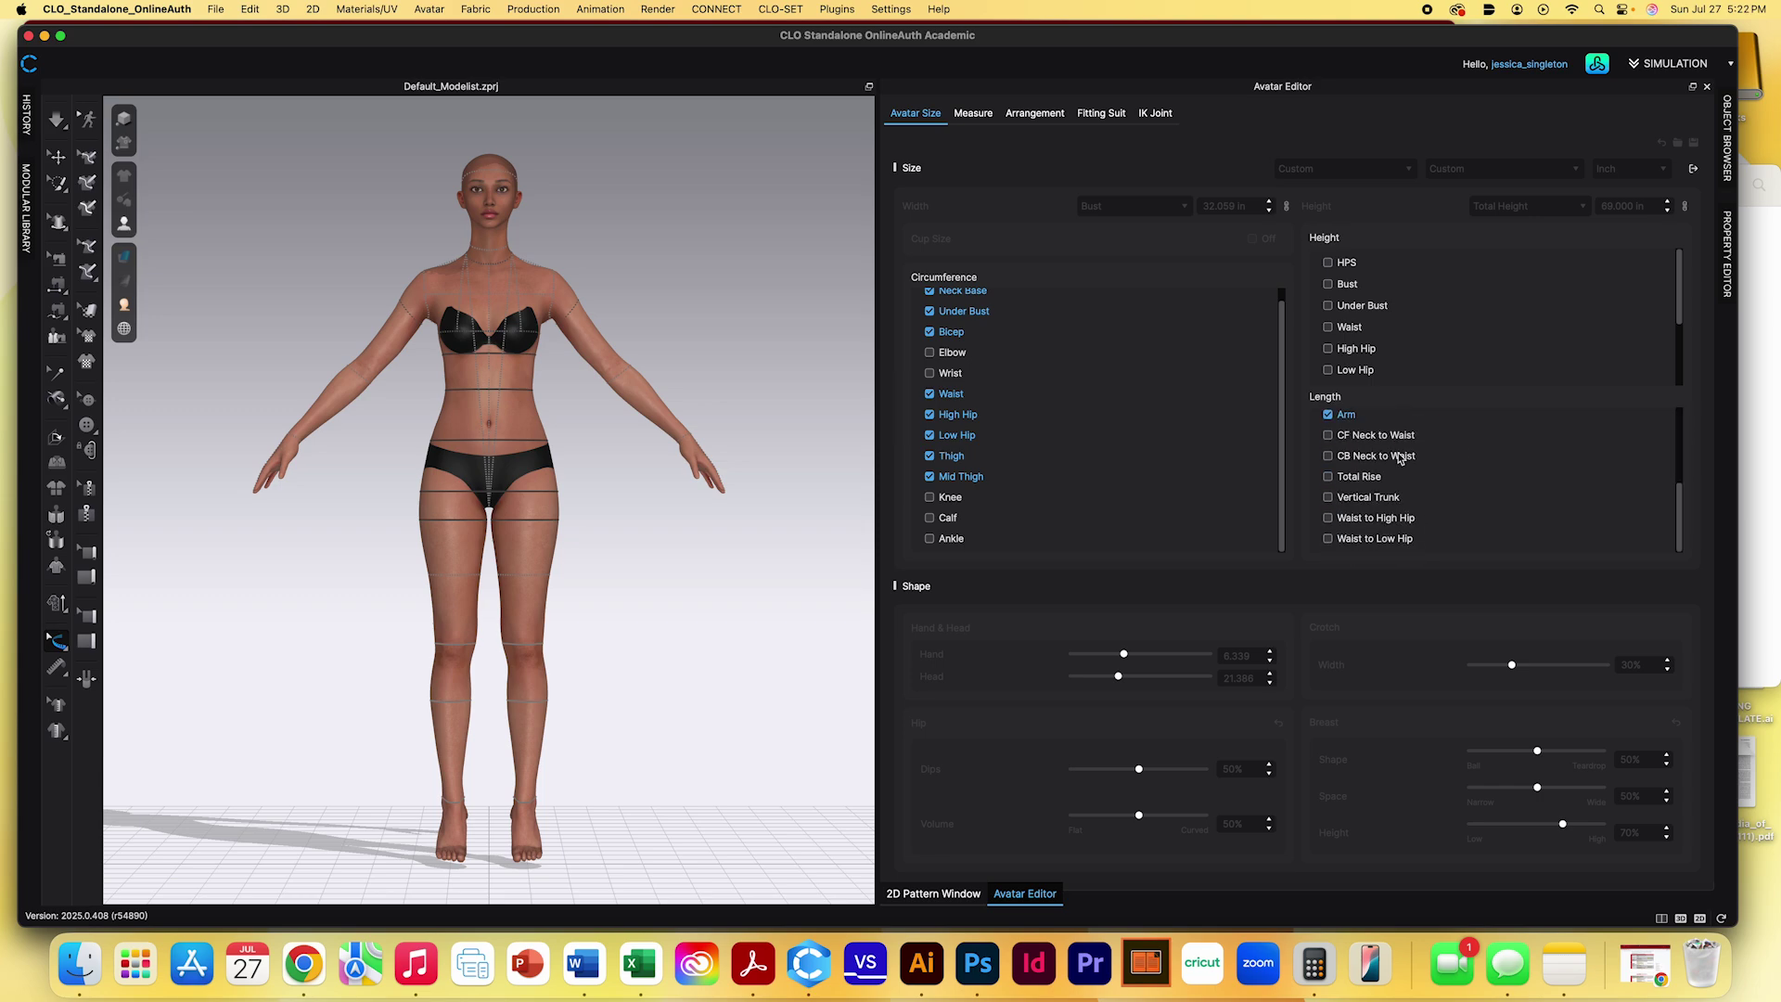
click(1327, 476)
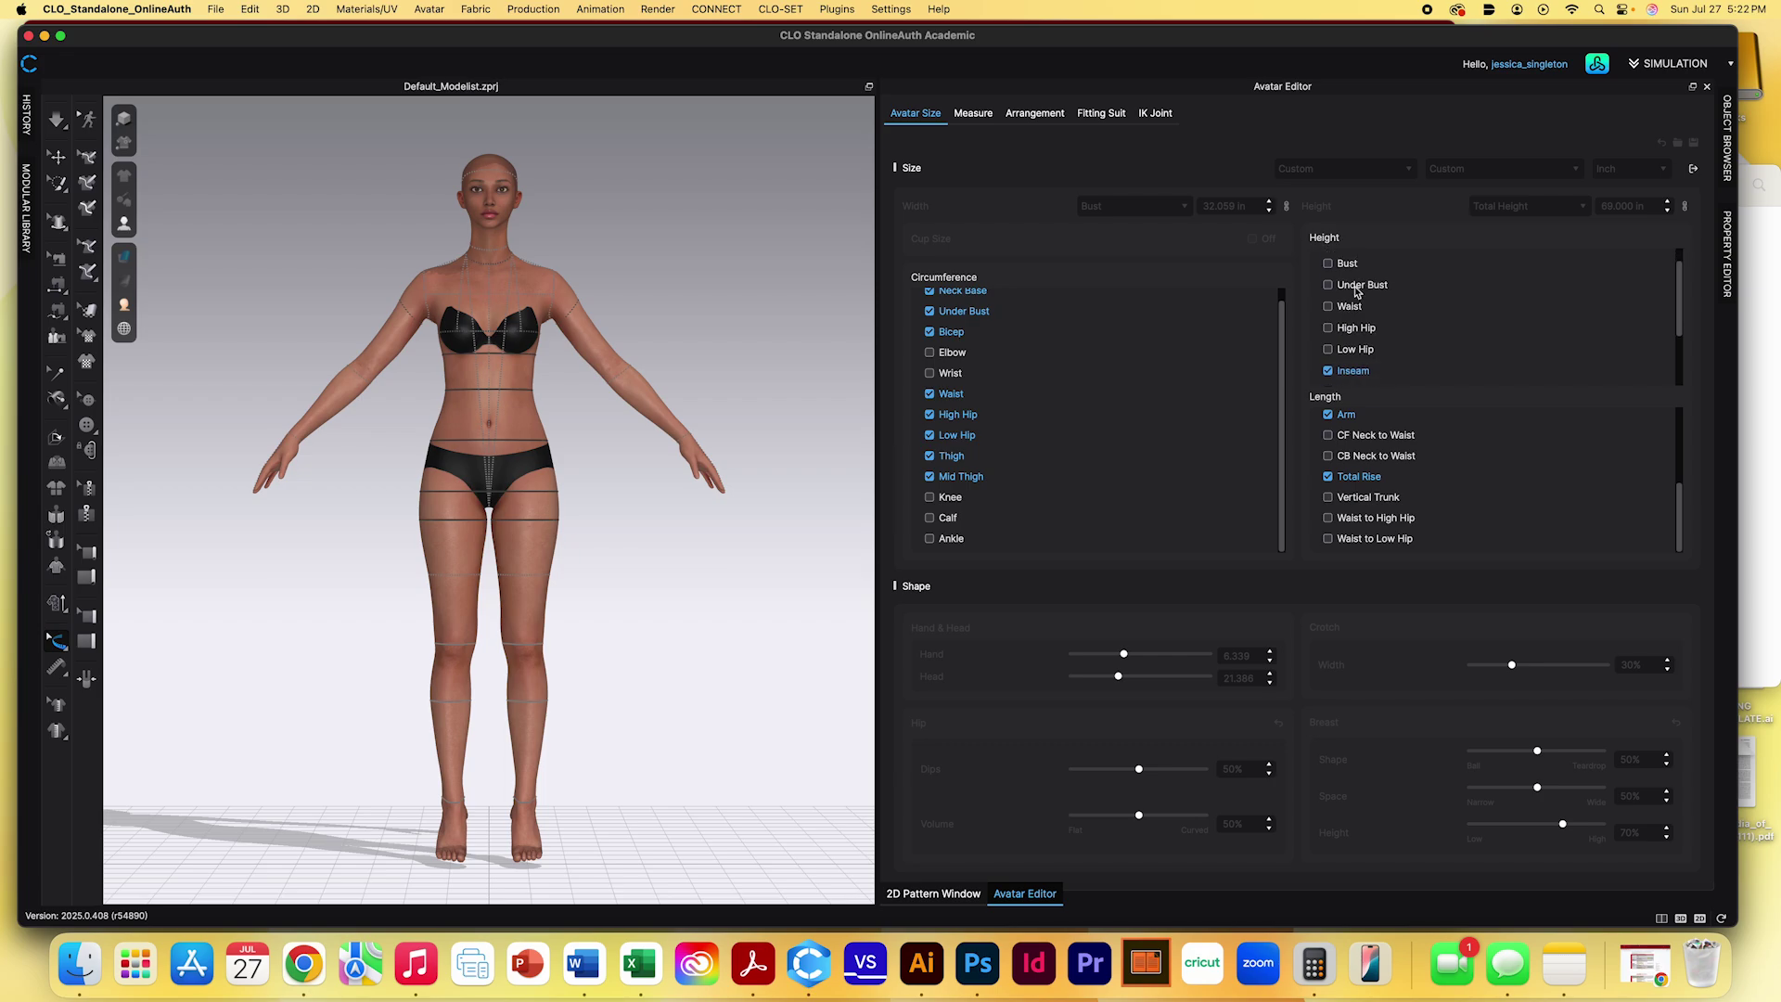
click(1329, 263)
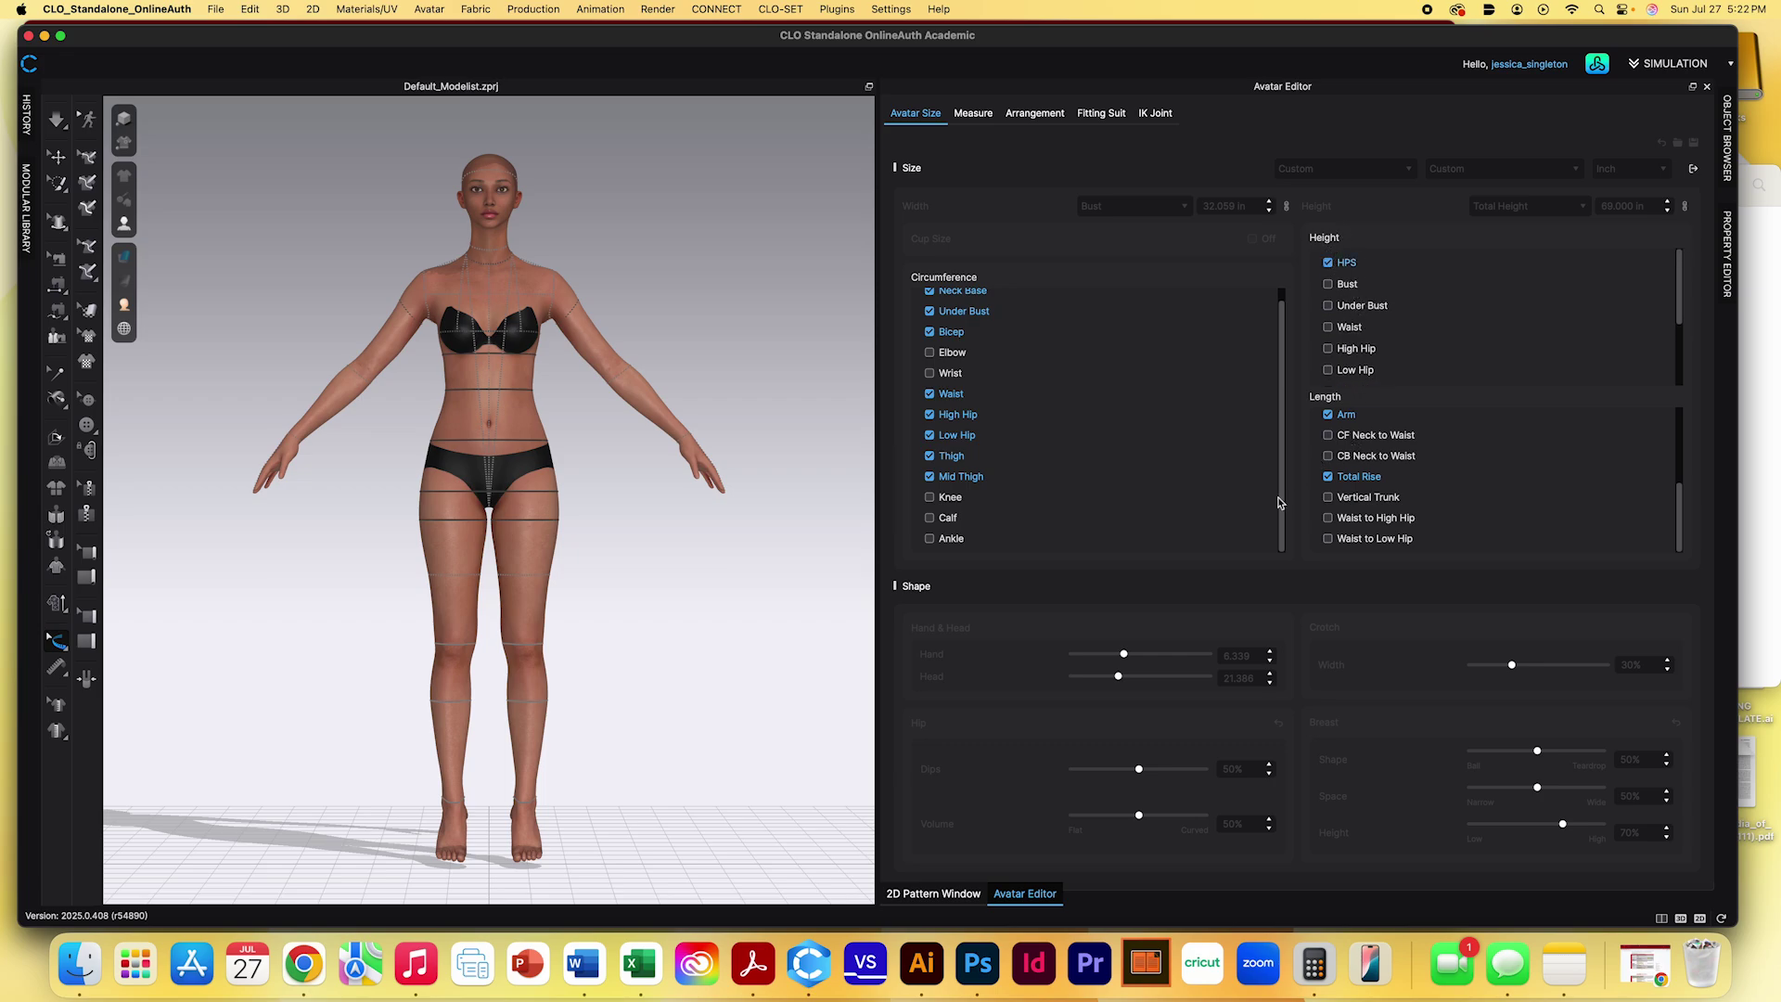
scroll(955, 483, up, 1)
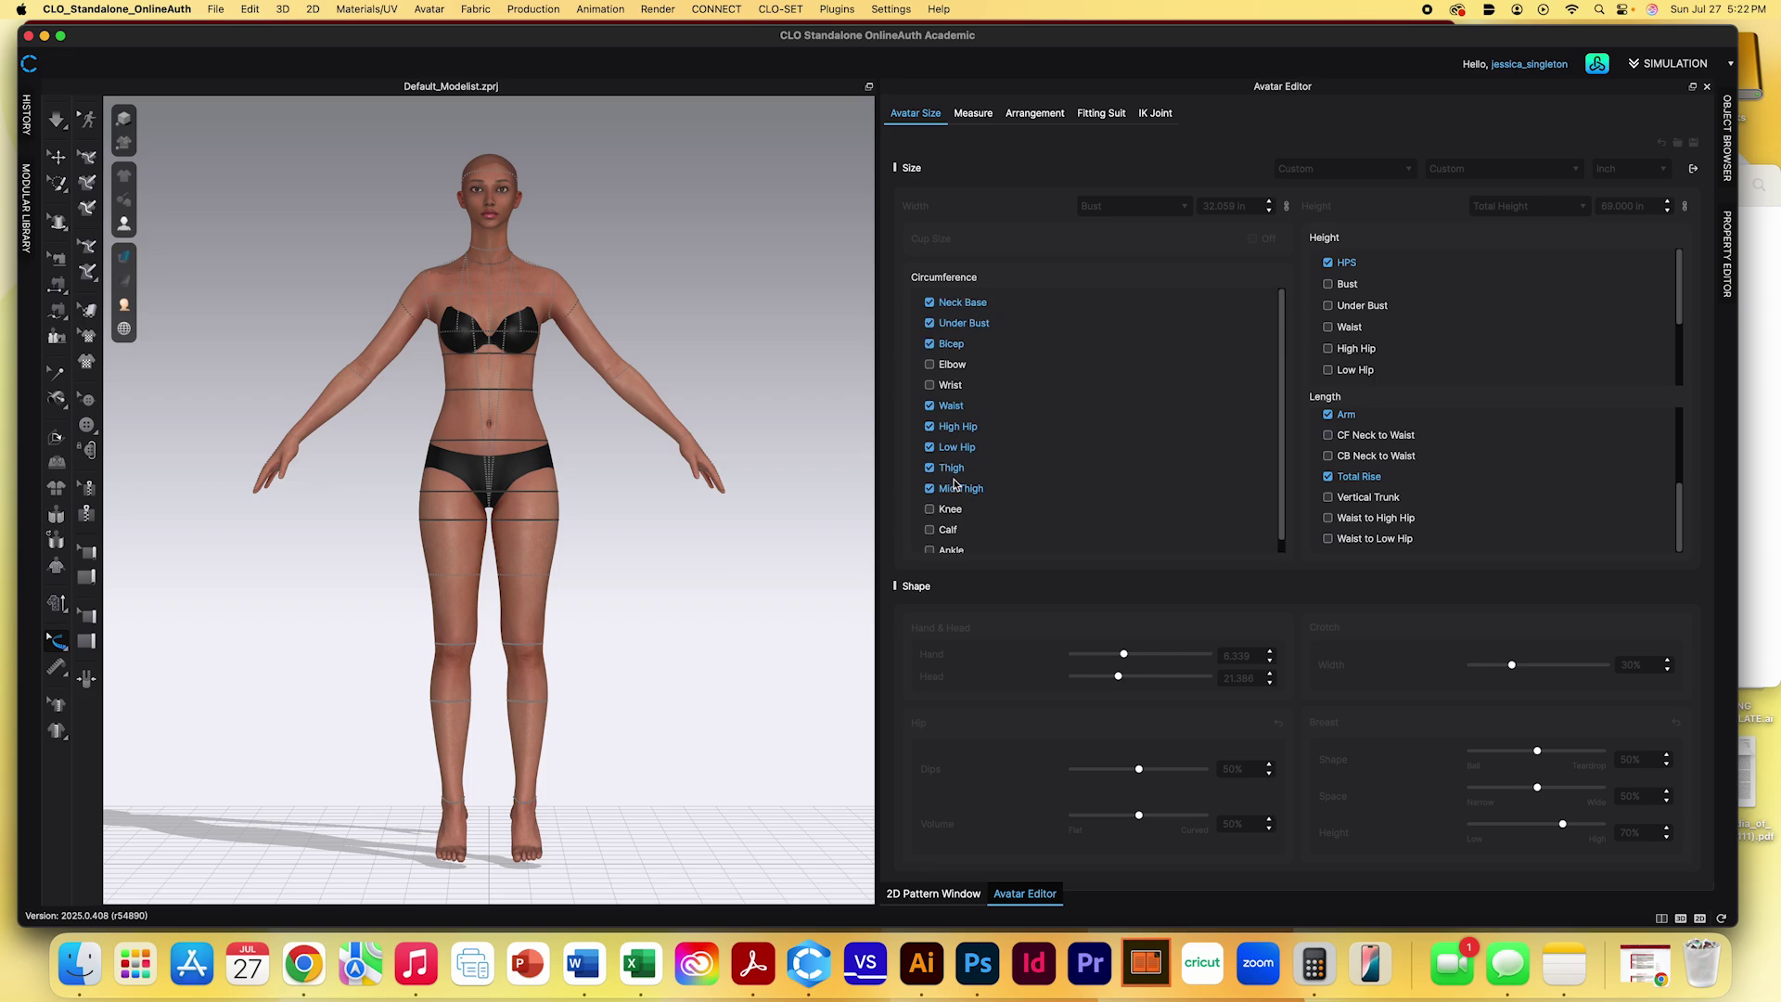
click(930, 384)
click(930, 528)
scroll(1104, 506, down, 1)
scroll(937, 476, up, 1)
Expand all measurement lists, showing Mid Thigh 17.691, Wrist 5.563, HPS 59.068 and Total Rise 29.109
click(1693, 170)
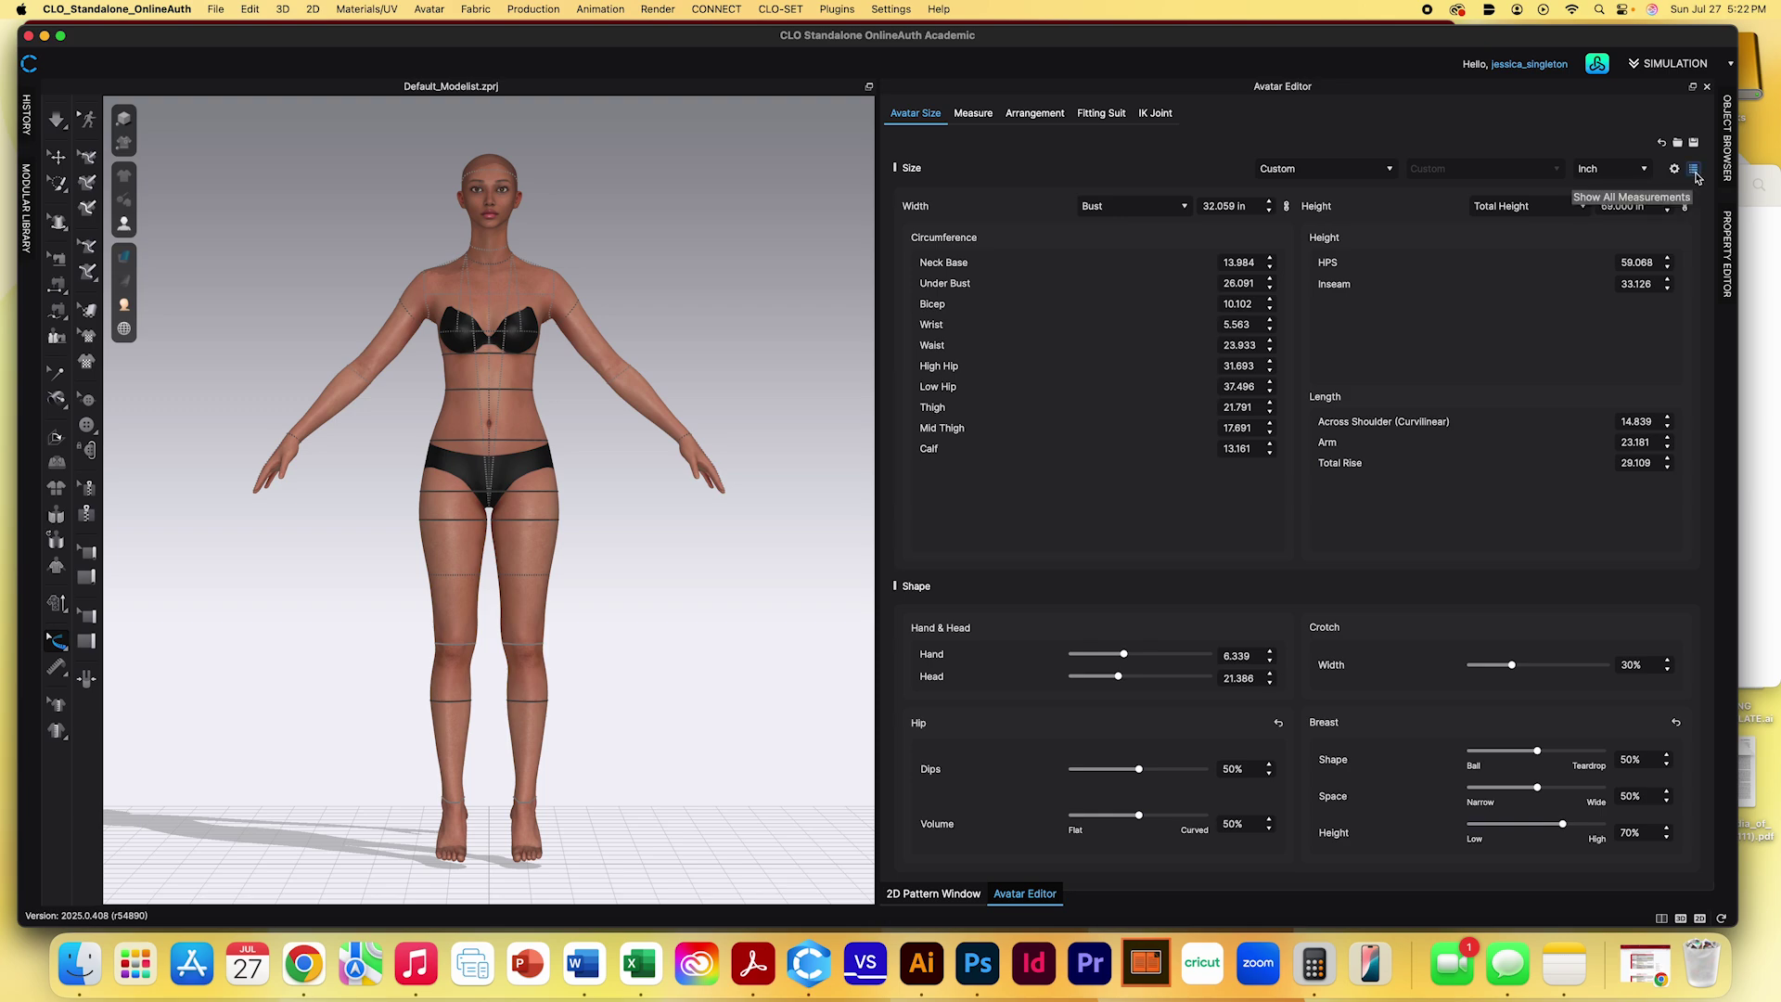
click(1694, 171)
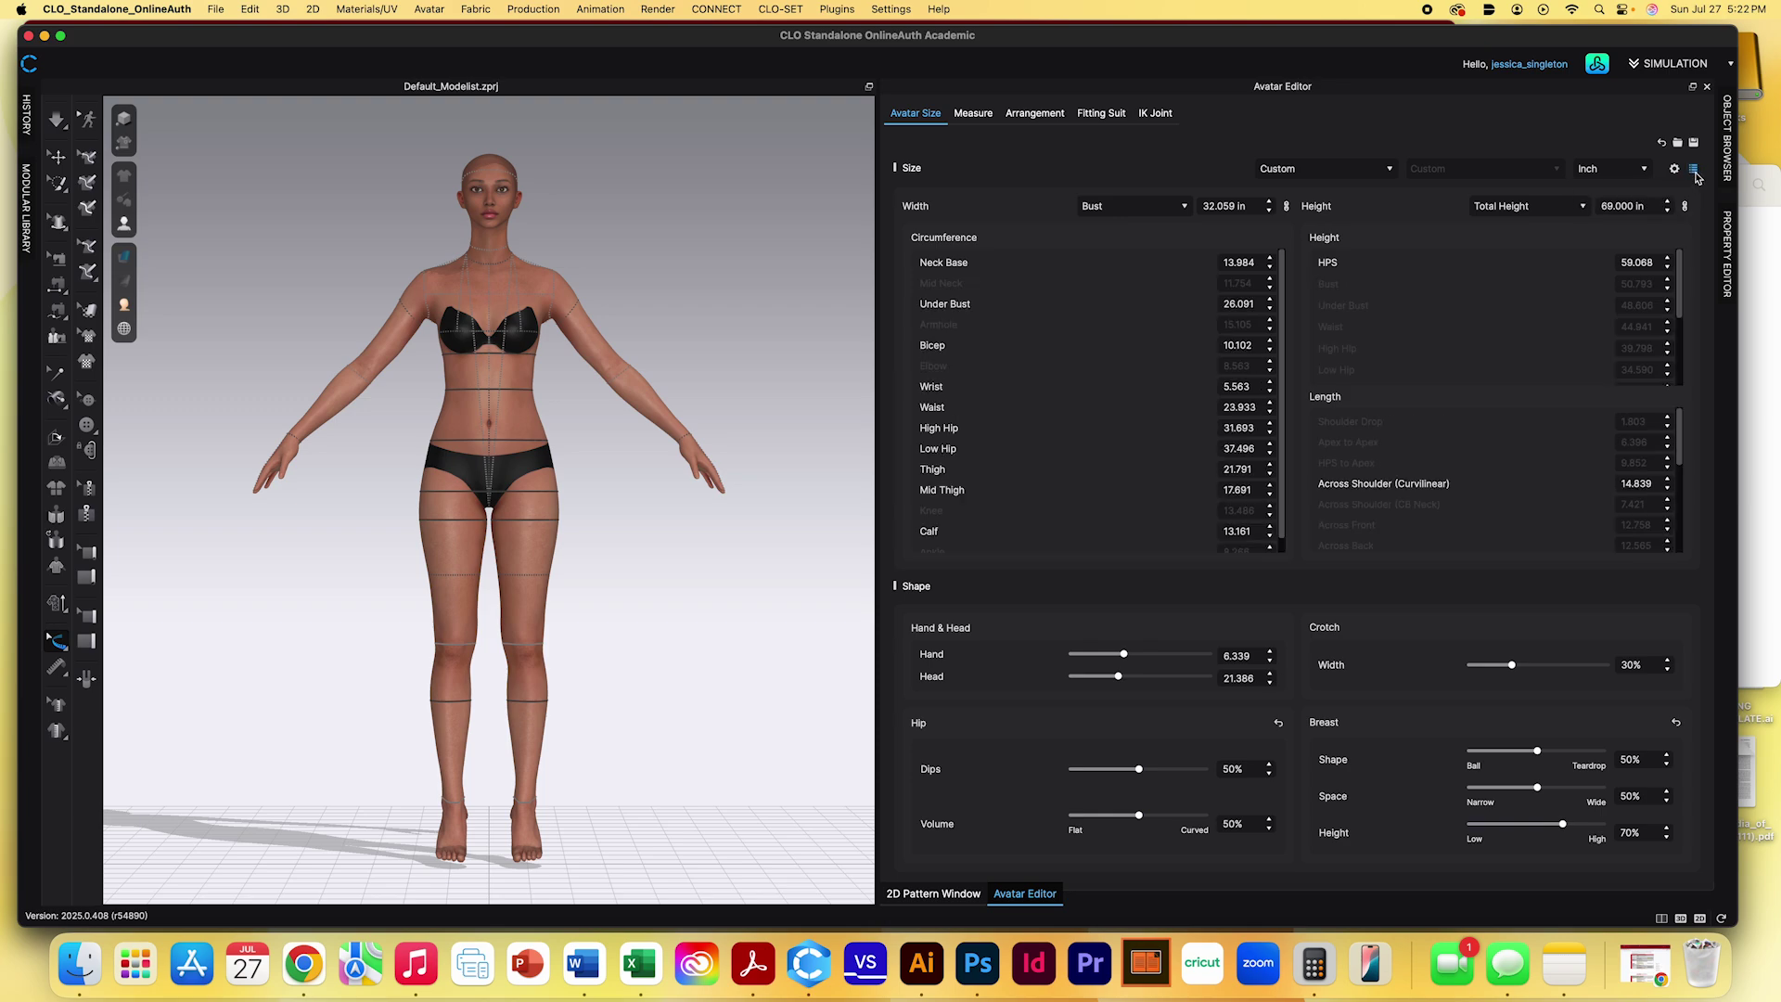
scroll(1266, 326, down, 2)
scroll(1270, 318, up, 1)
Collapse the full measurement list and enter 28 inches for Under Bust circumference
click(1694, 170)
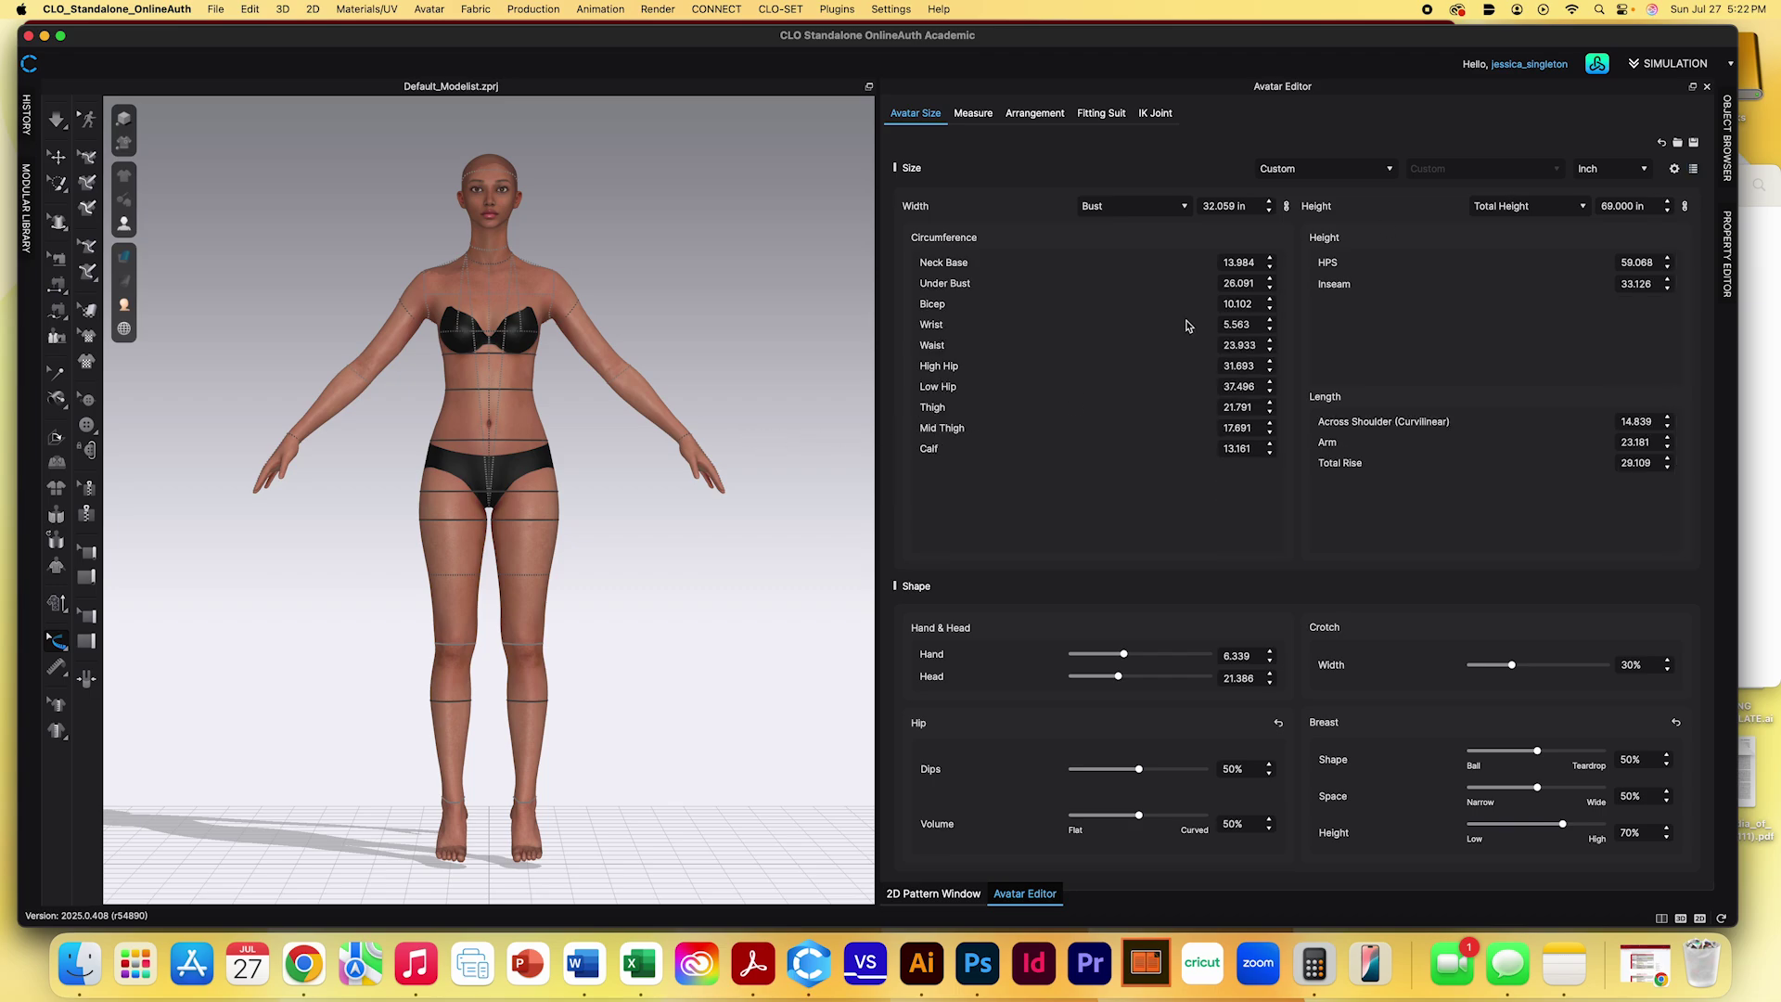
click(1240, 283)
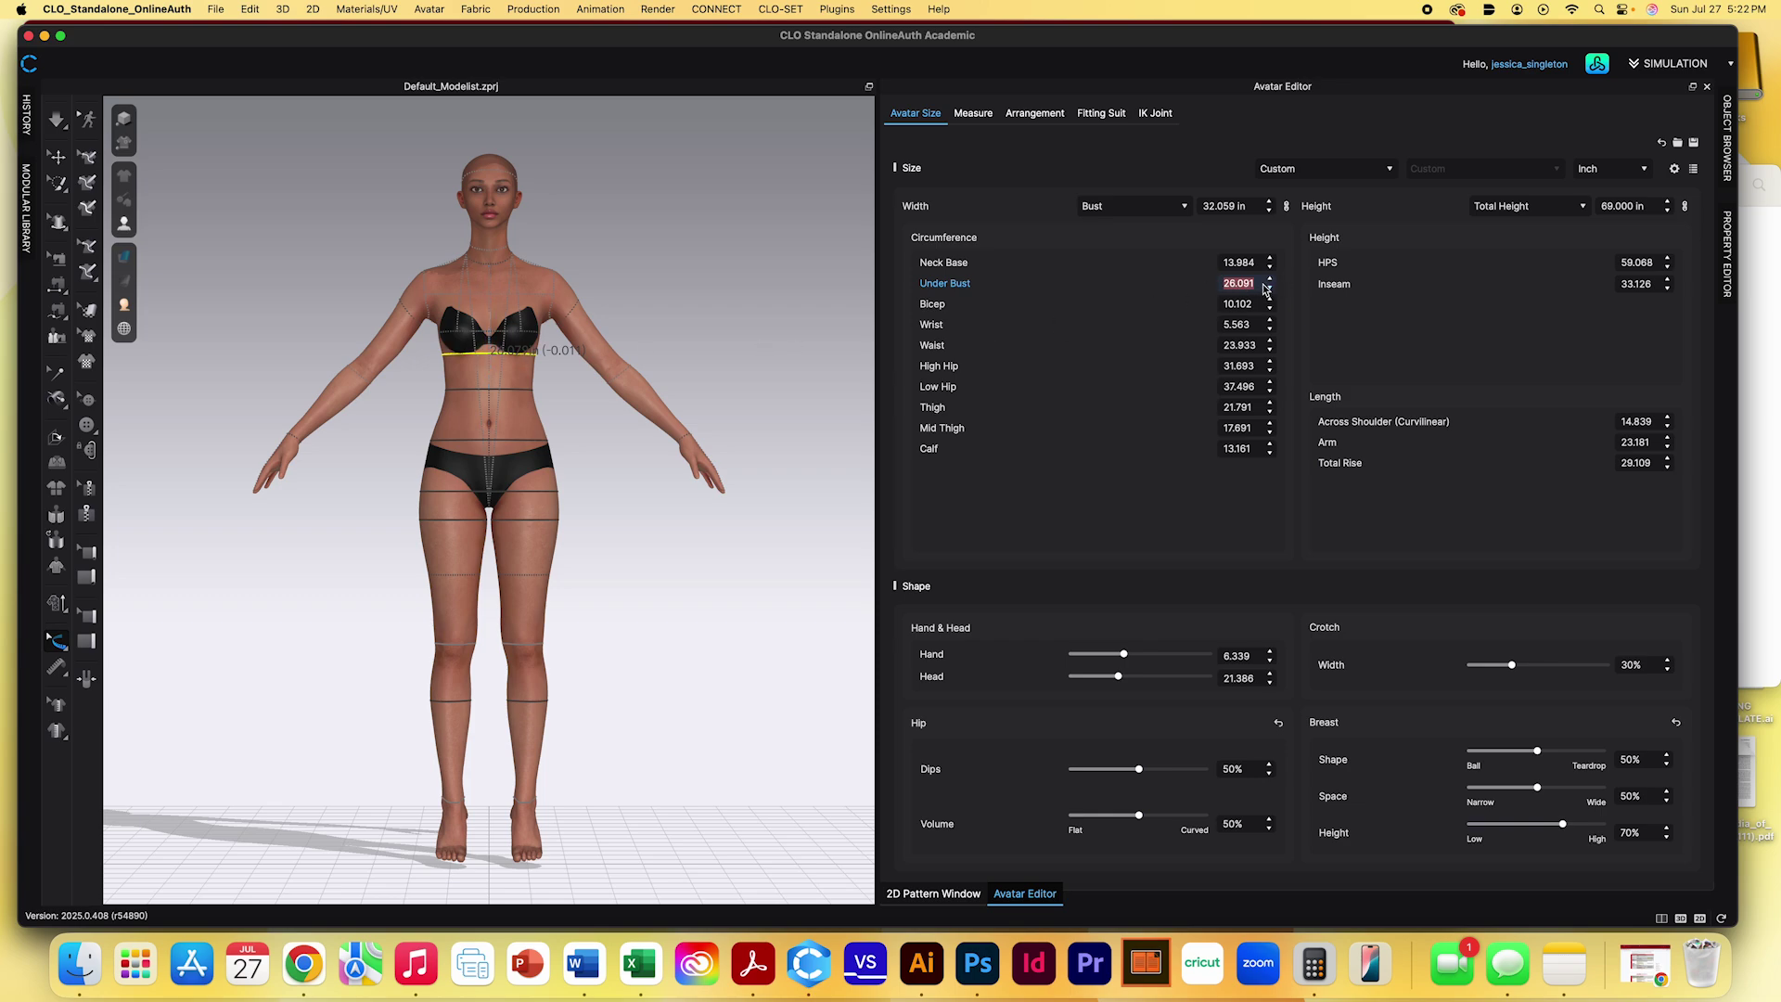
text(28)
key(Return)
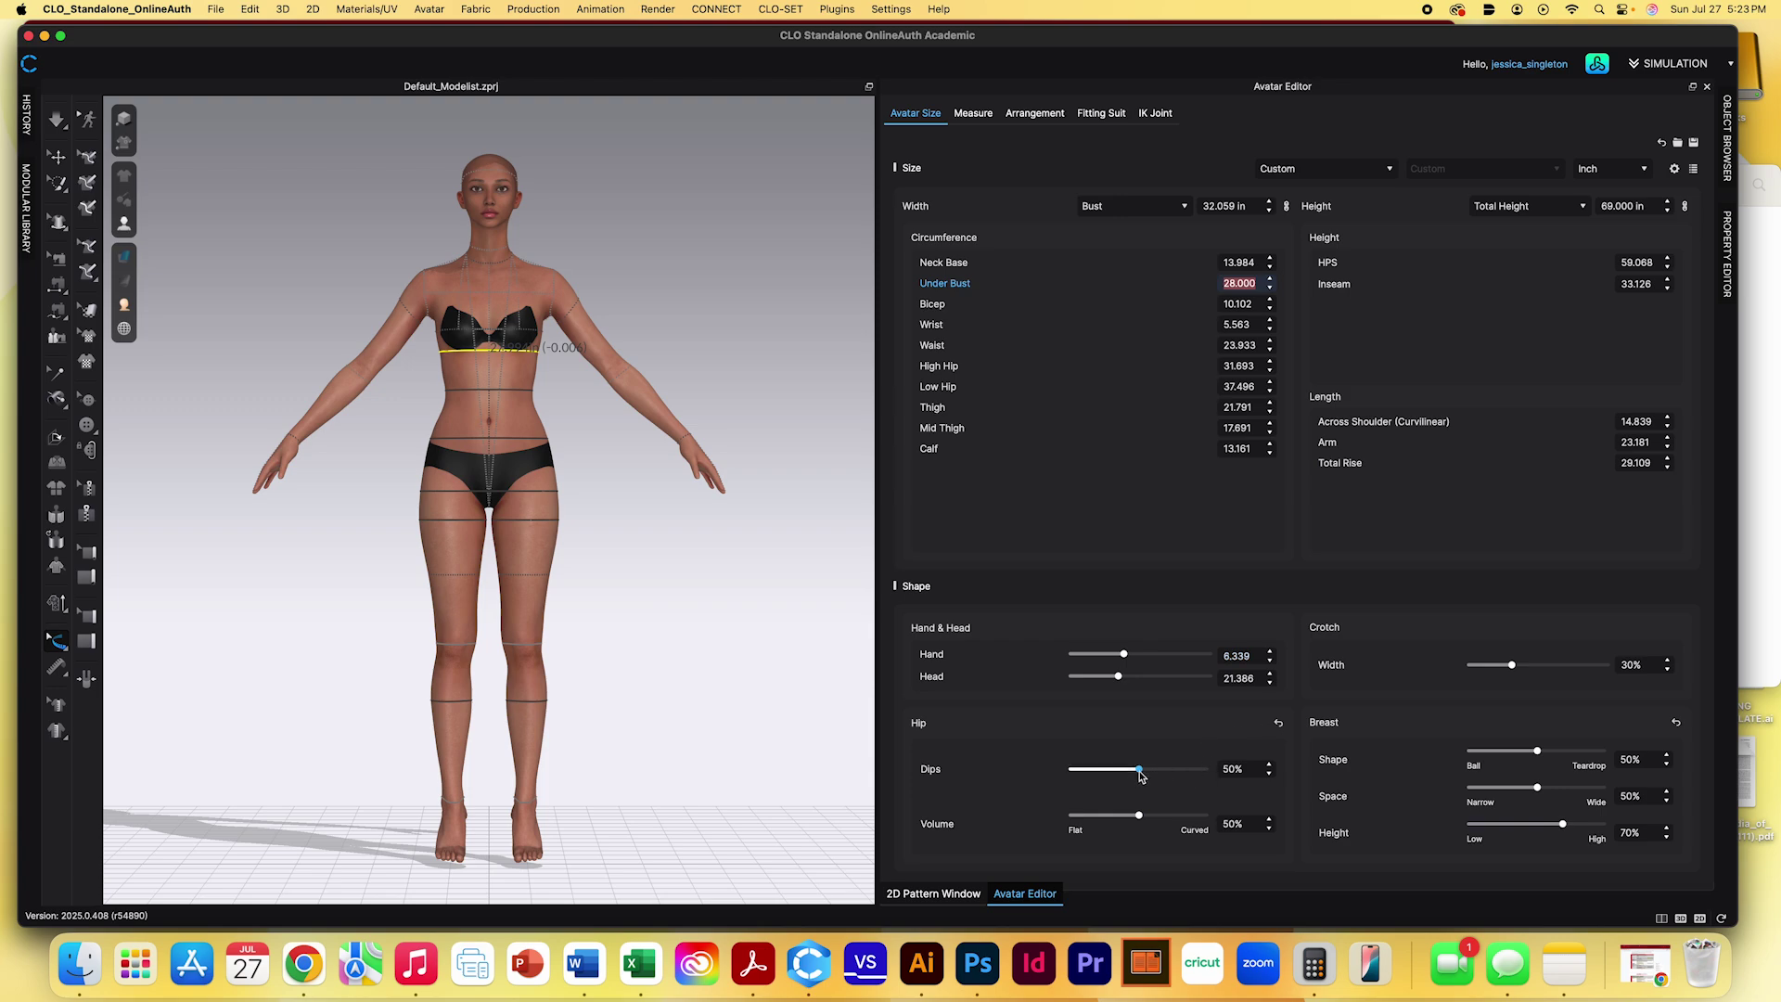
Raise Hip Dips to 71% and set hip Volume to fully curved at 100%
click(1140, 772)
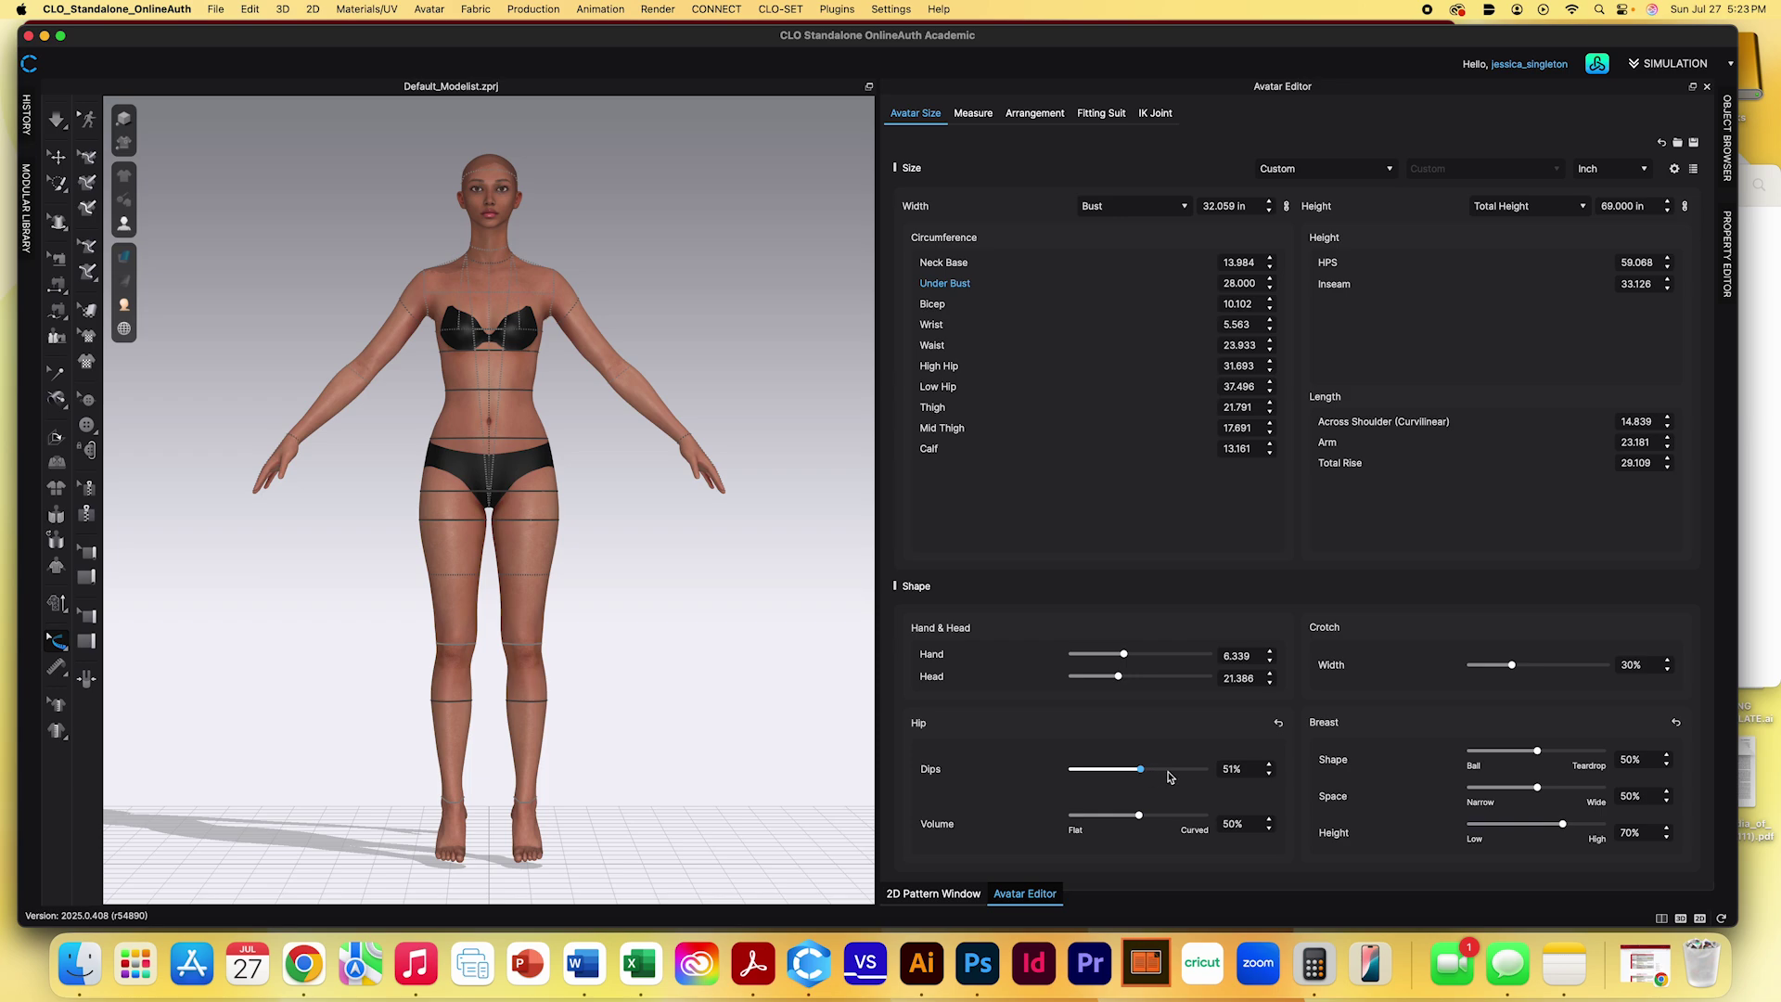
scroll(1169, 777, up, 2)
scroll(1181, 786, up, 10)
right_drag(616, 529, 593, 559)
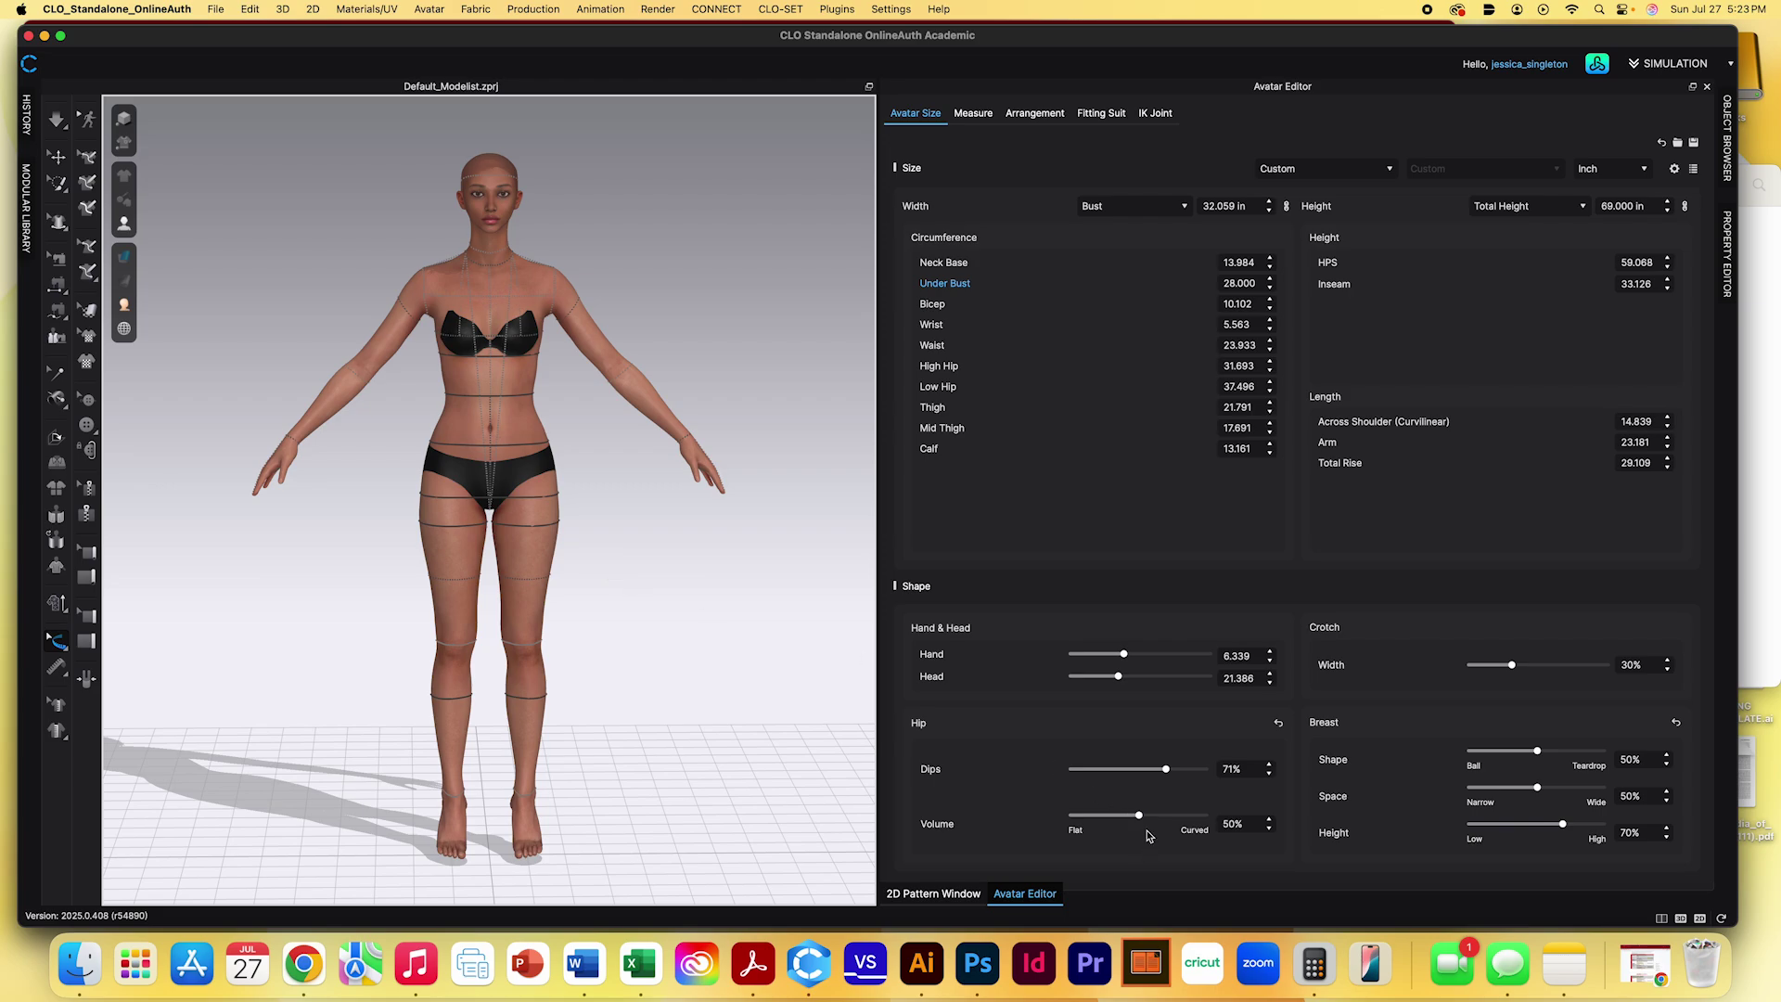
drag(1141, 815, 1150, 818)
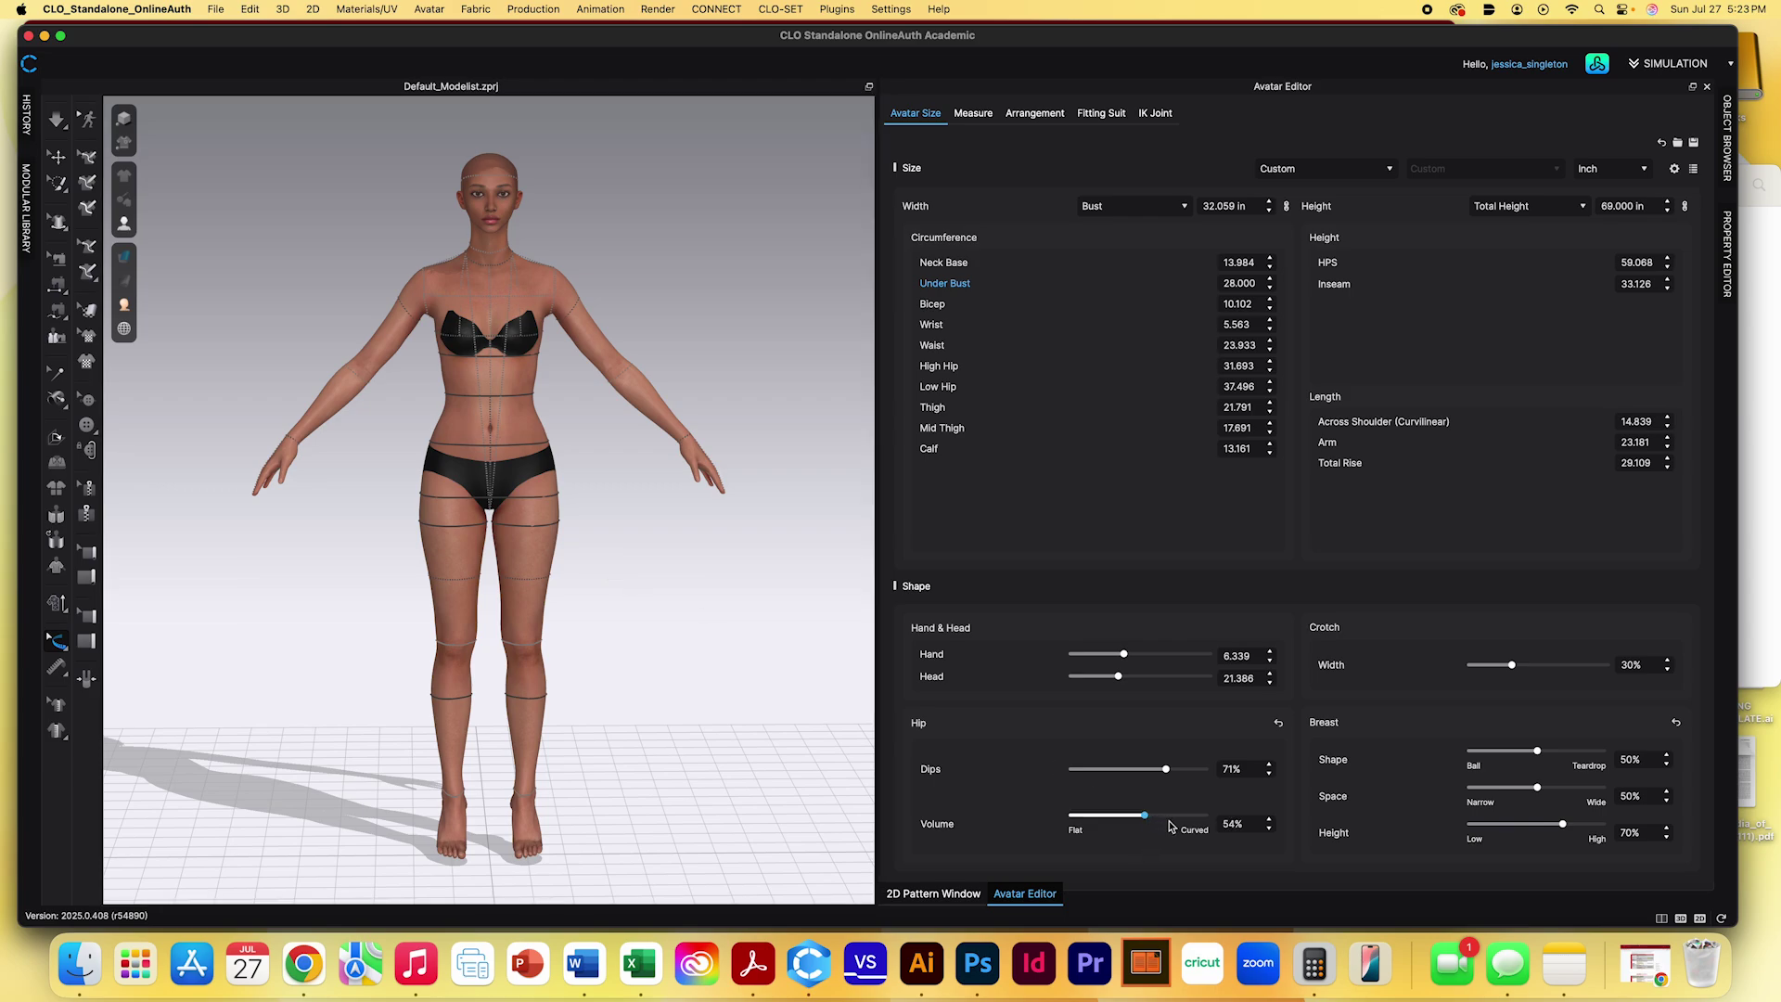
click(1203, 815)
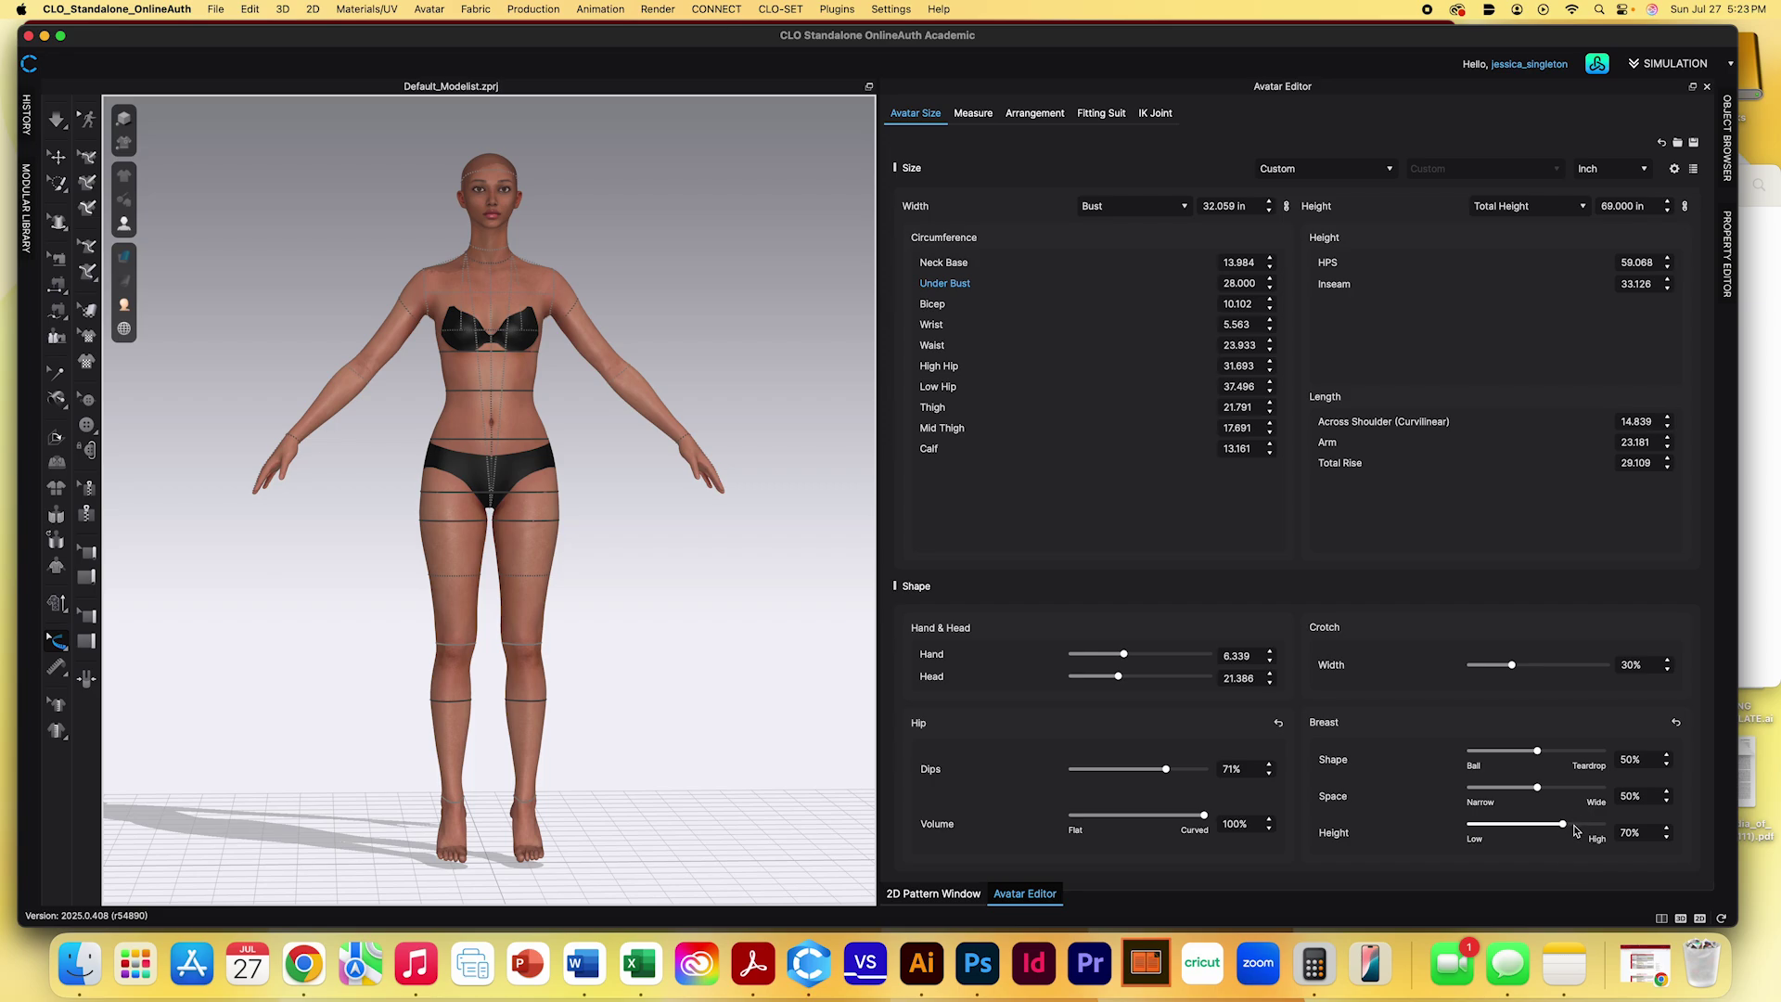
right_drag(632, 492, 540, 493)
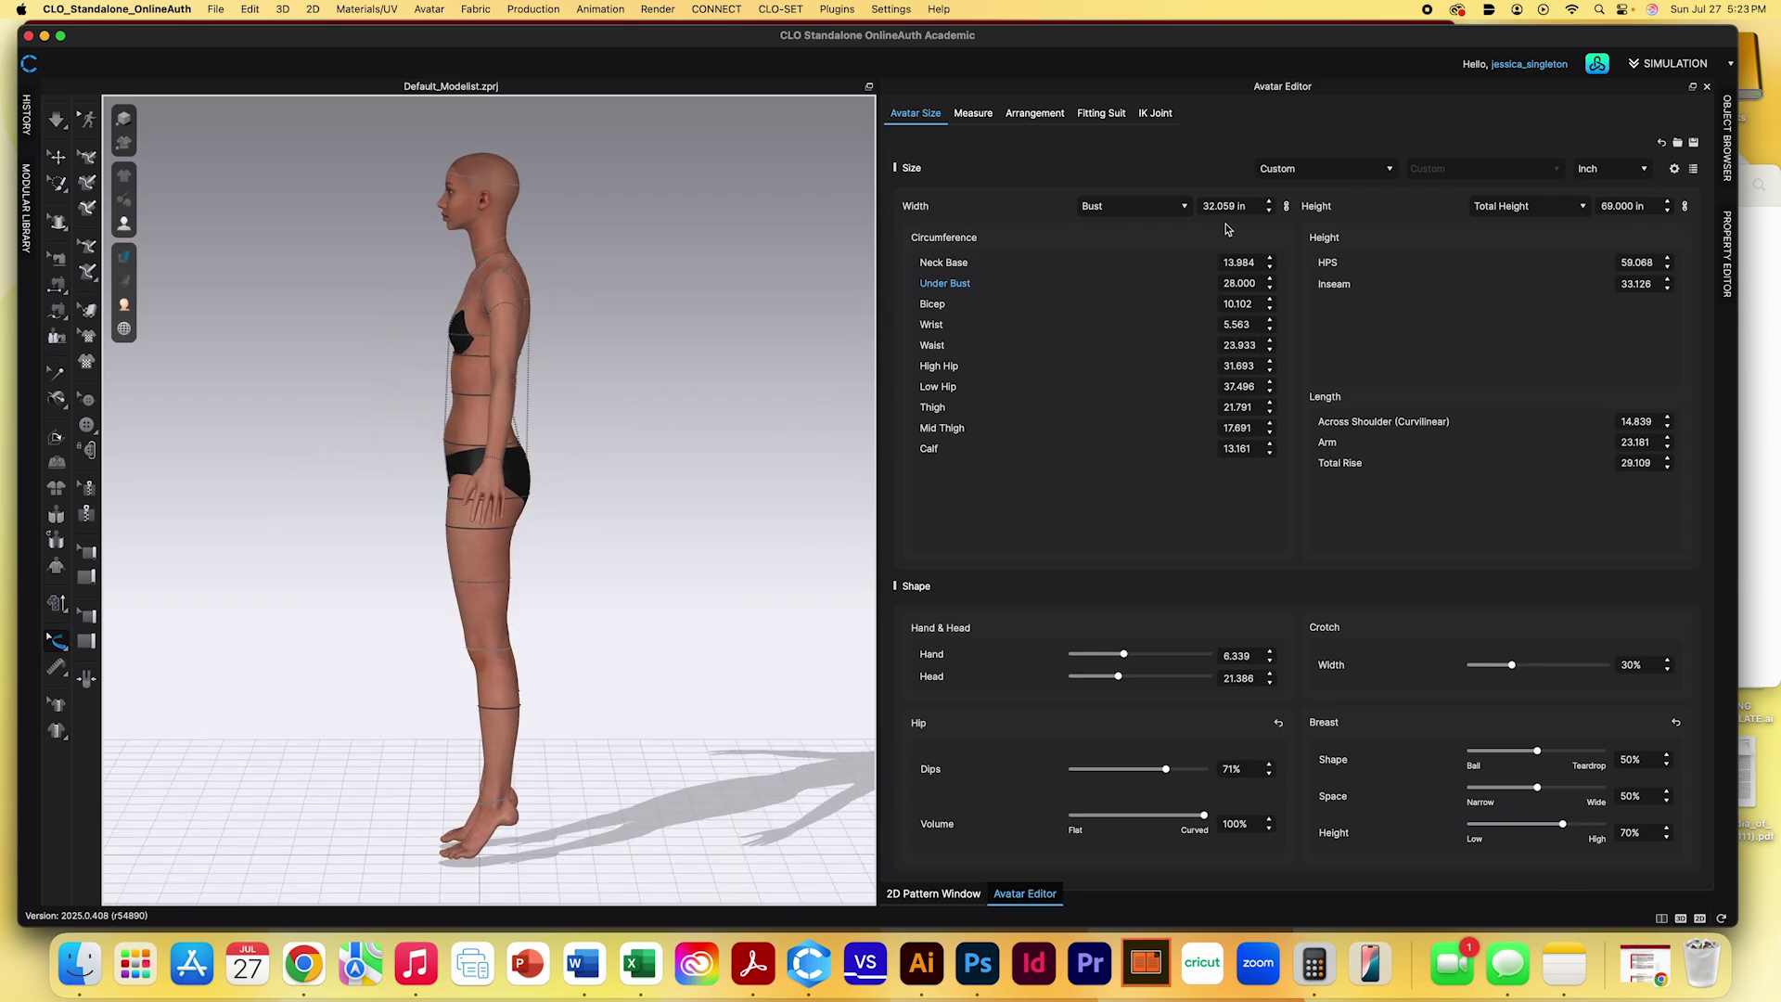
Set the Bust width to 38 inches
click(1247, 208)
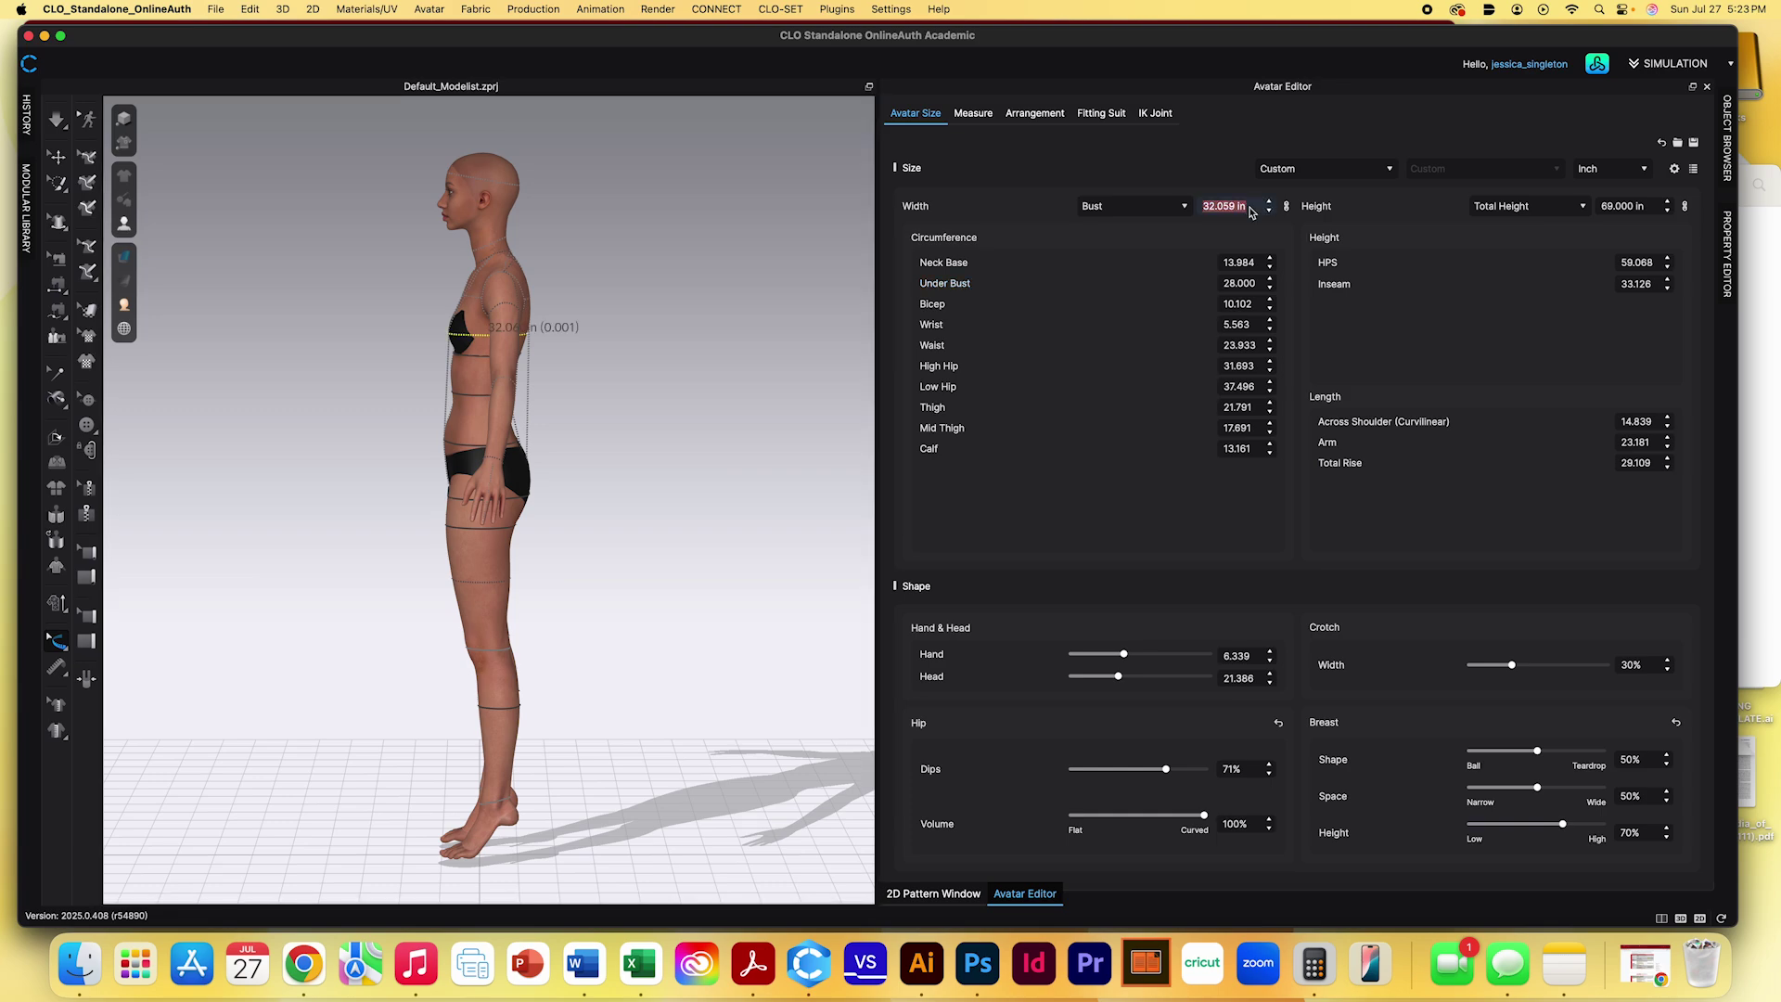
text(38)
key(Return)
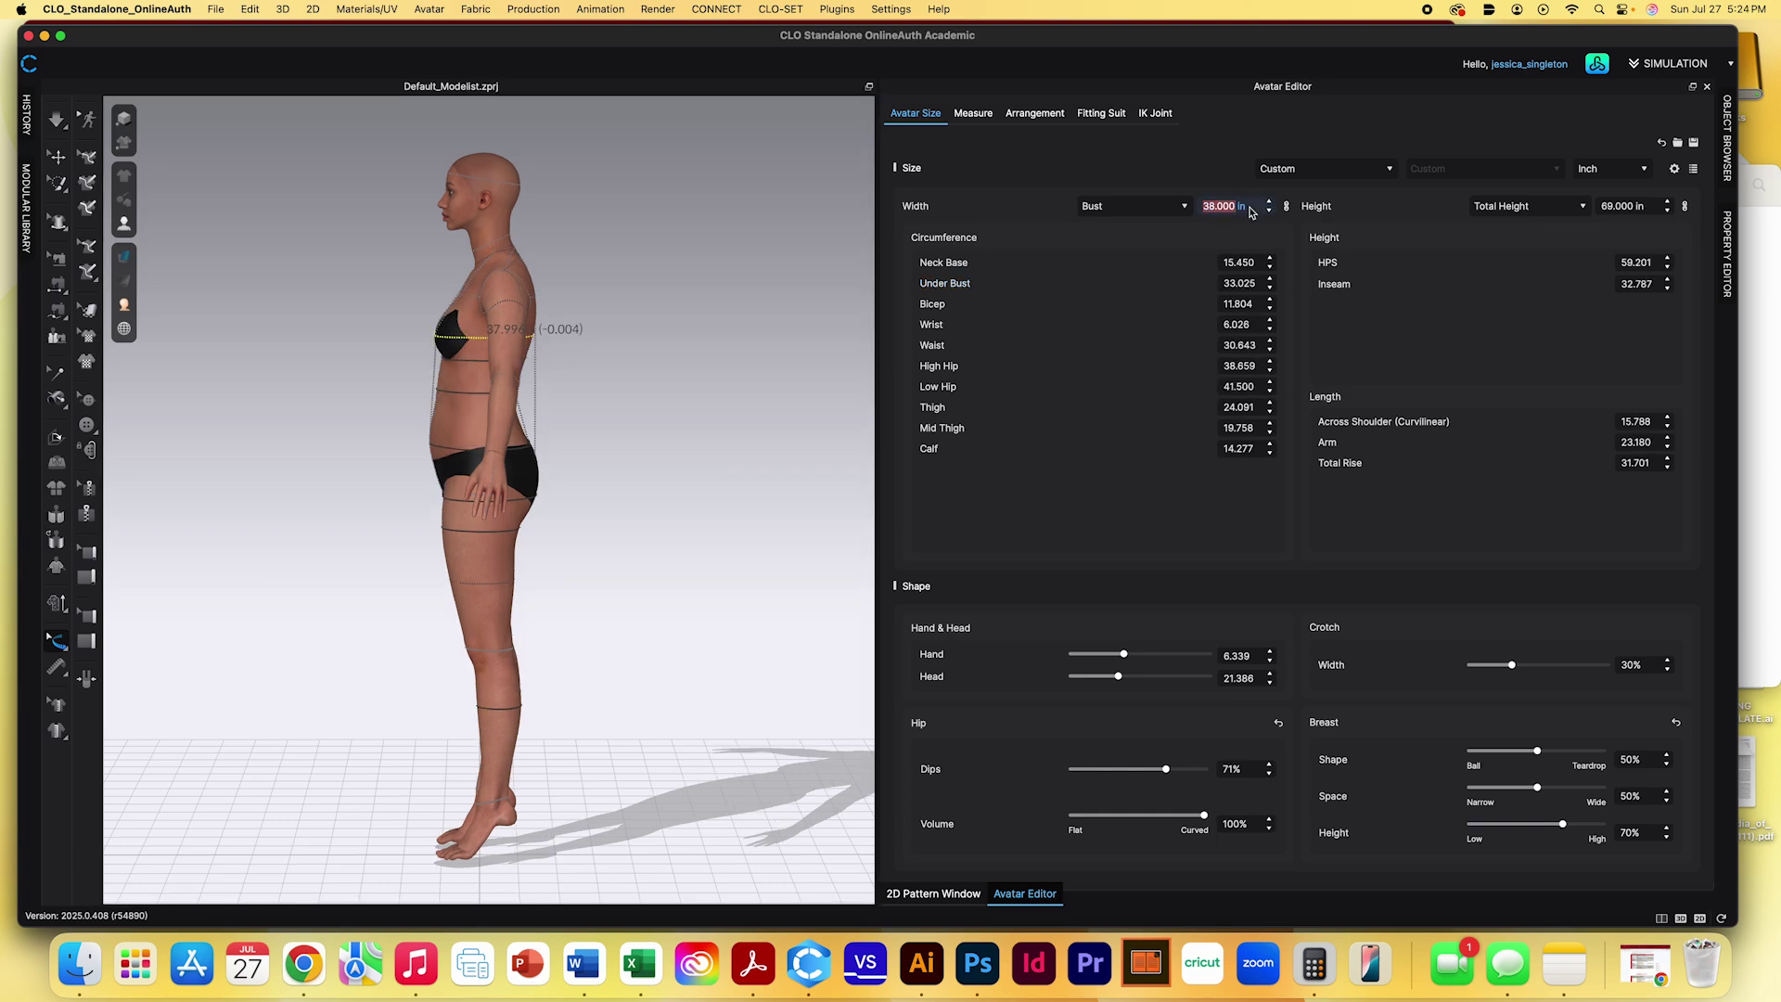
Set breast Shape to 93%, Height to 100% and Space to 0%
drag(1537, 750, 1591, 756)
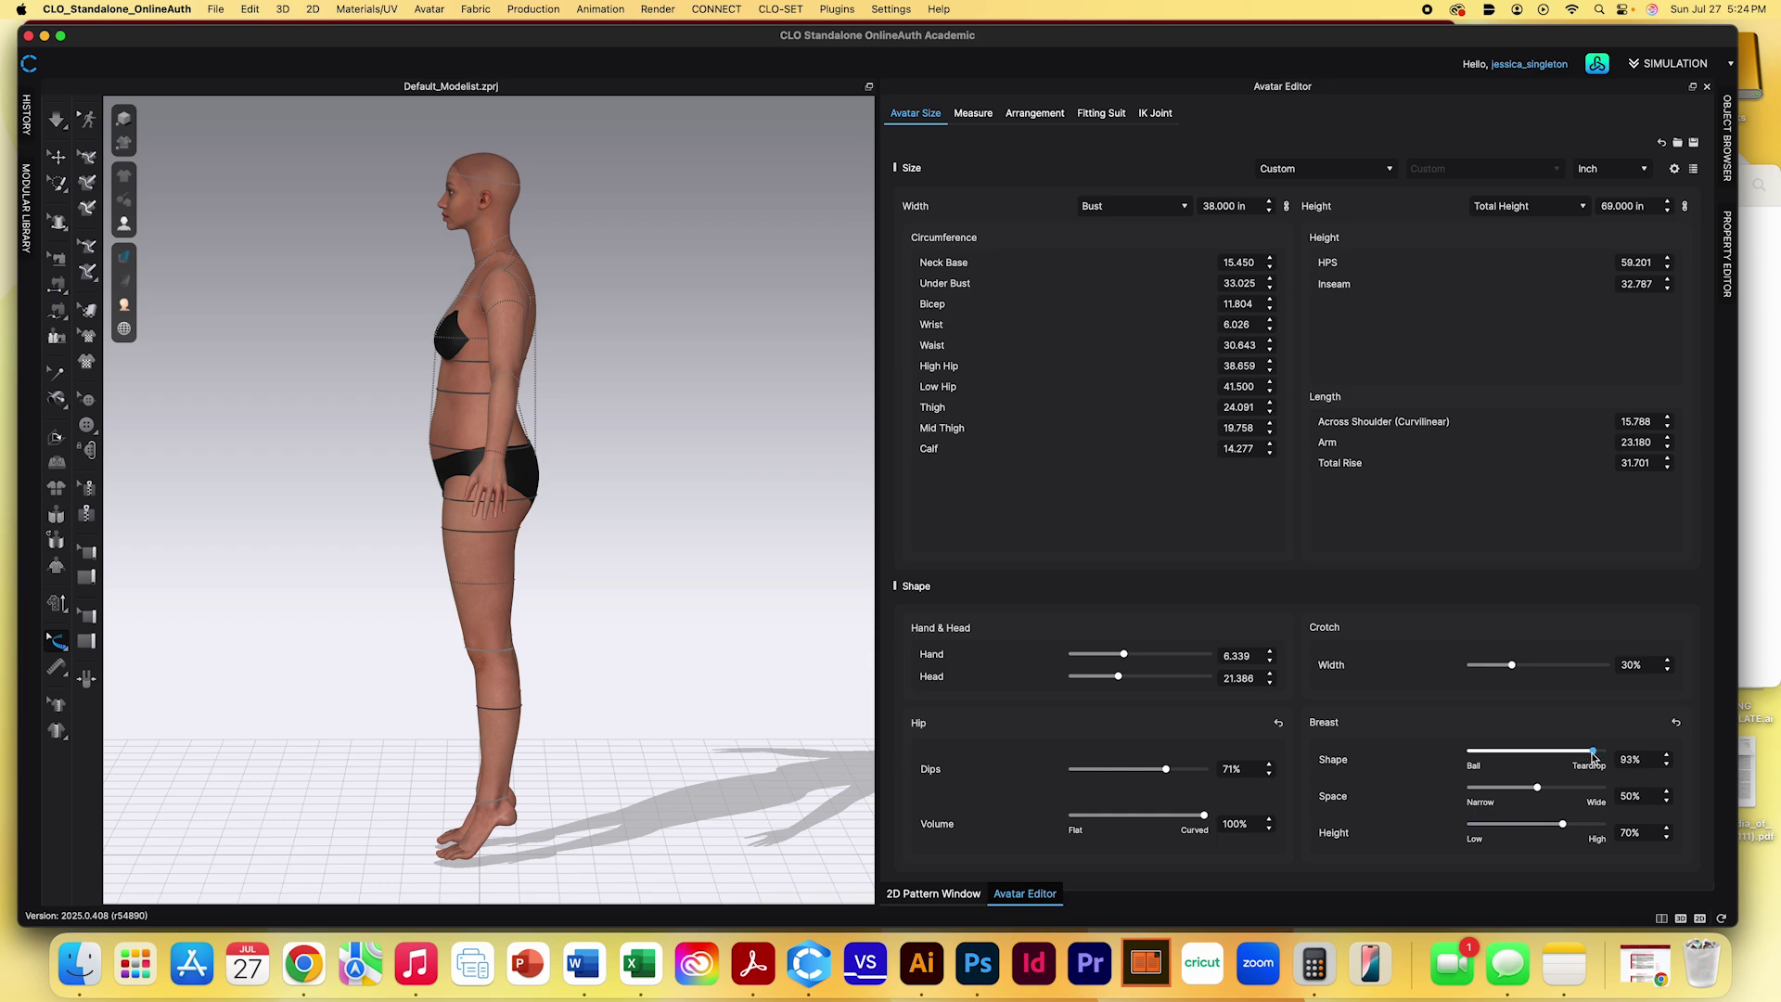
click(1537, 789)
click(1563, 824)
drag(1566, 826, 1607, 795)
click(1538, 788)
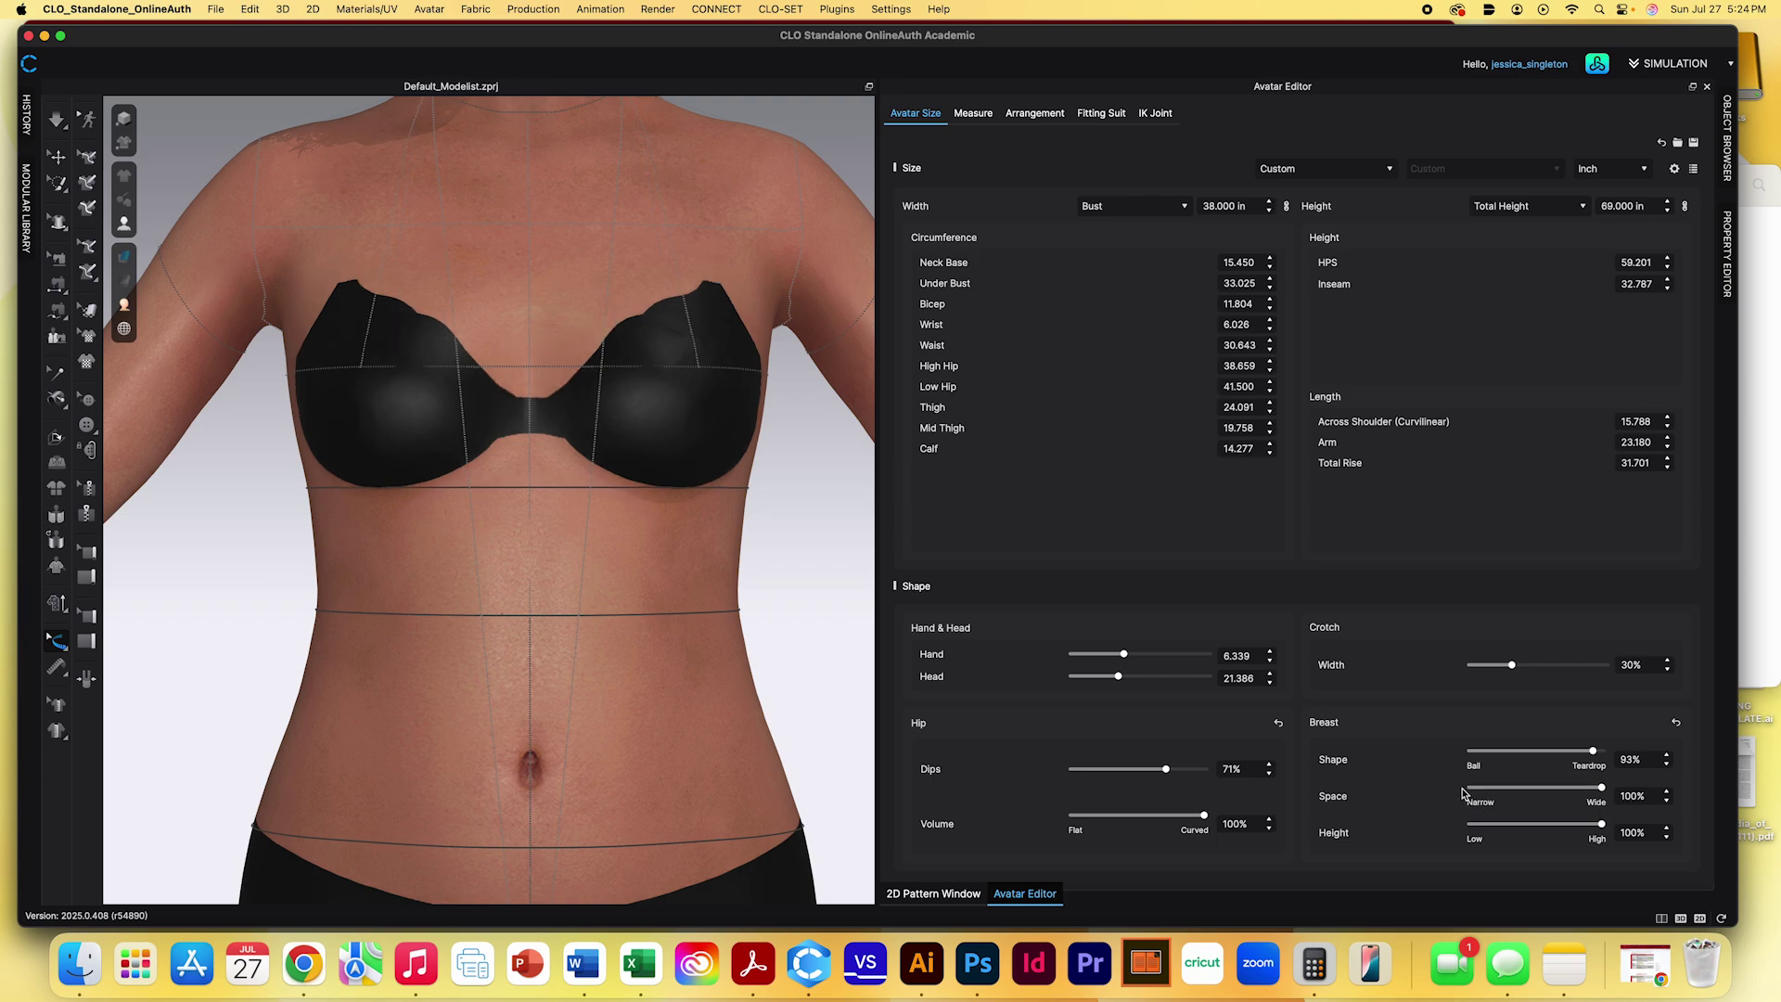
click(1600, 787)
drag(1564, 793, 1456, 797)
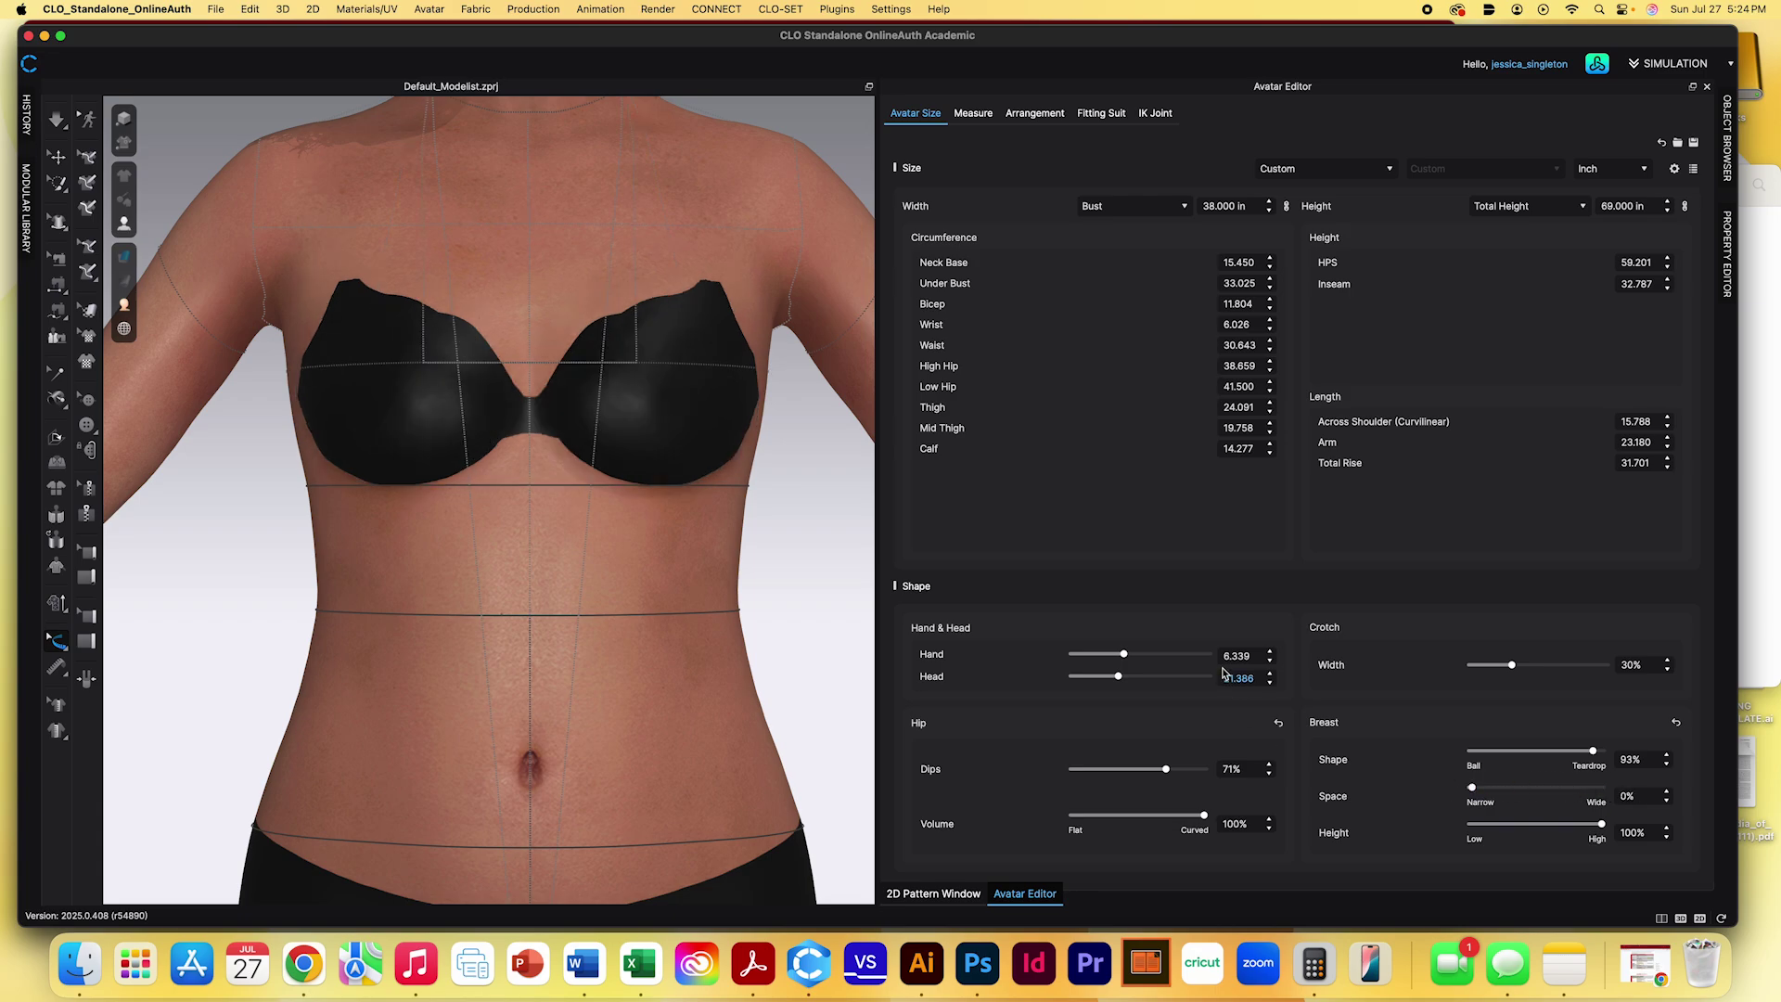
Make Under Bust drive the Width, then enable Cup Size in the measurement settings
click(1173, 214)
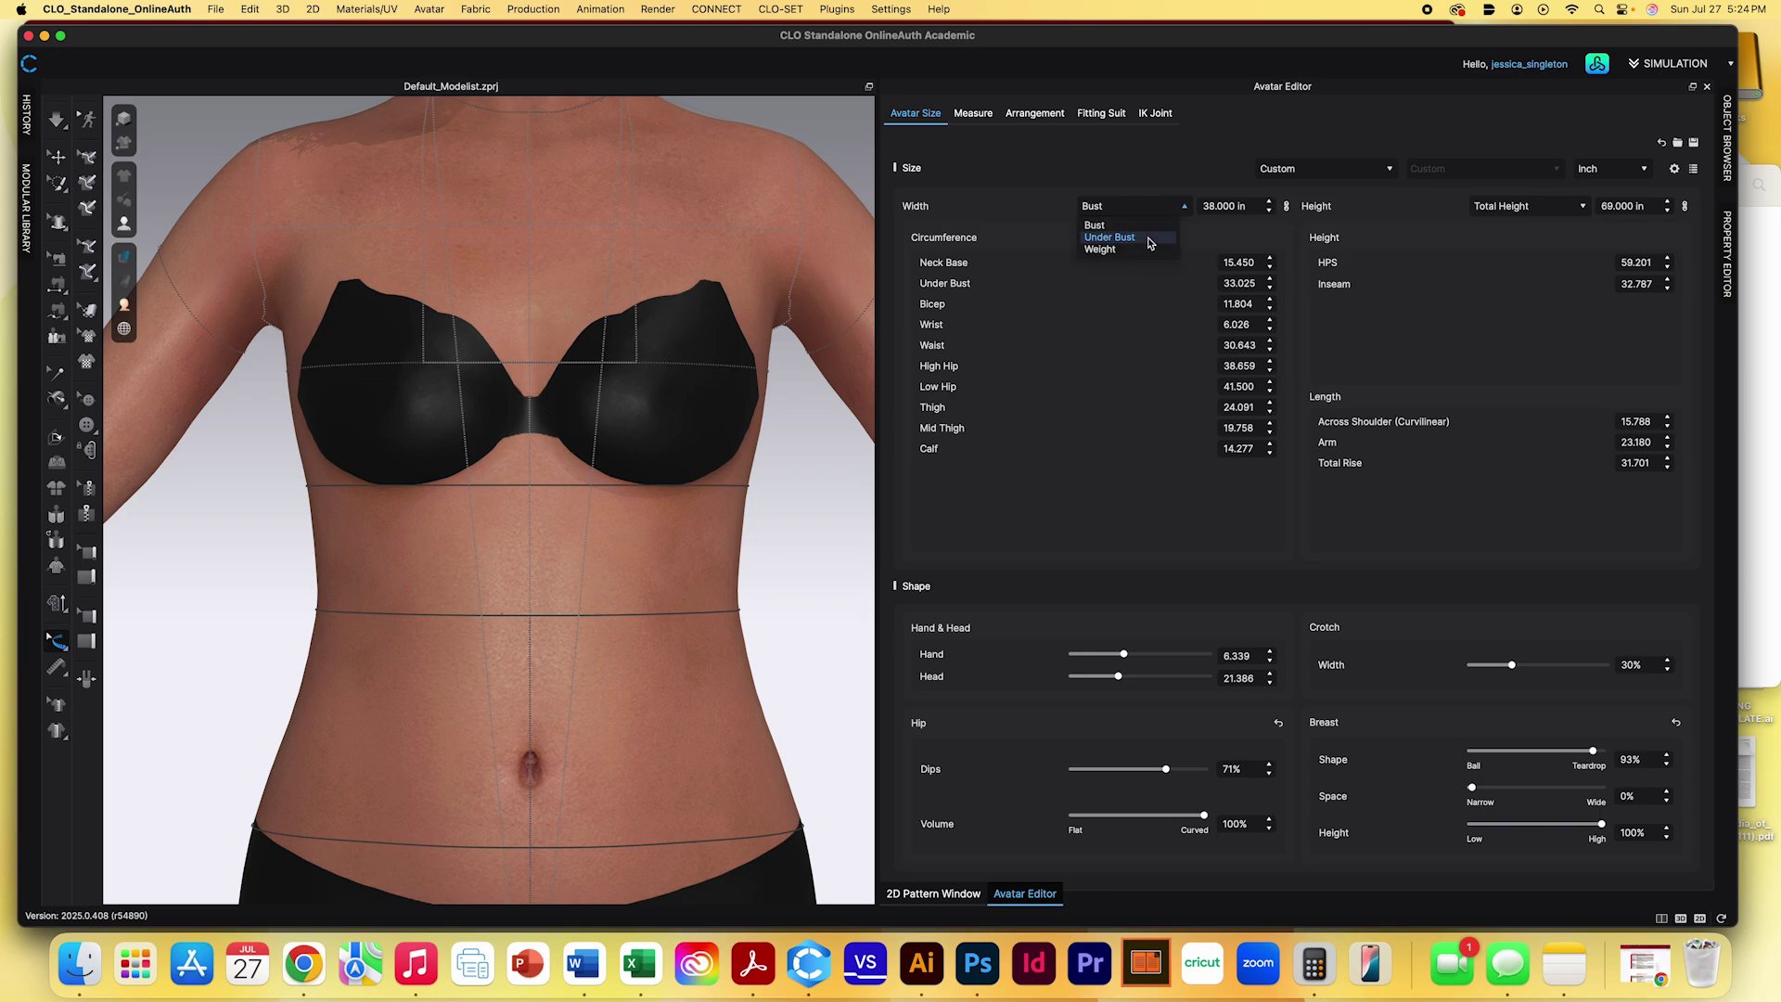
click(1150, 239)
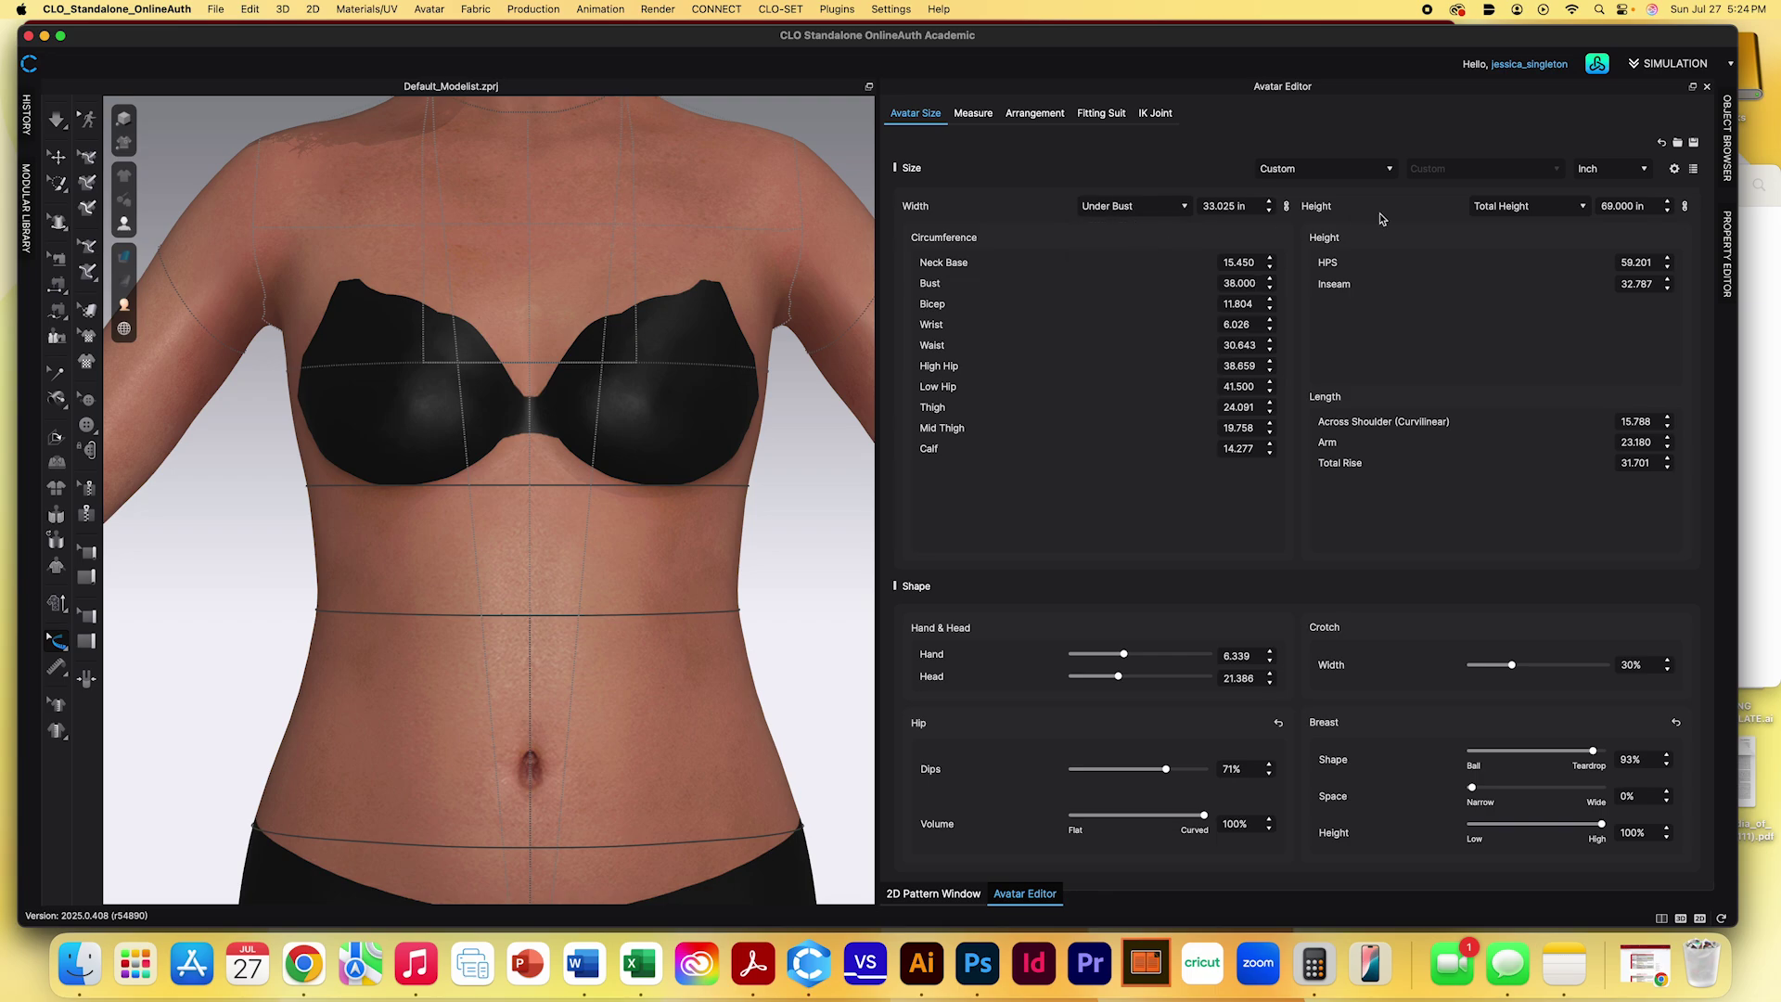
click(1674, 171)
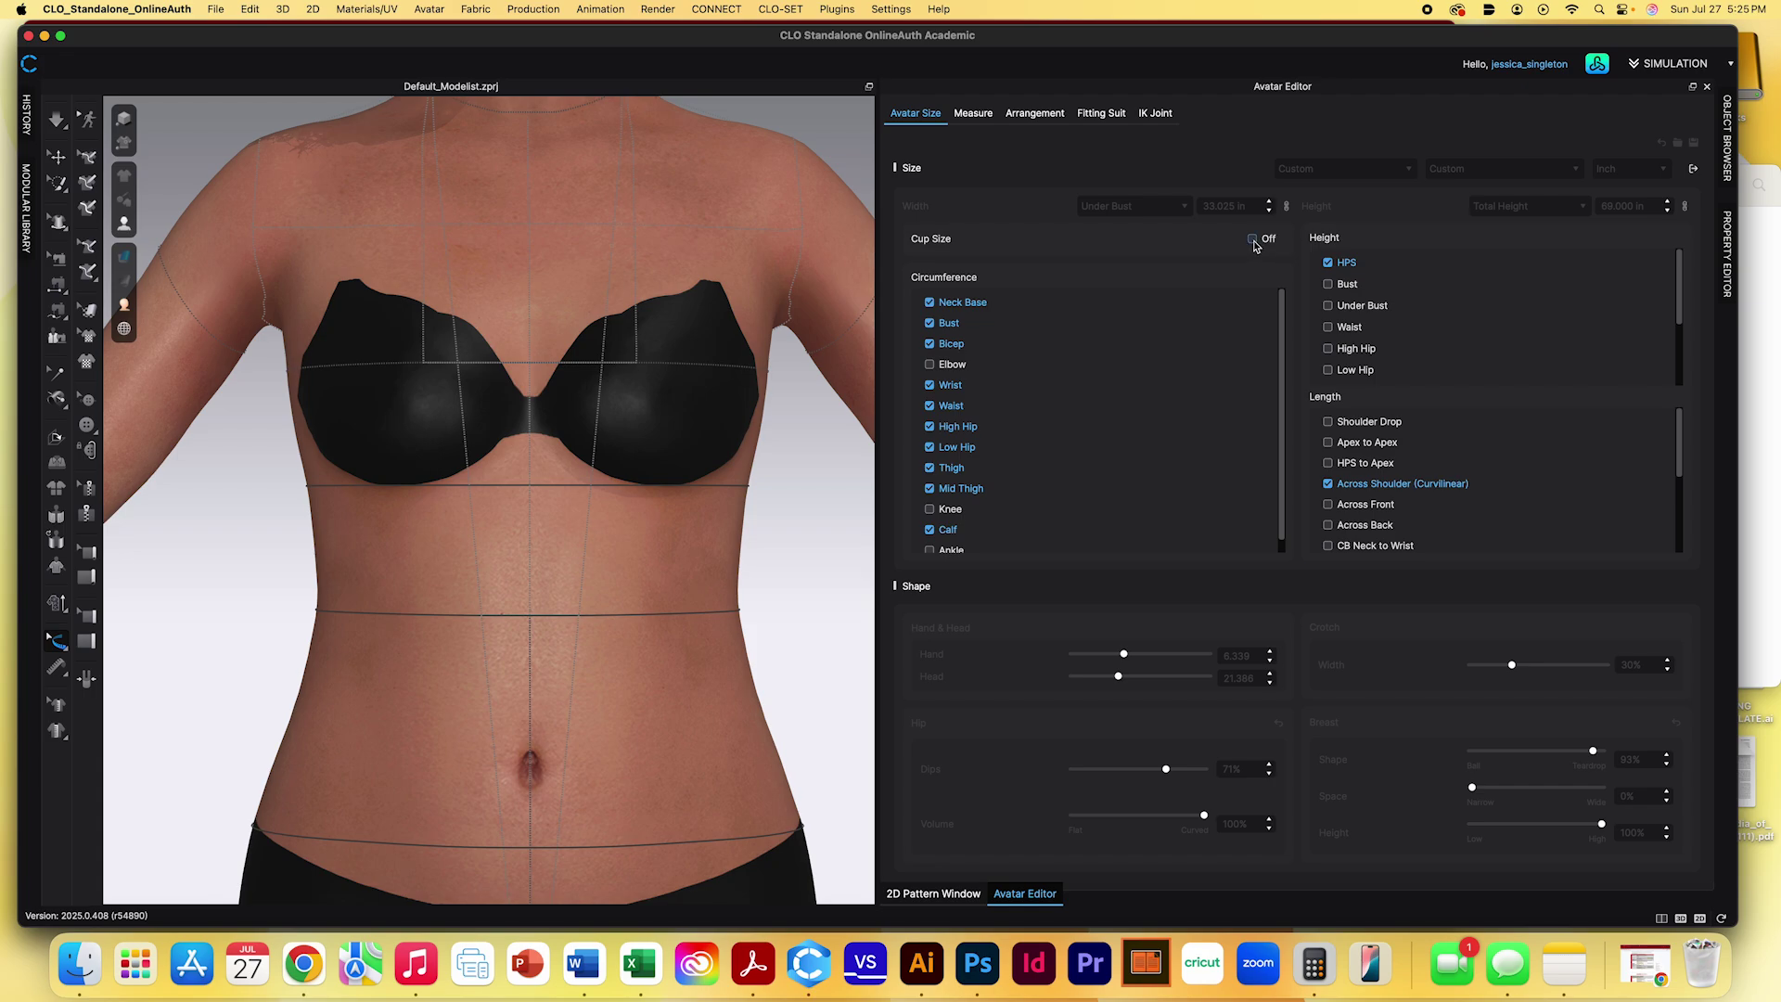
click(1253, 240)
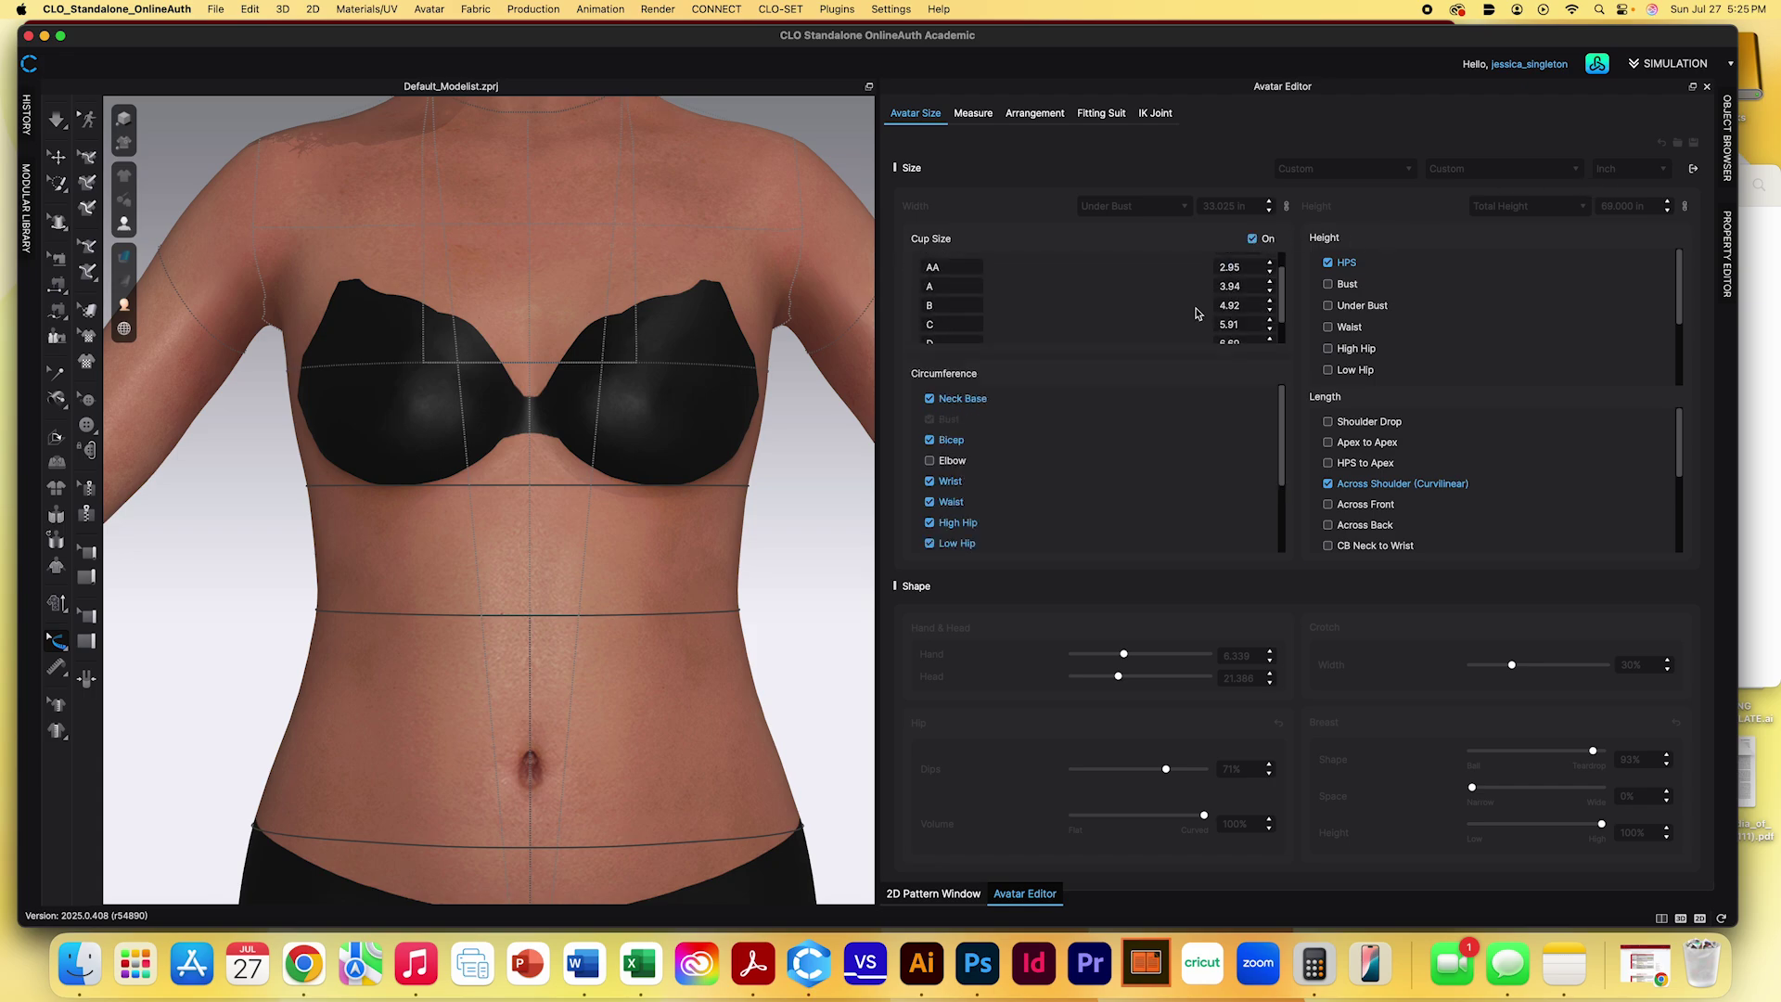
scroll(1195, 313, down, 2)
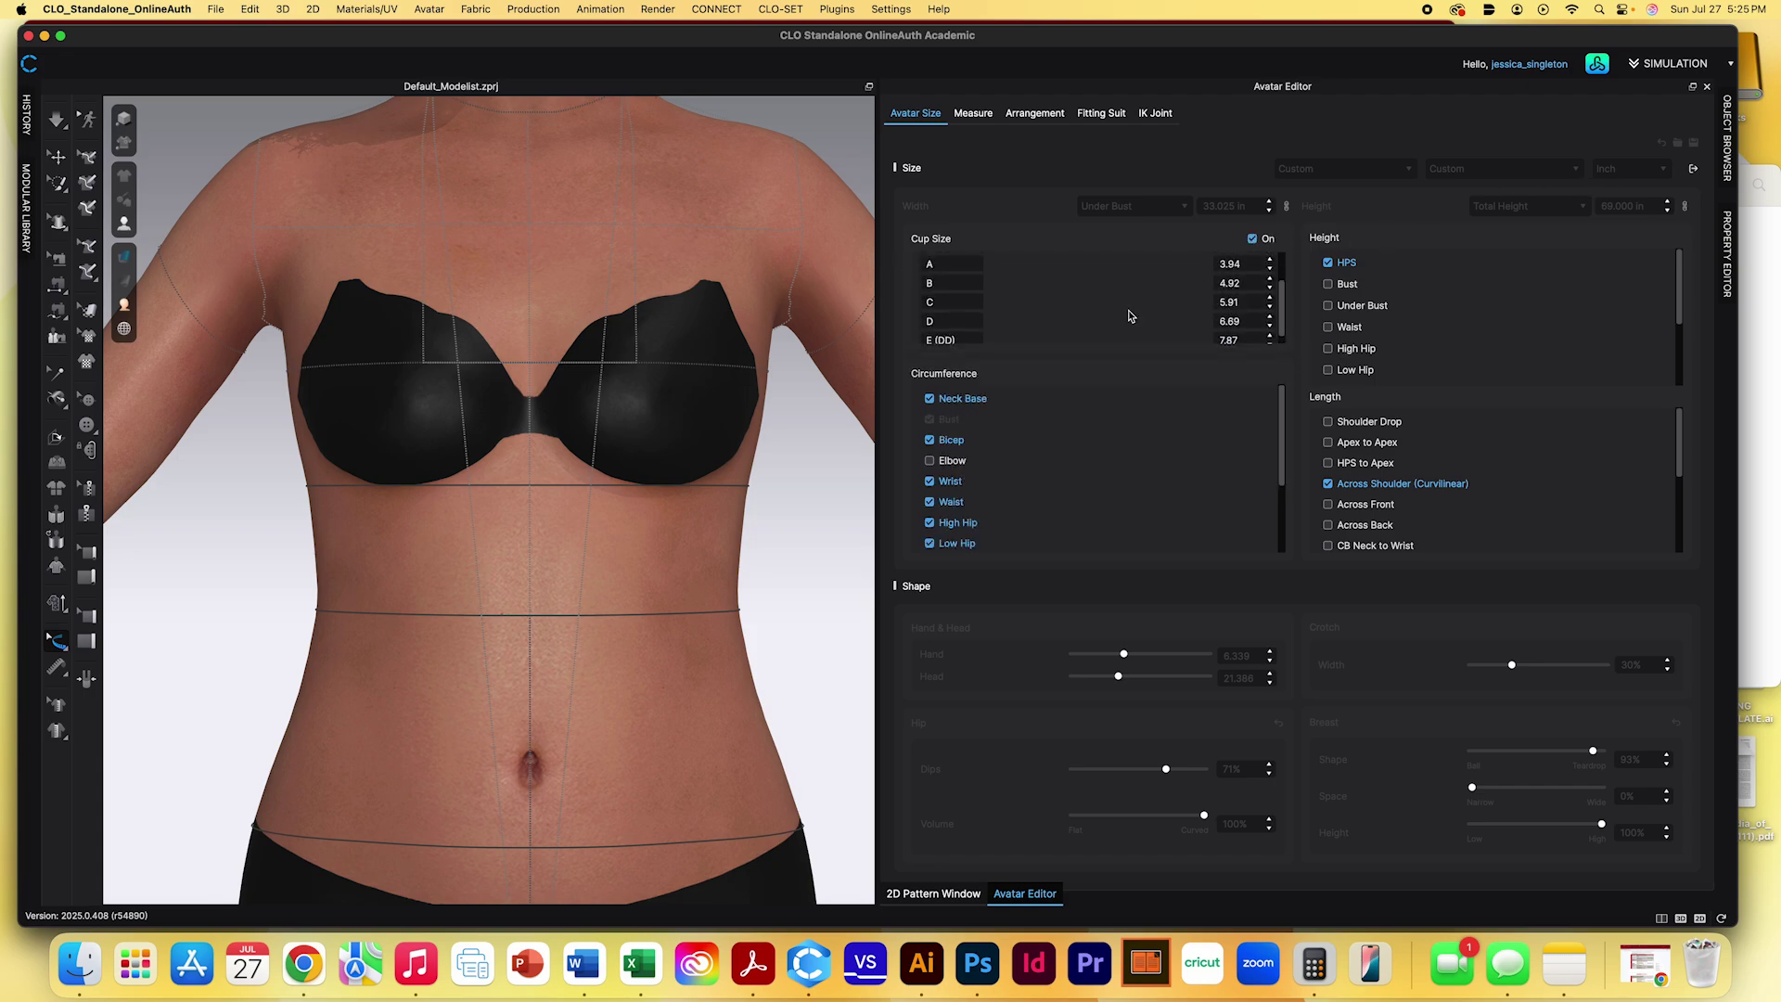
scroll(1128, 317, up, 3)
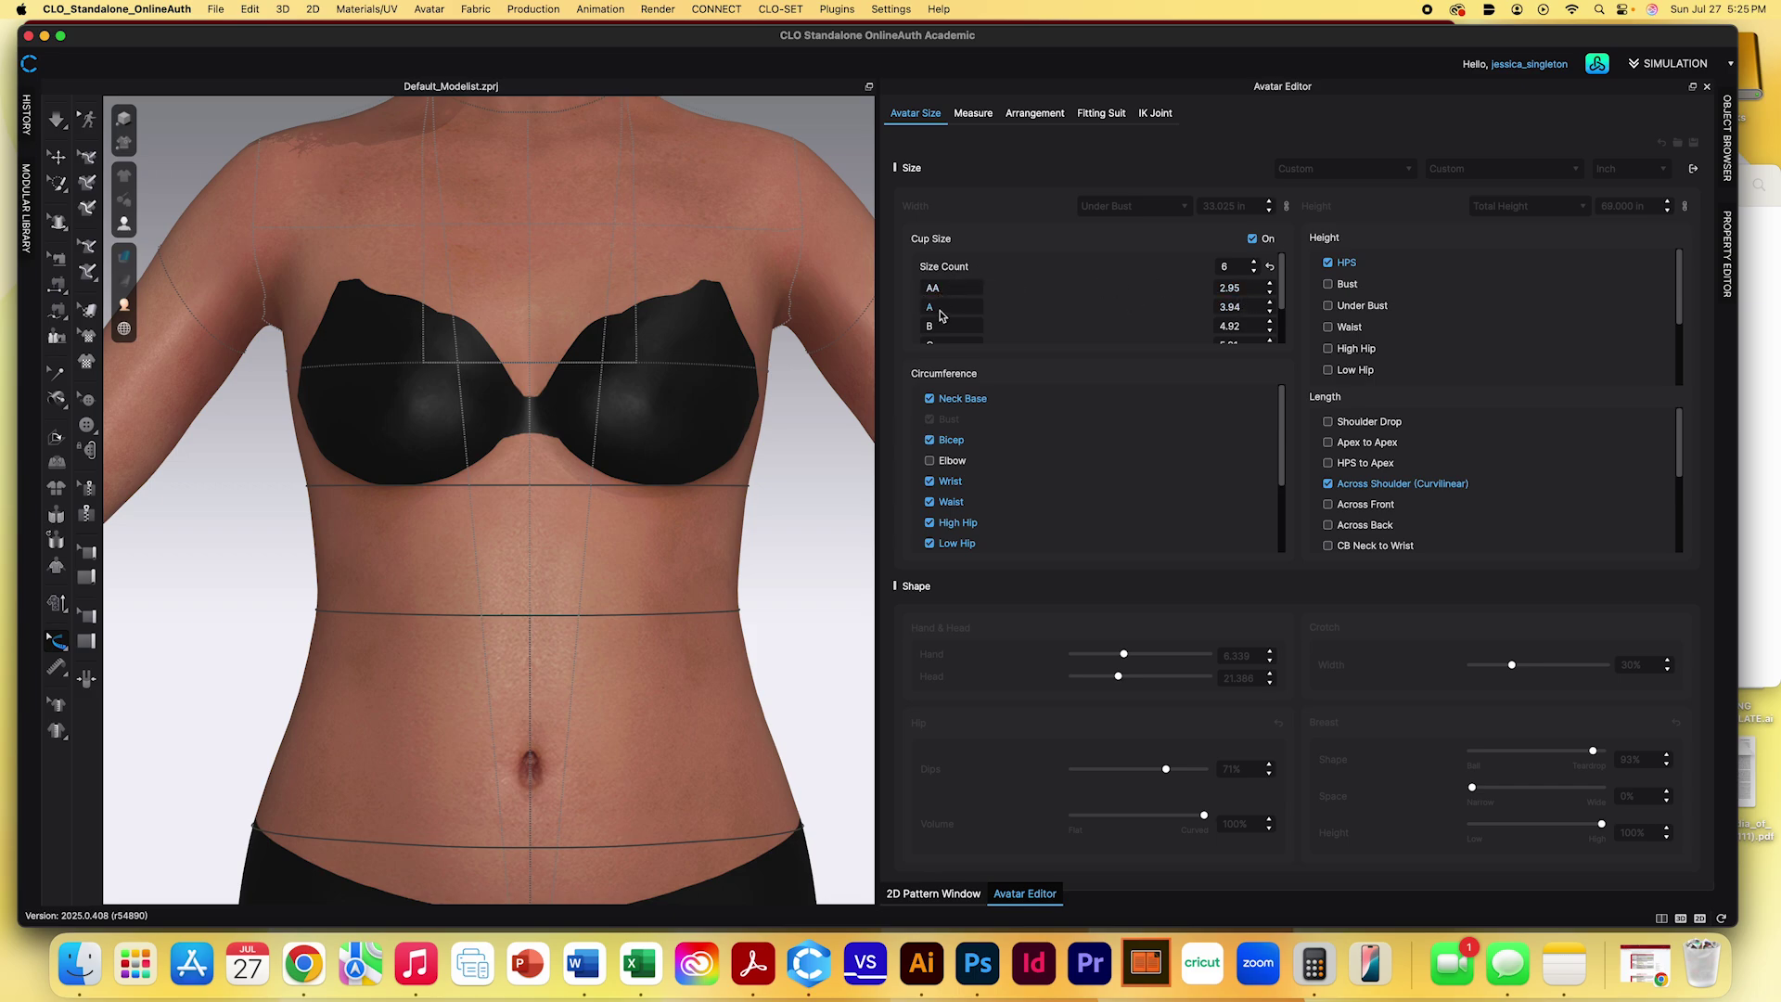
scroll(1001, 326, down, 3)
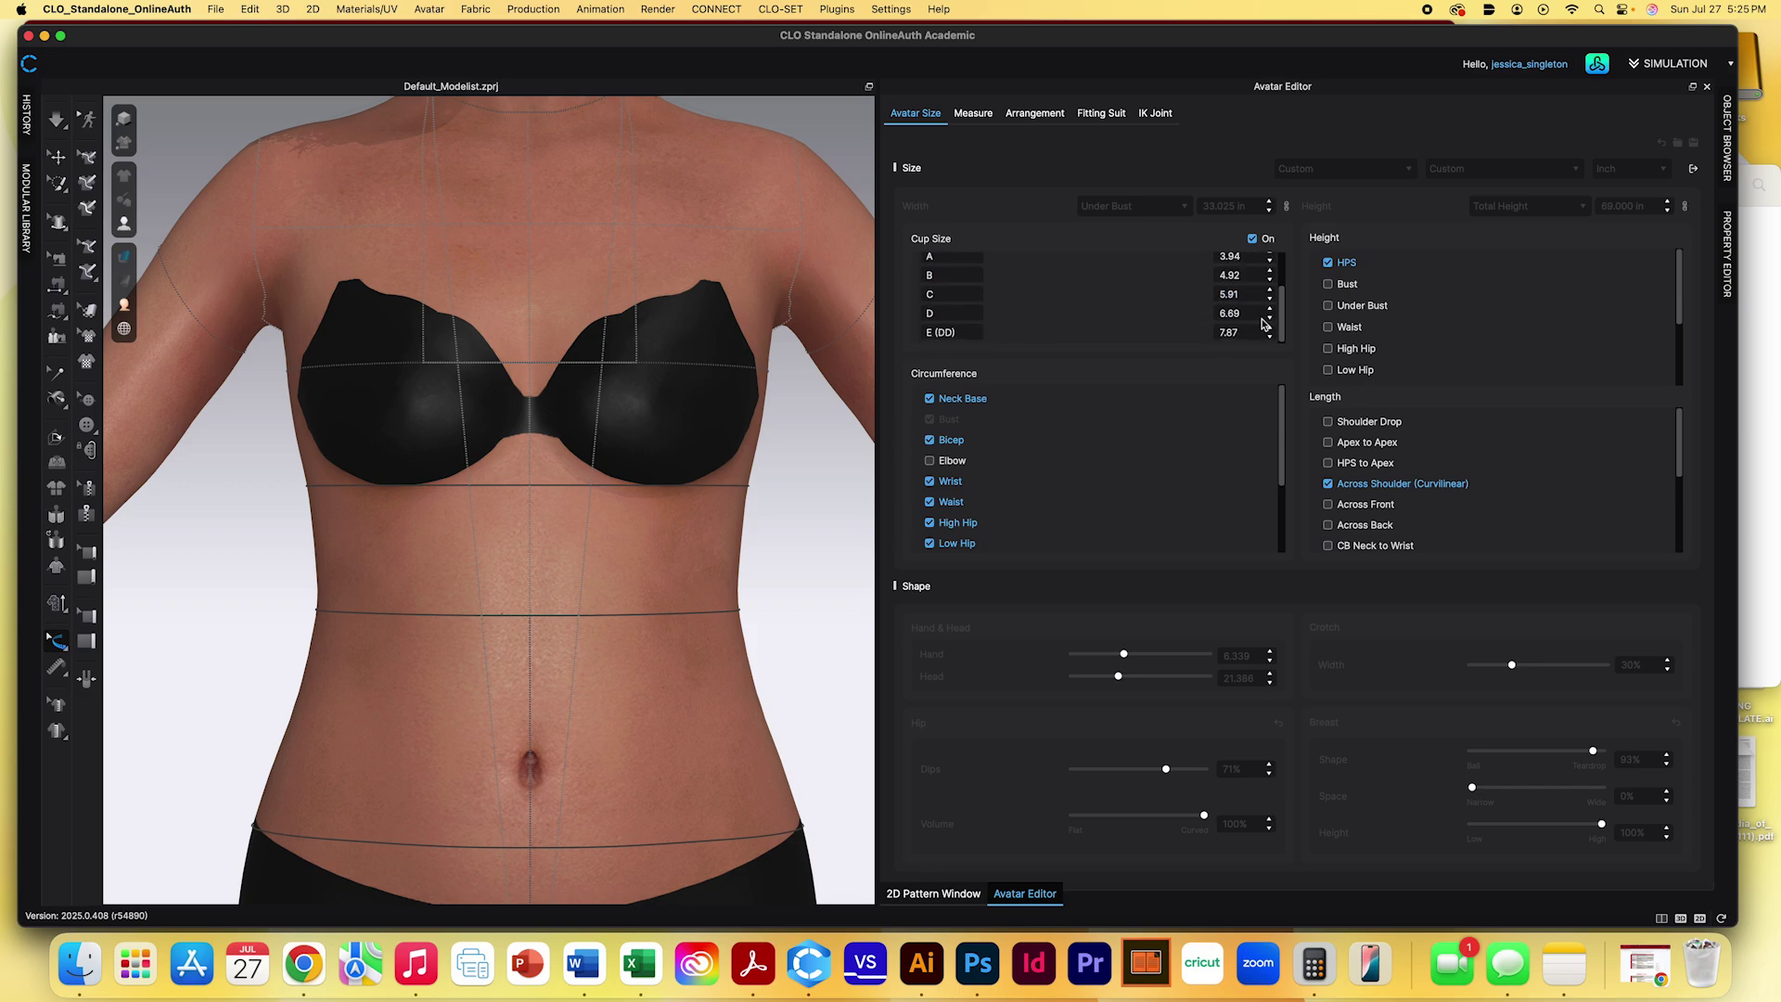
Return to the measurement values and try cup size D, checking the side profile
click(1694, 169)
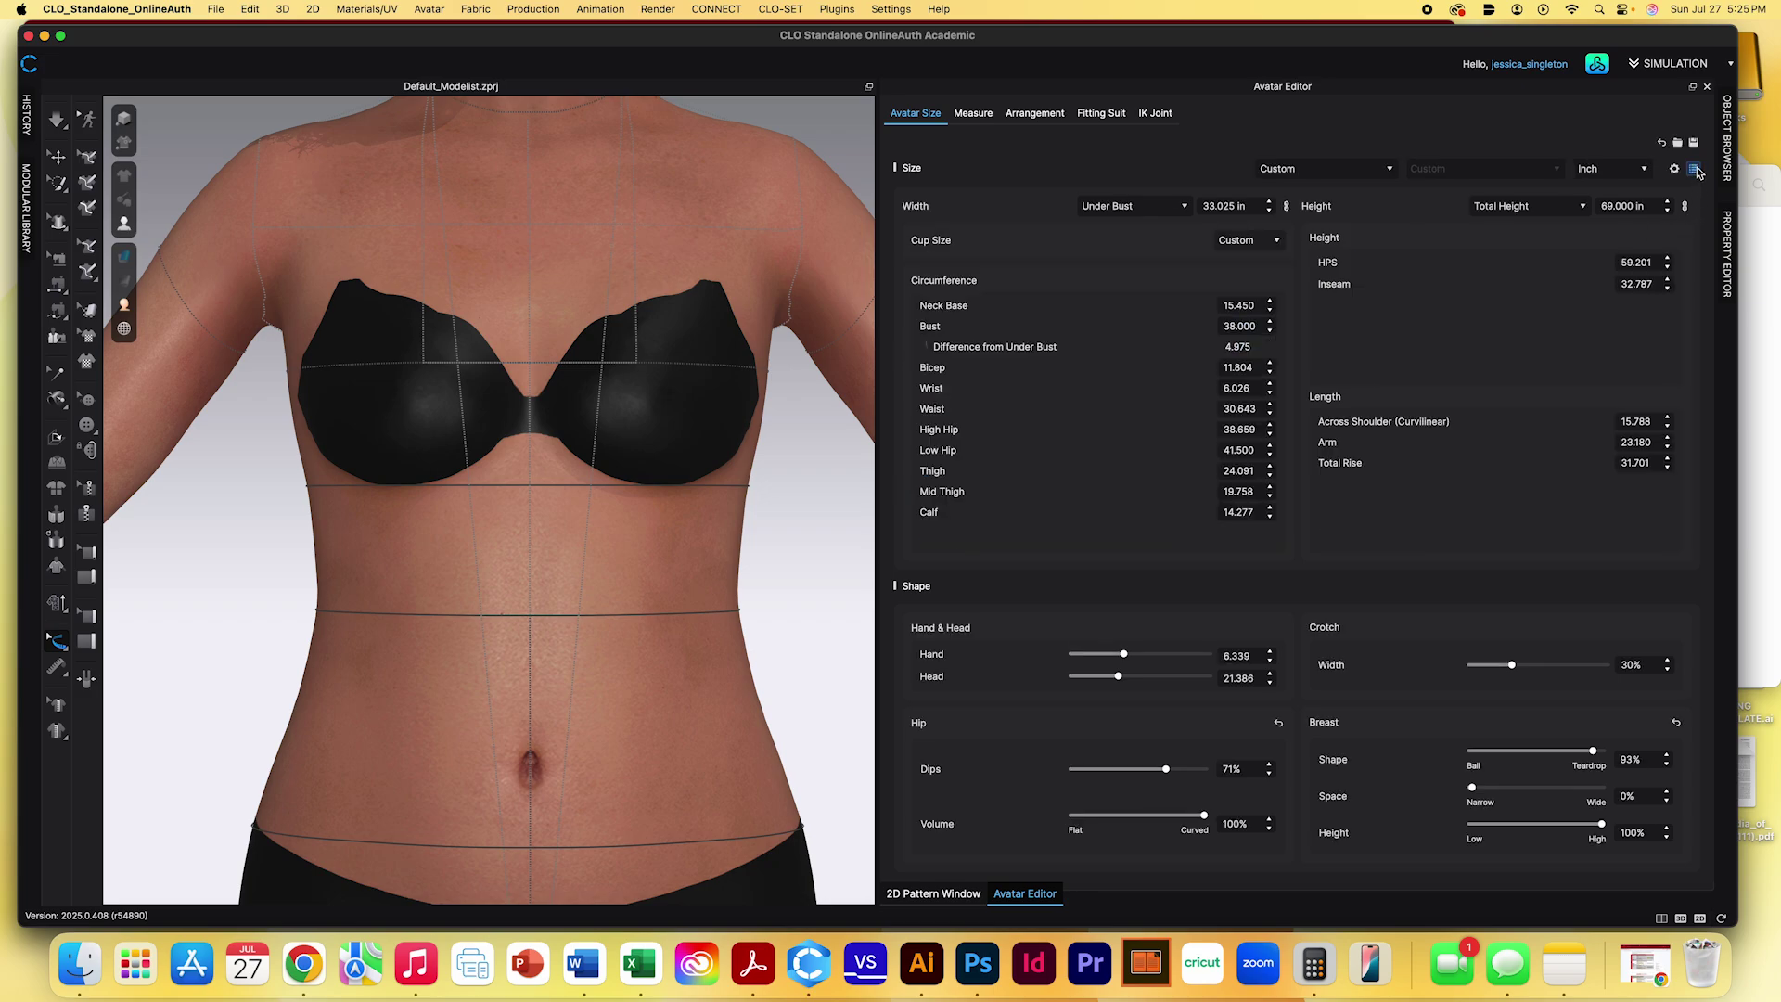
click(1234, 304)
click(1237, 208)
click(1254, 328)
click(1249, 242)
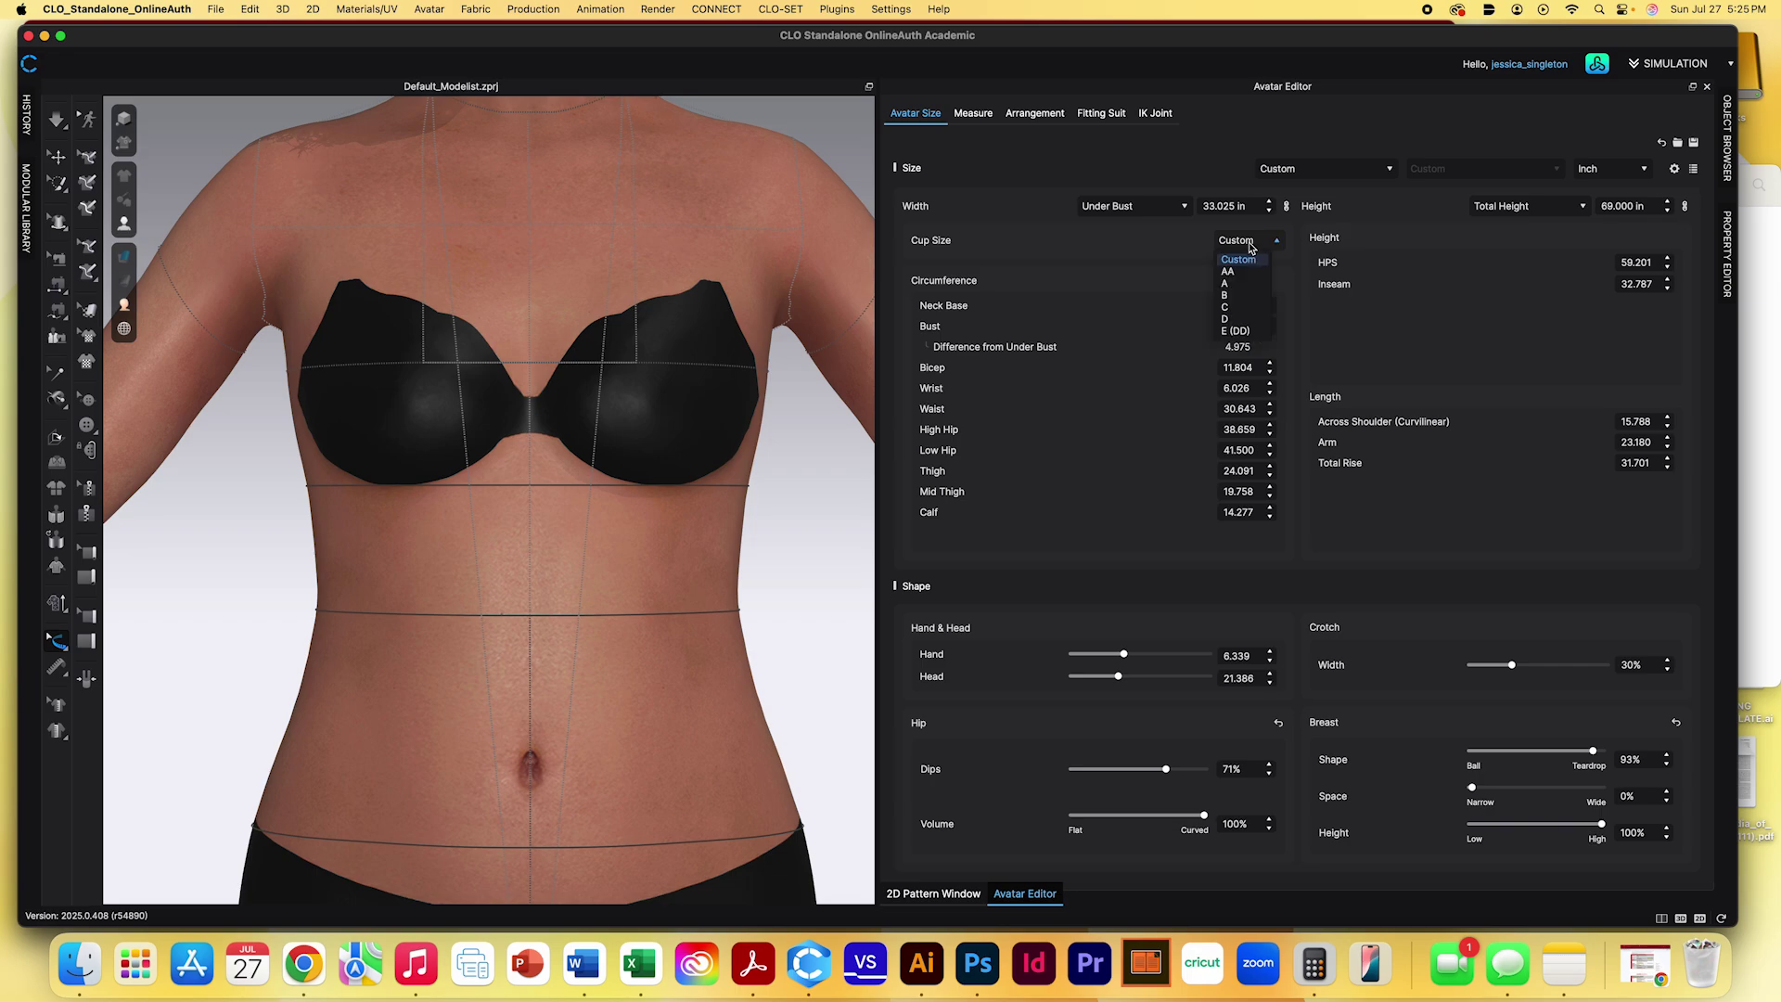
click(1226, 319)
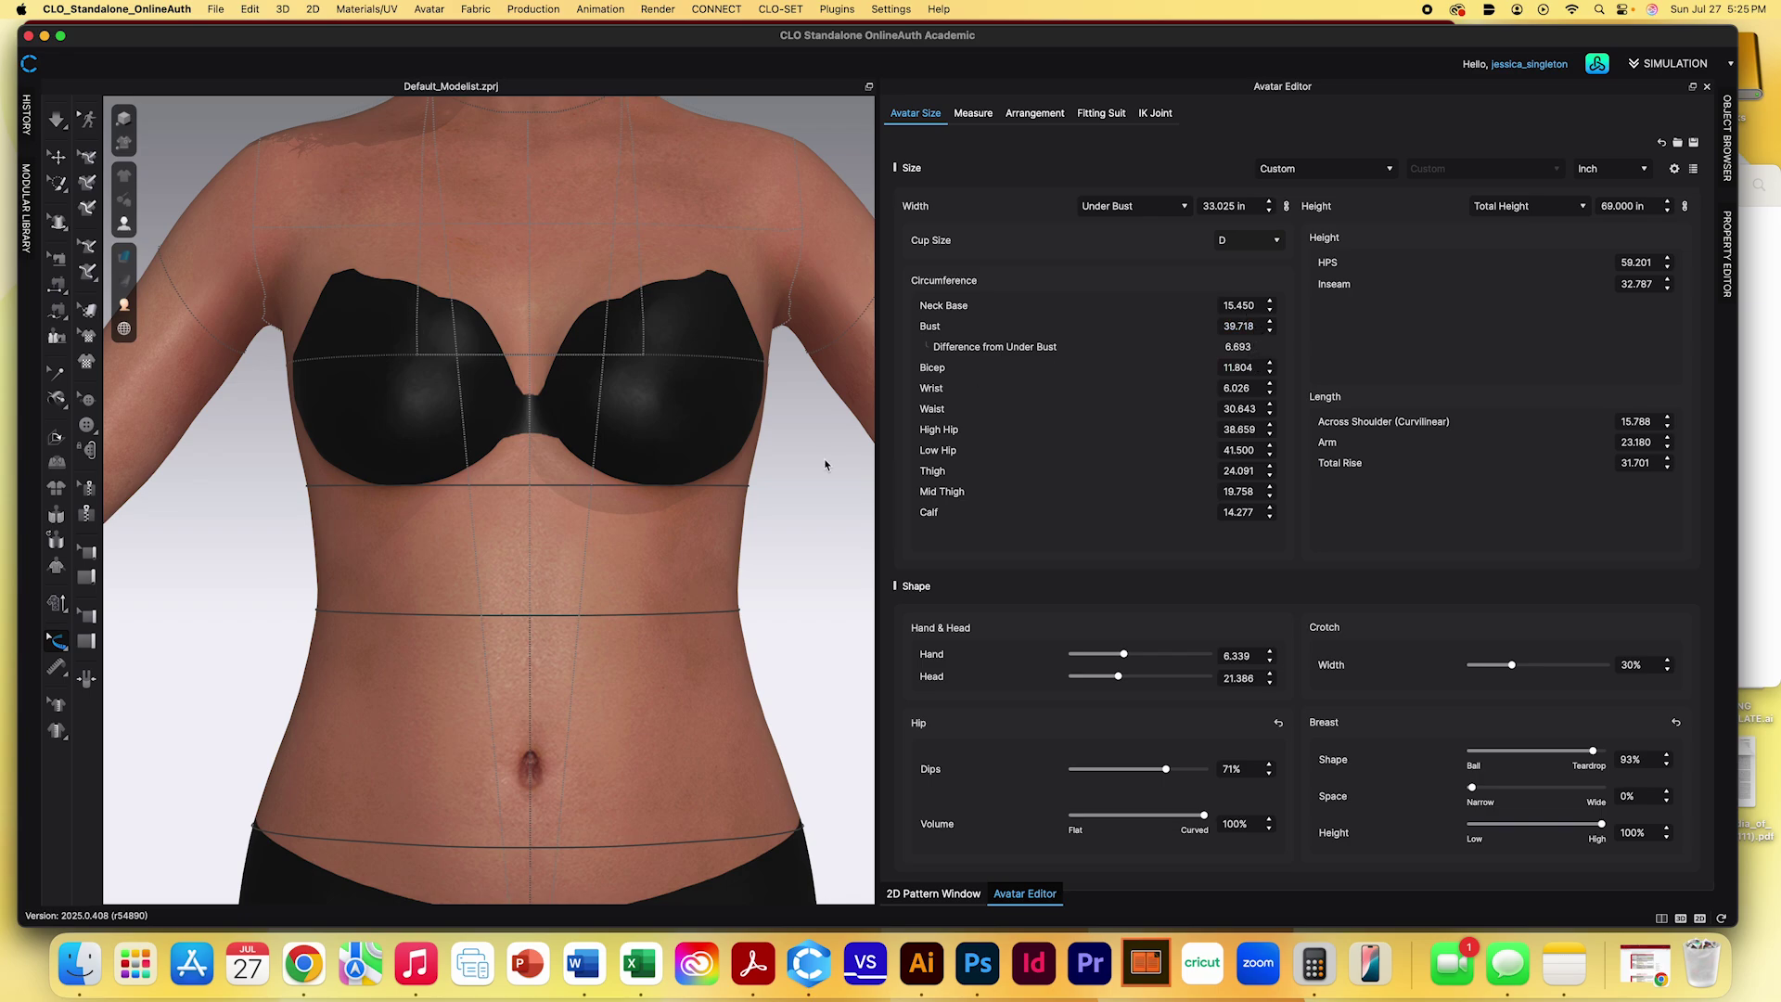
right_drag(805, 436, 709, 438)
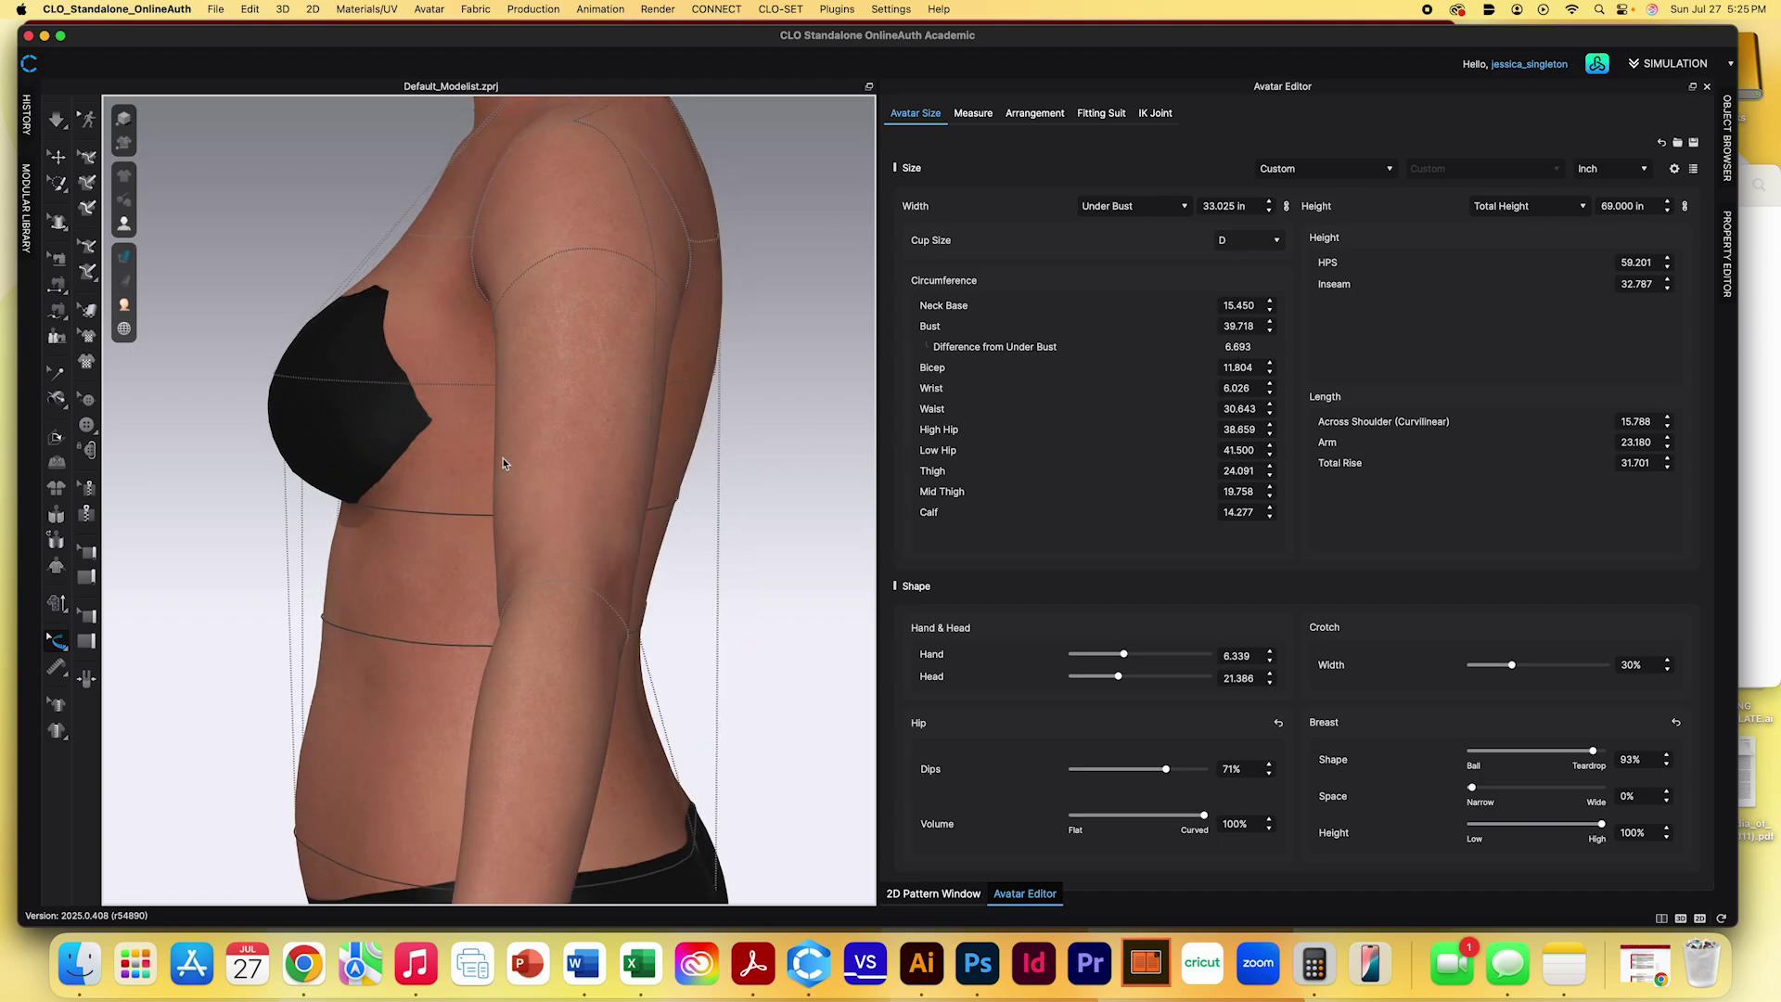
right_drag(502, 463, 676, 458)
key(4)
Change the cup size to A, giving a 36.962-inch bust
click(1260, 241)
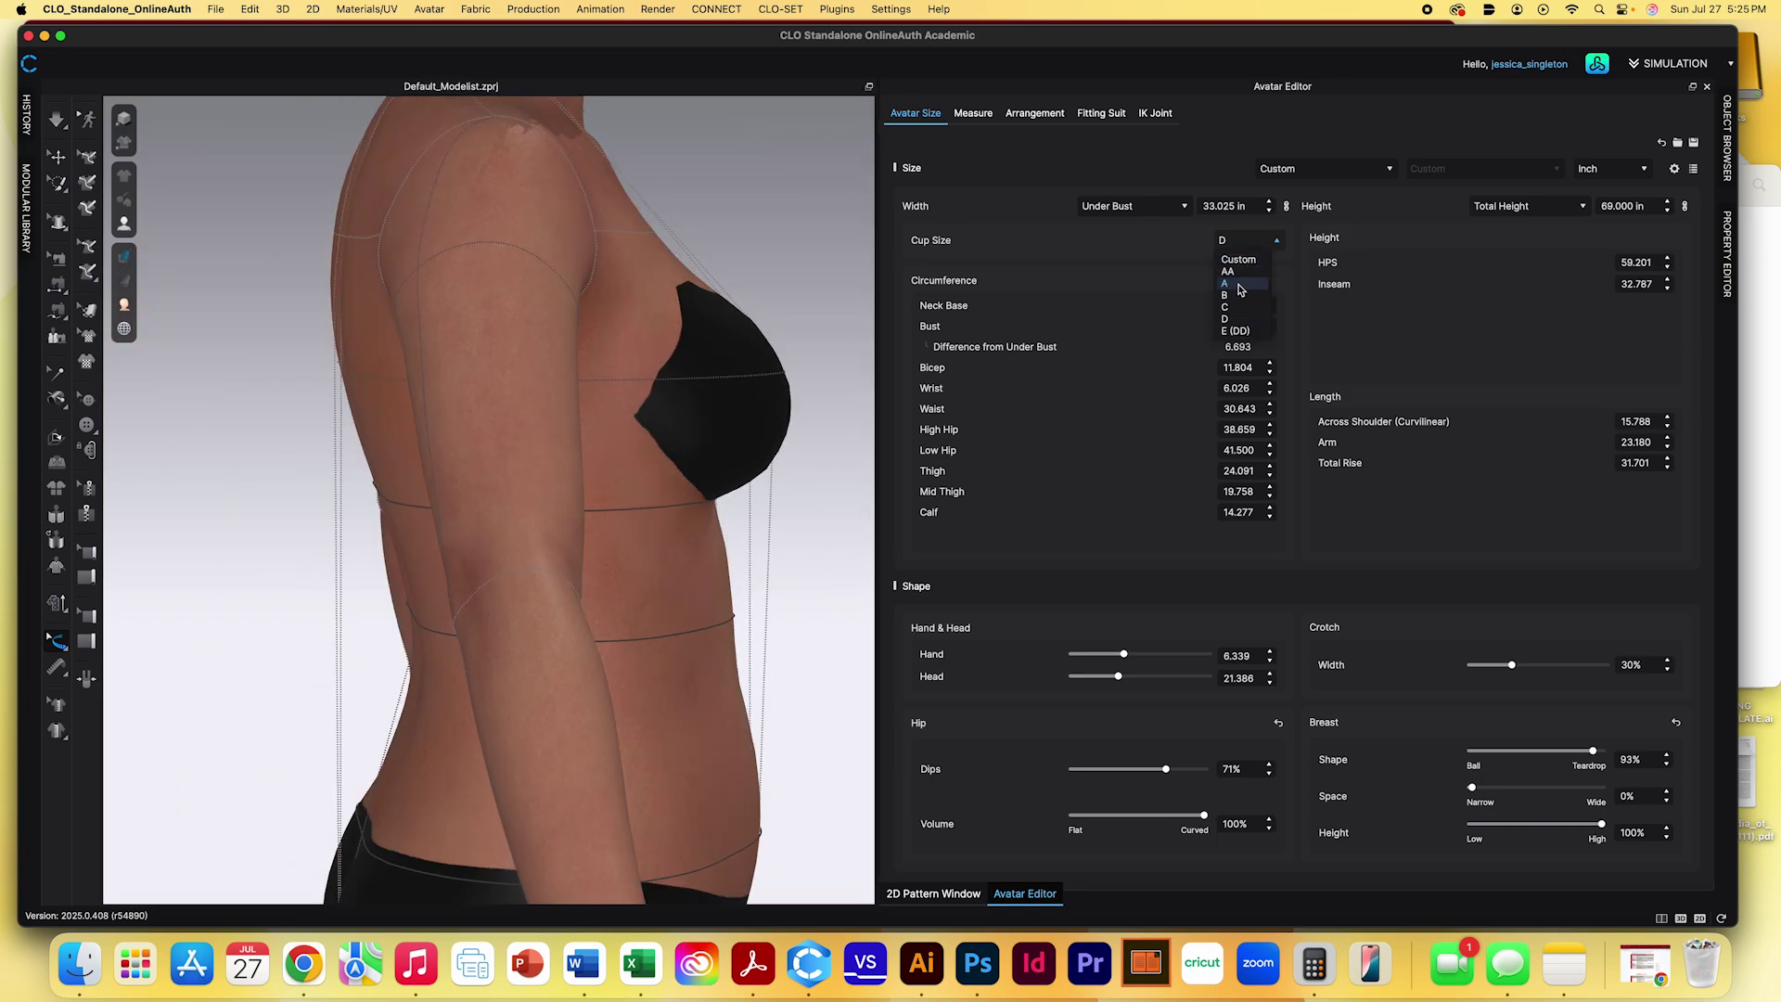
click(1240, 283)
key(2)
scroll(598, 450, down, 5)
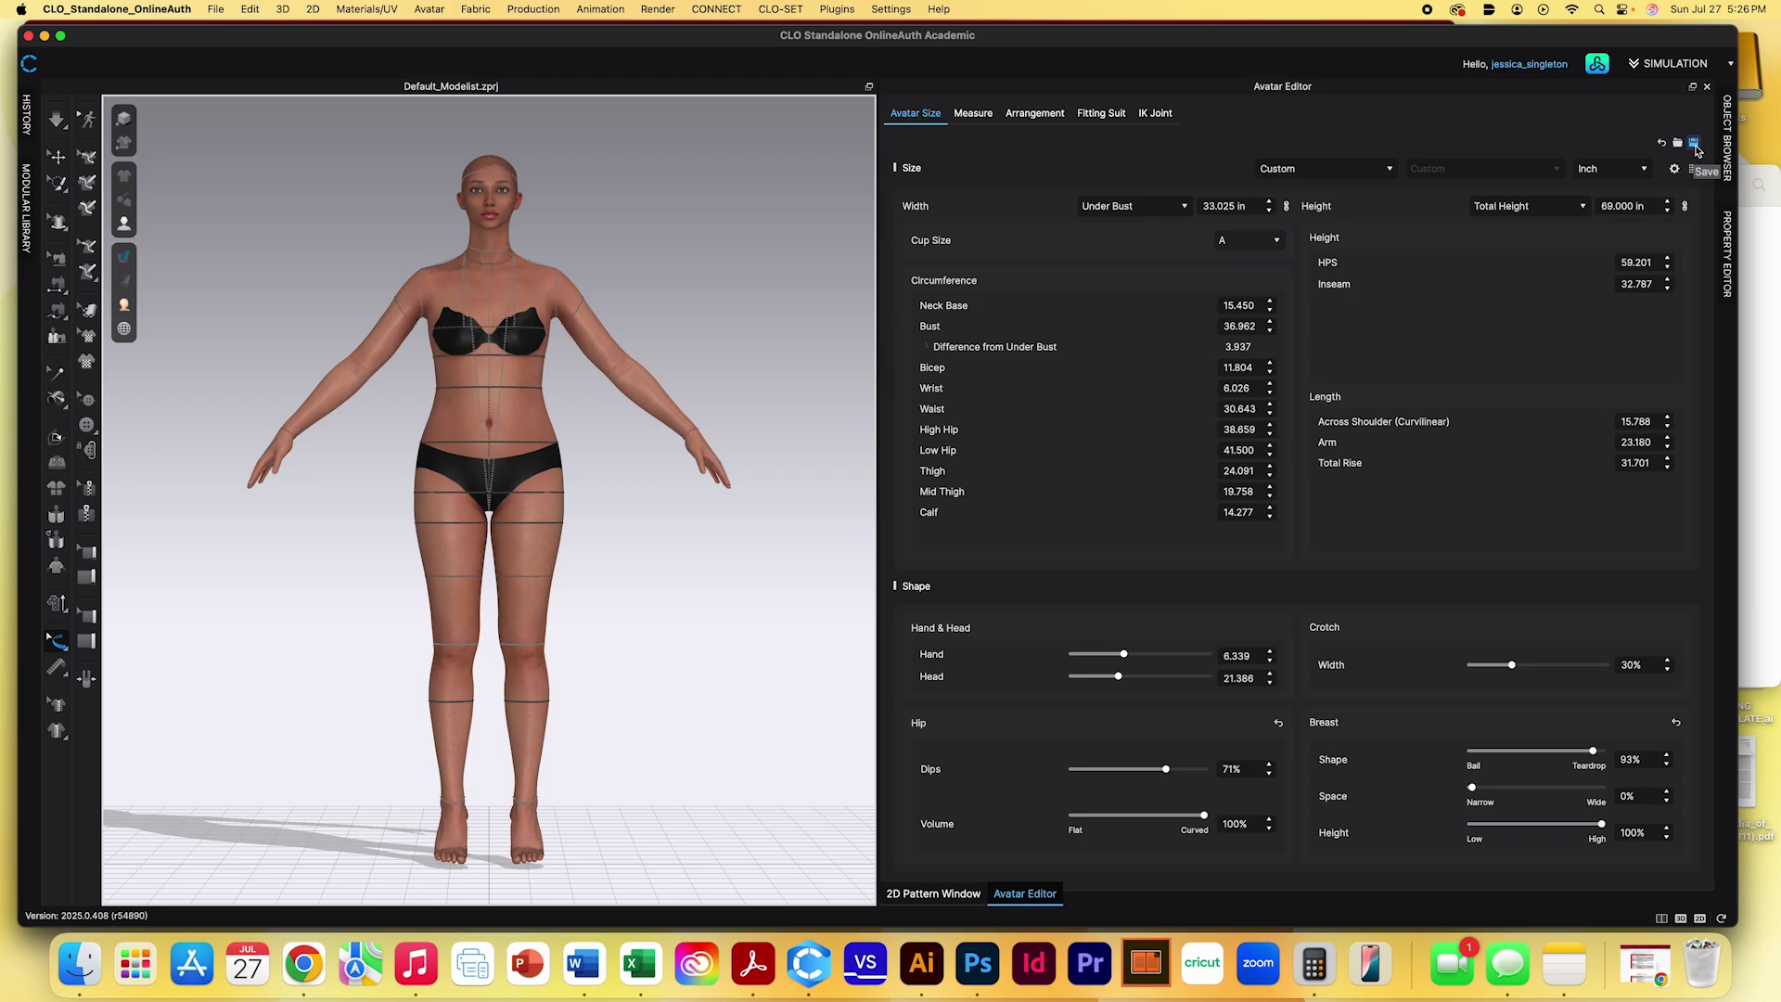
Save the avatar size as Custom_Custom.avs in the Avatar Size File format
click(1693, 144)
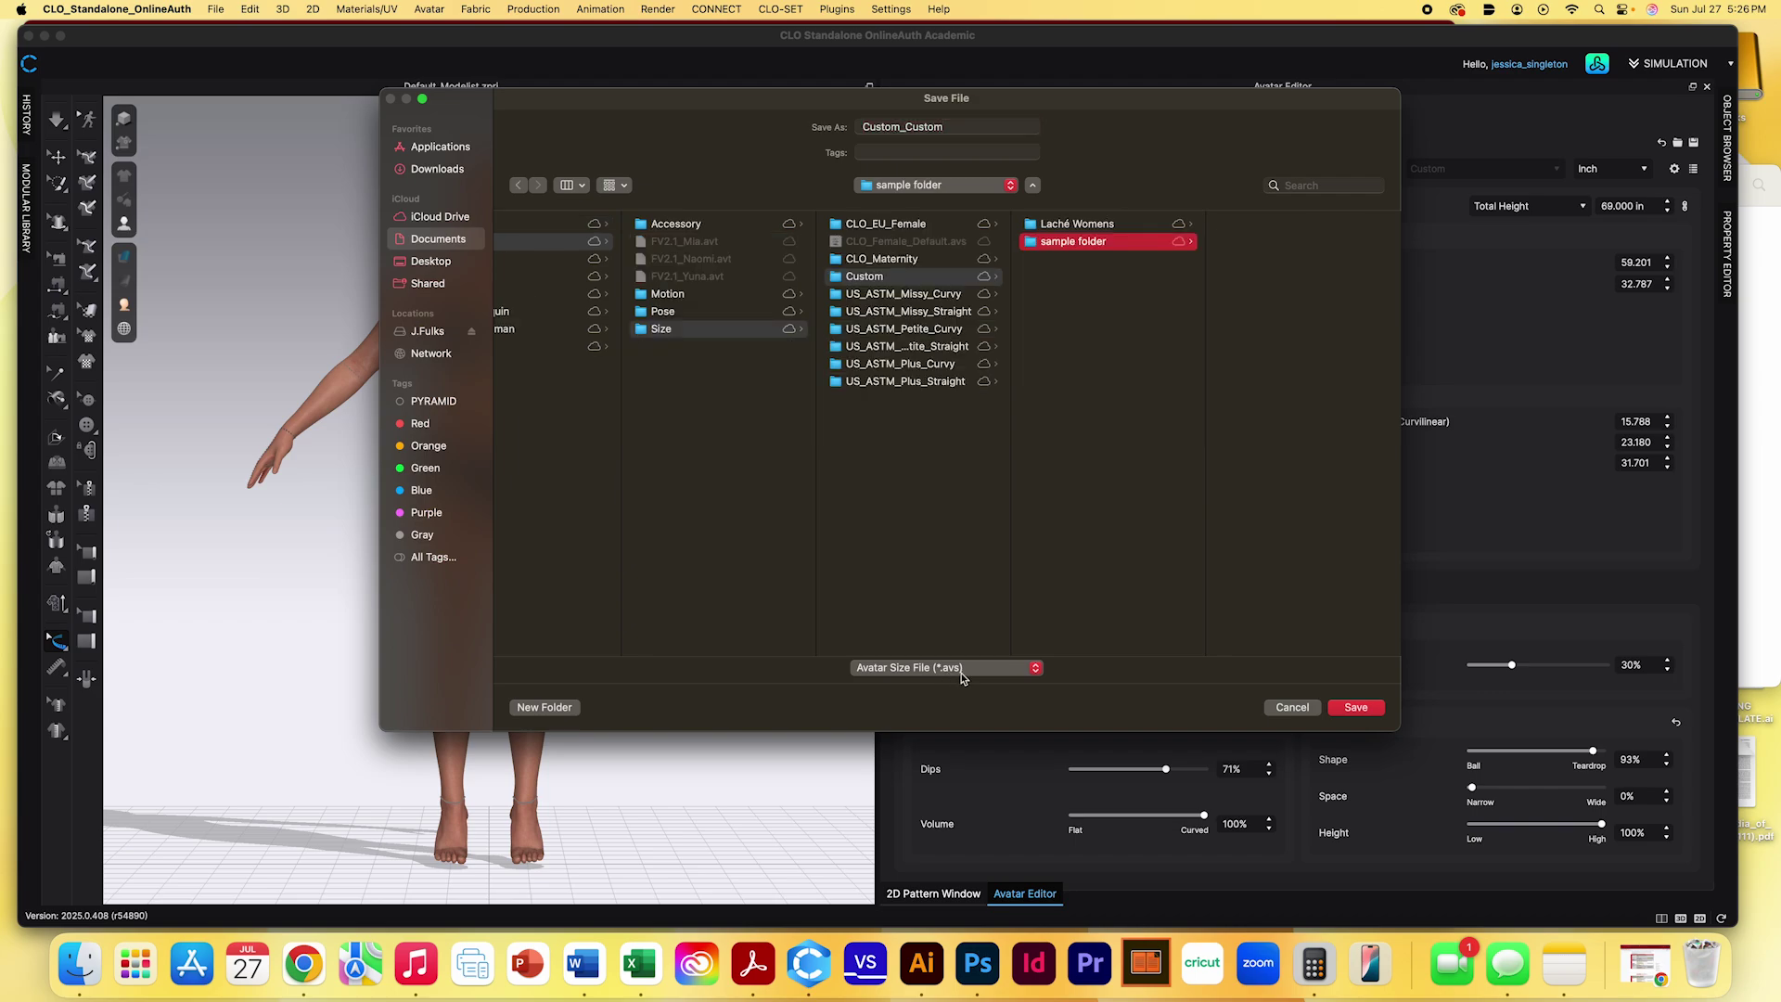
click(955, 671)
click(962, 671)
click(1361, 715)
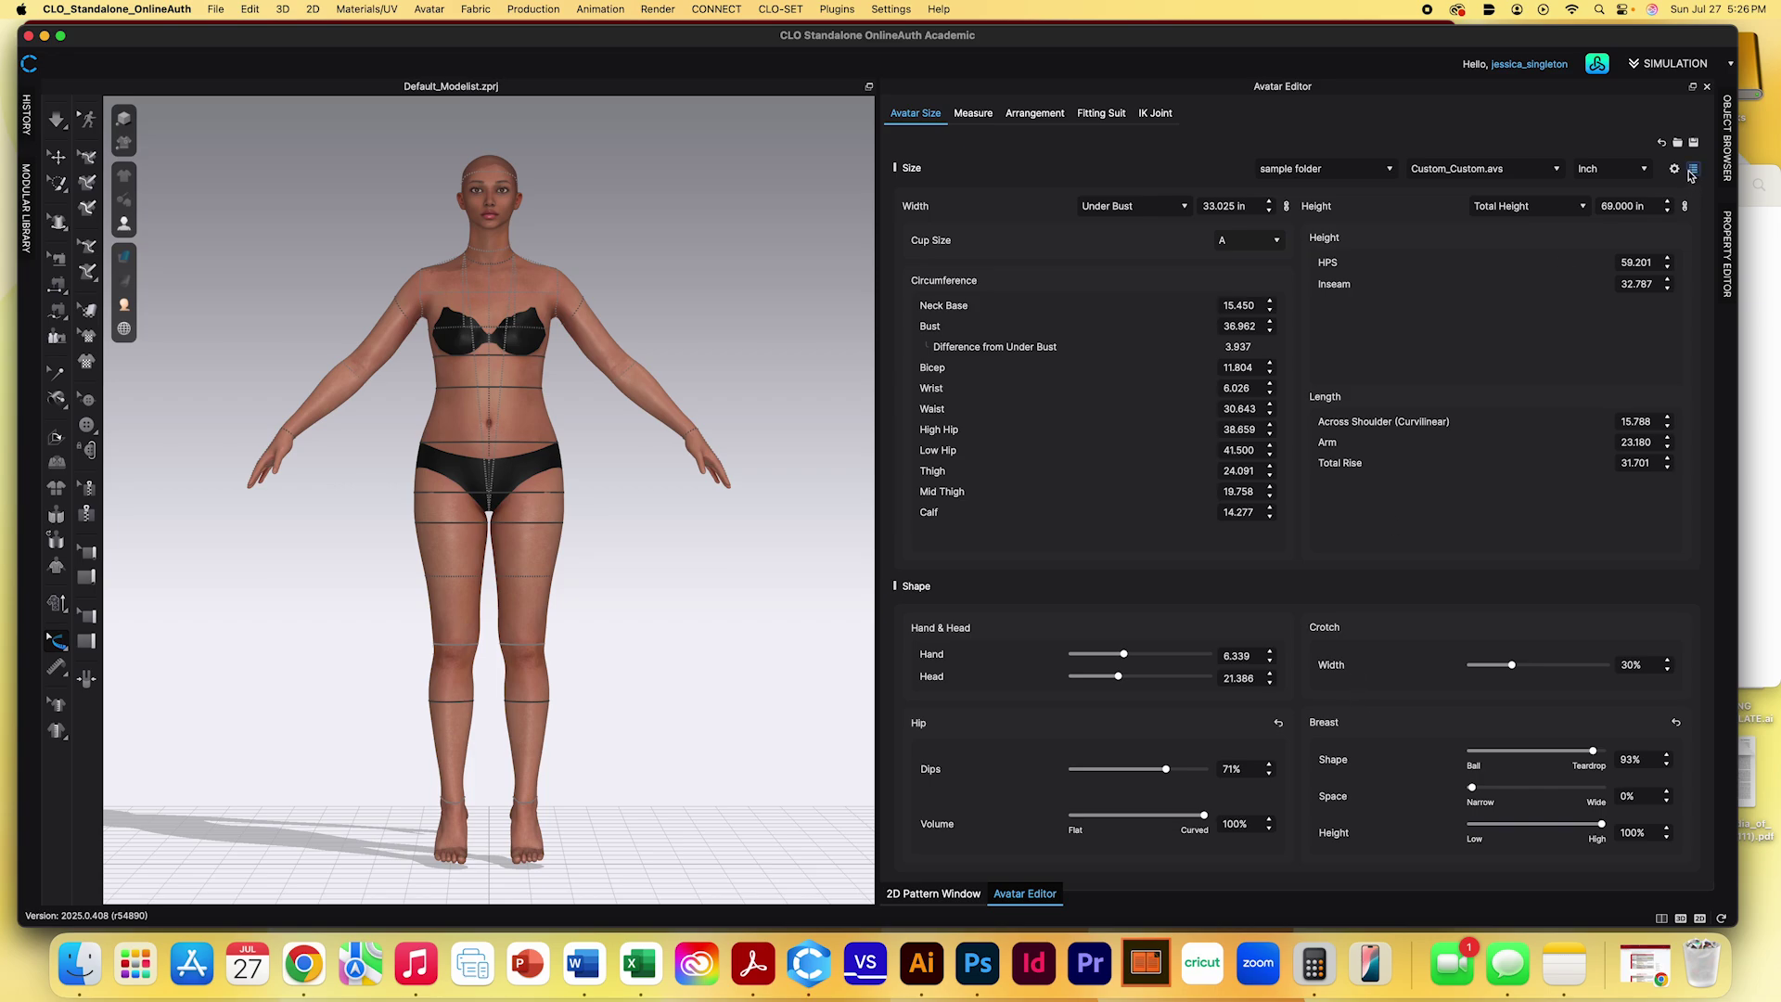
Save the avatar size again in the Avatar Size (*.csv) format
click(1694, 144)
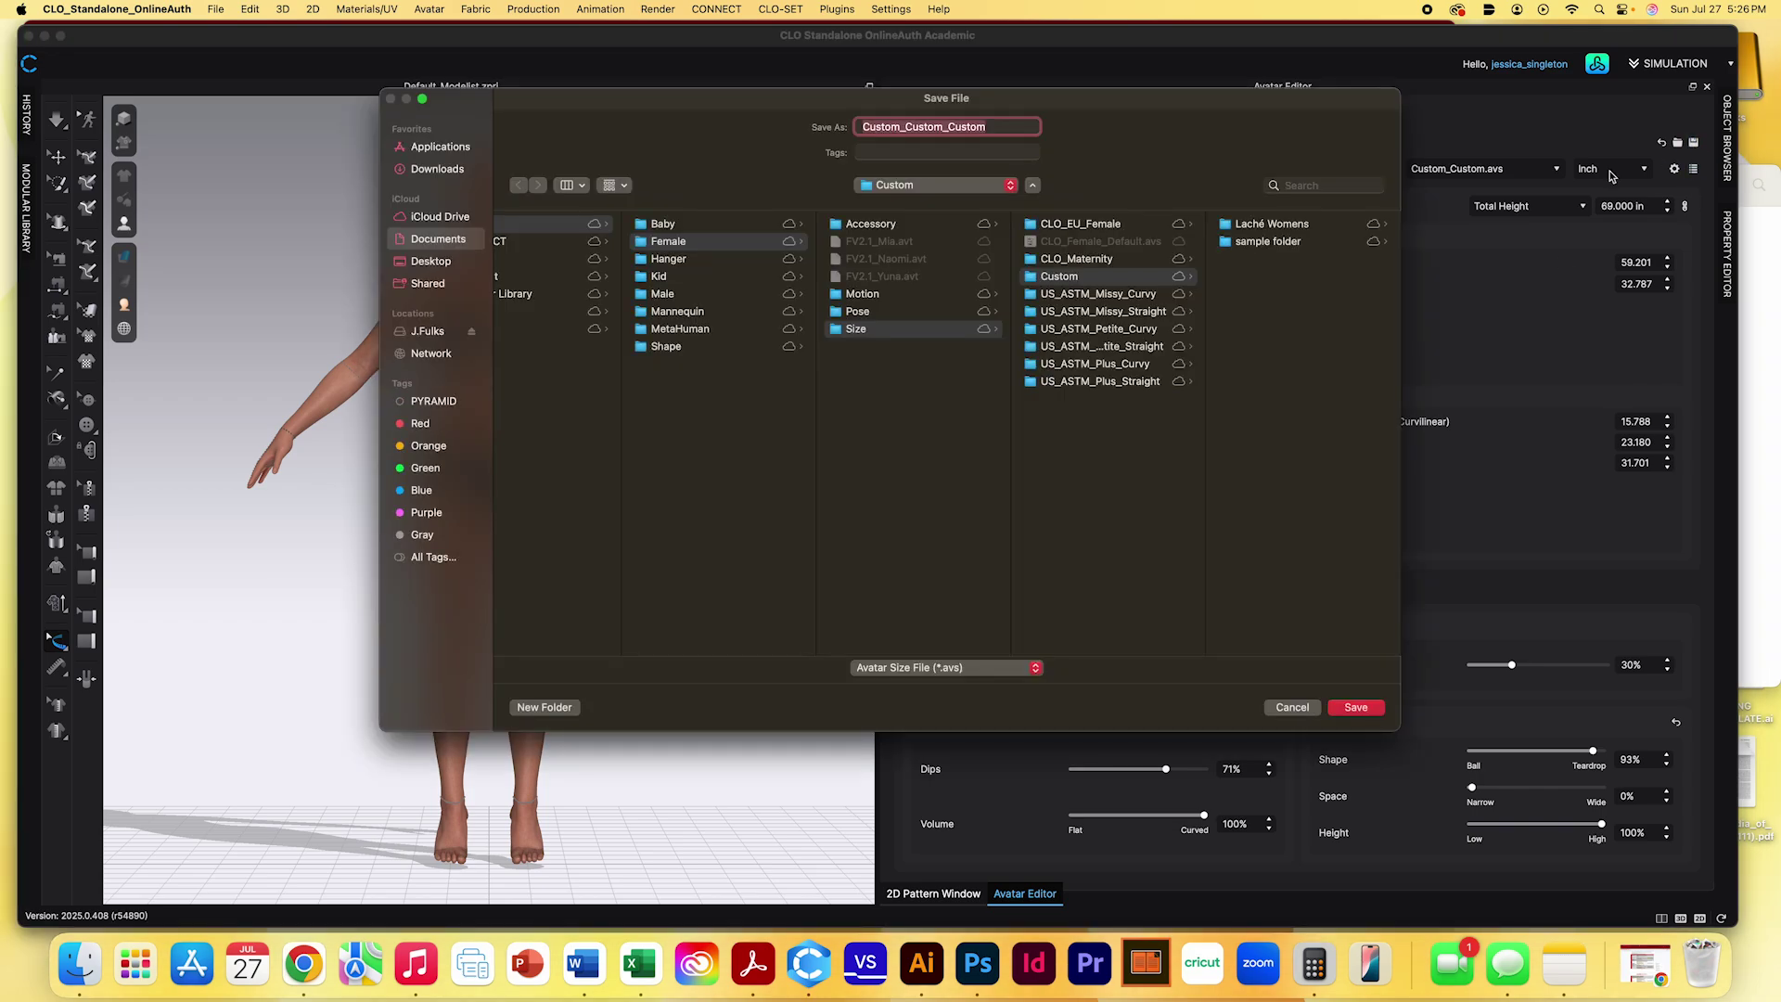
click(955, 669)
click(947, 685)
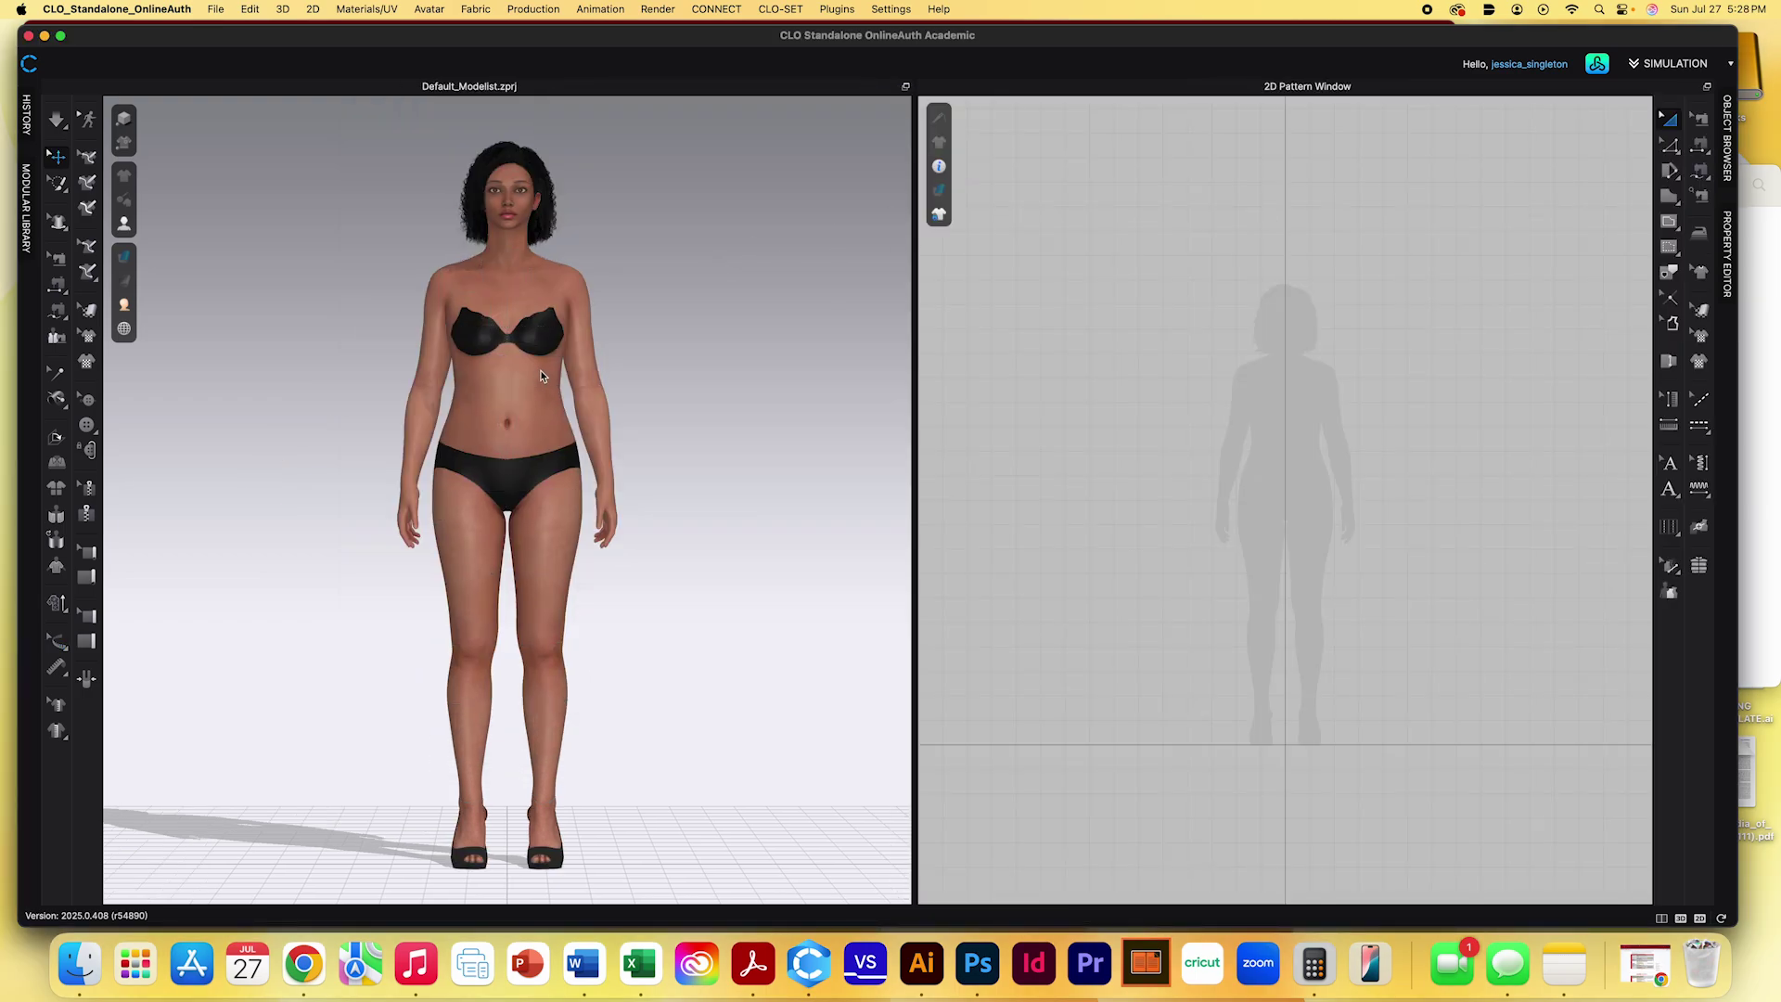
Load FV2.1_Mia.avt from the CLO-SET Female avatars, adding it without replacing the current avatar
click(1604, 68)
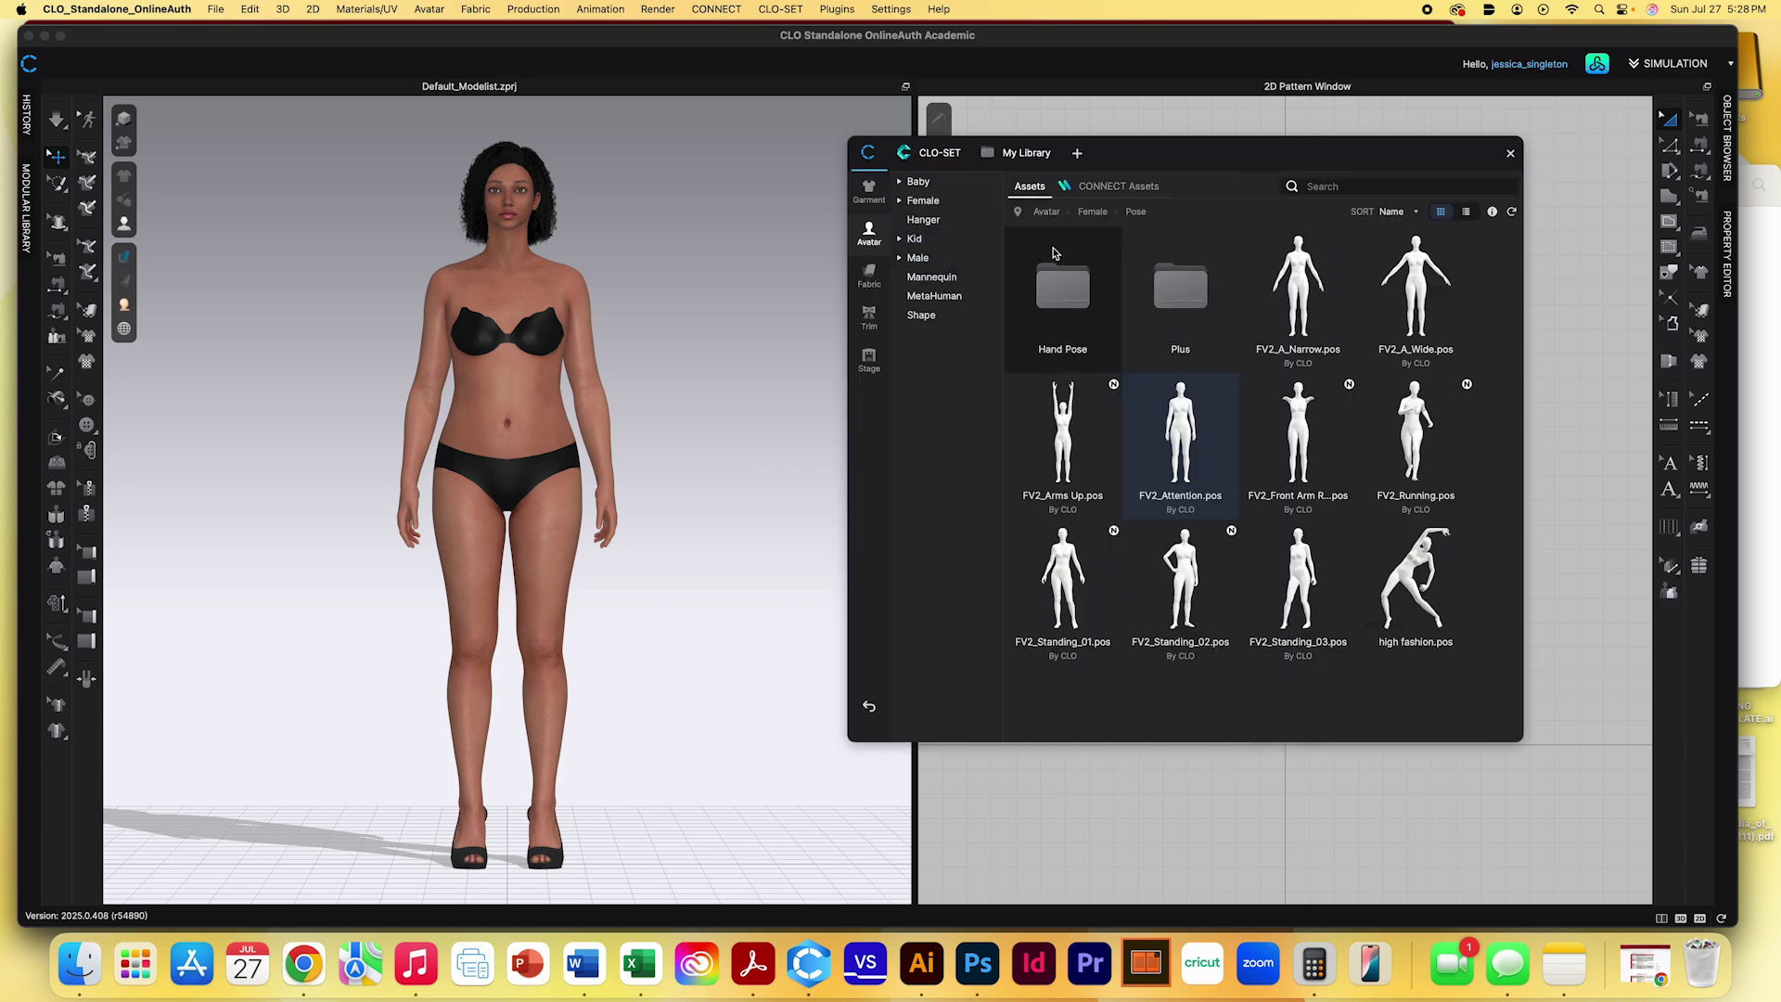
click(1092, 213)
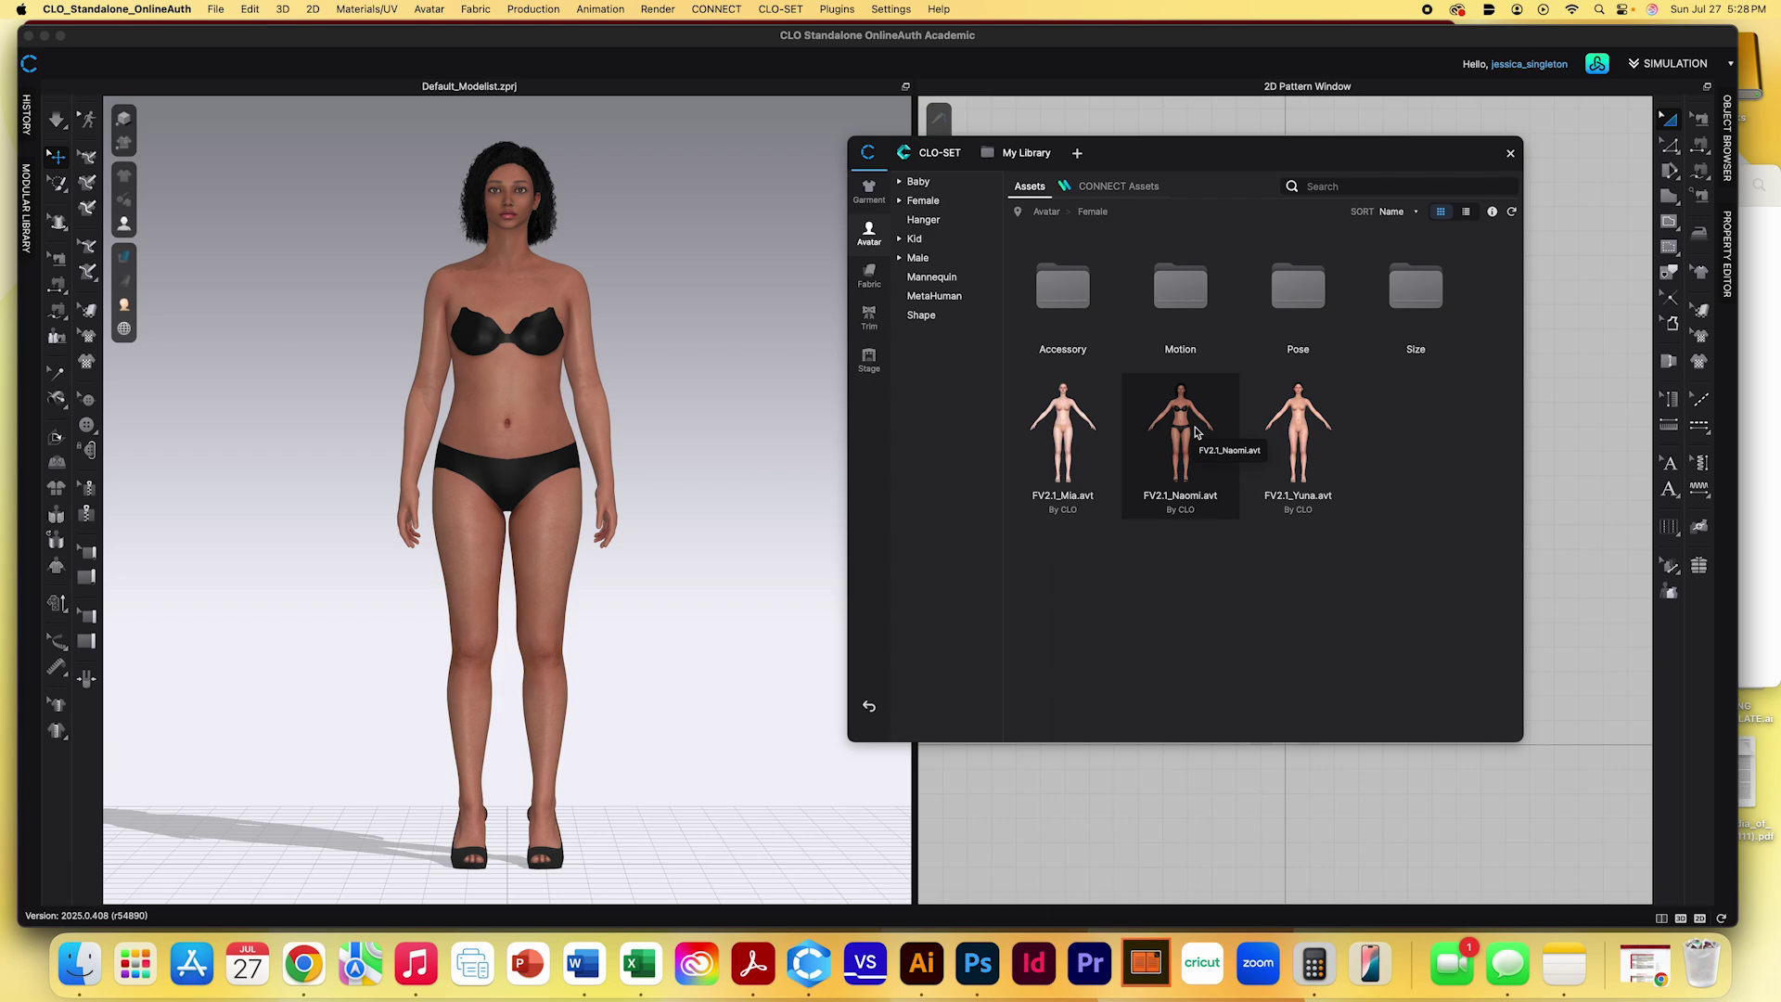
drag(1187, 160, 1362, 149)
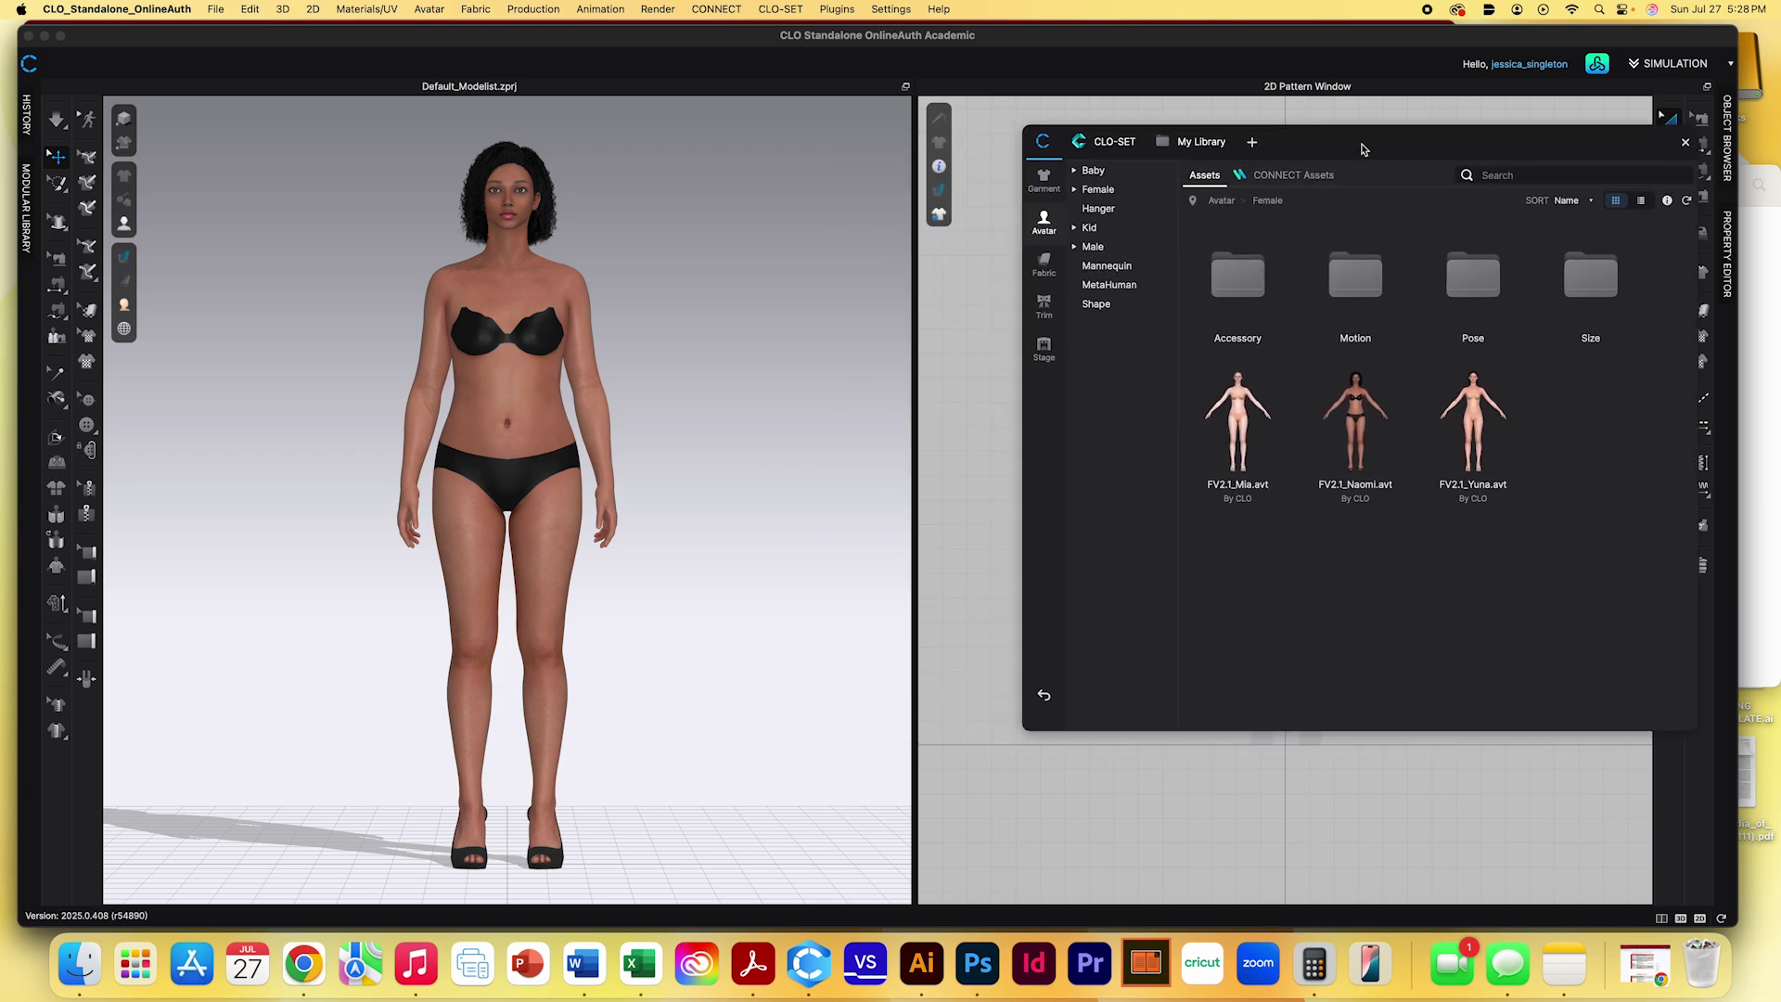
double_click(1246, 411)
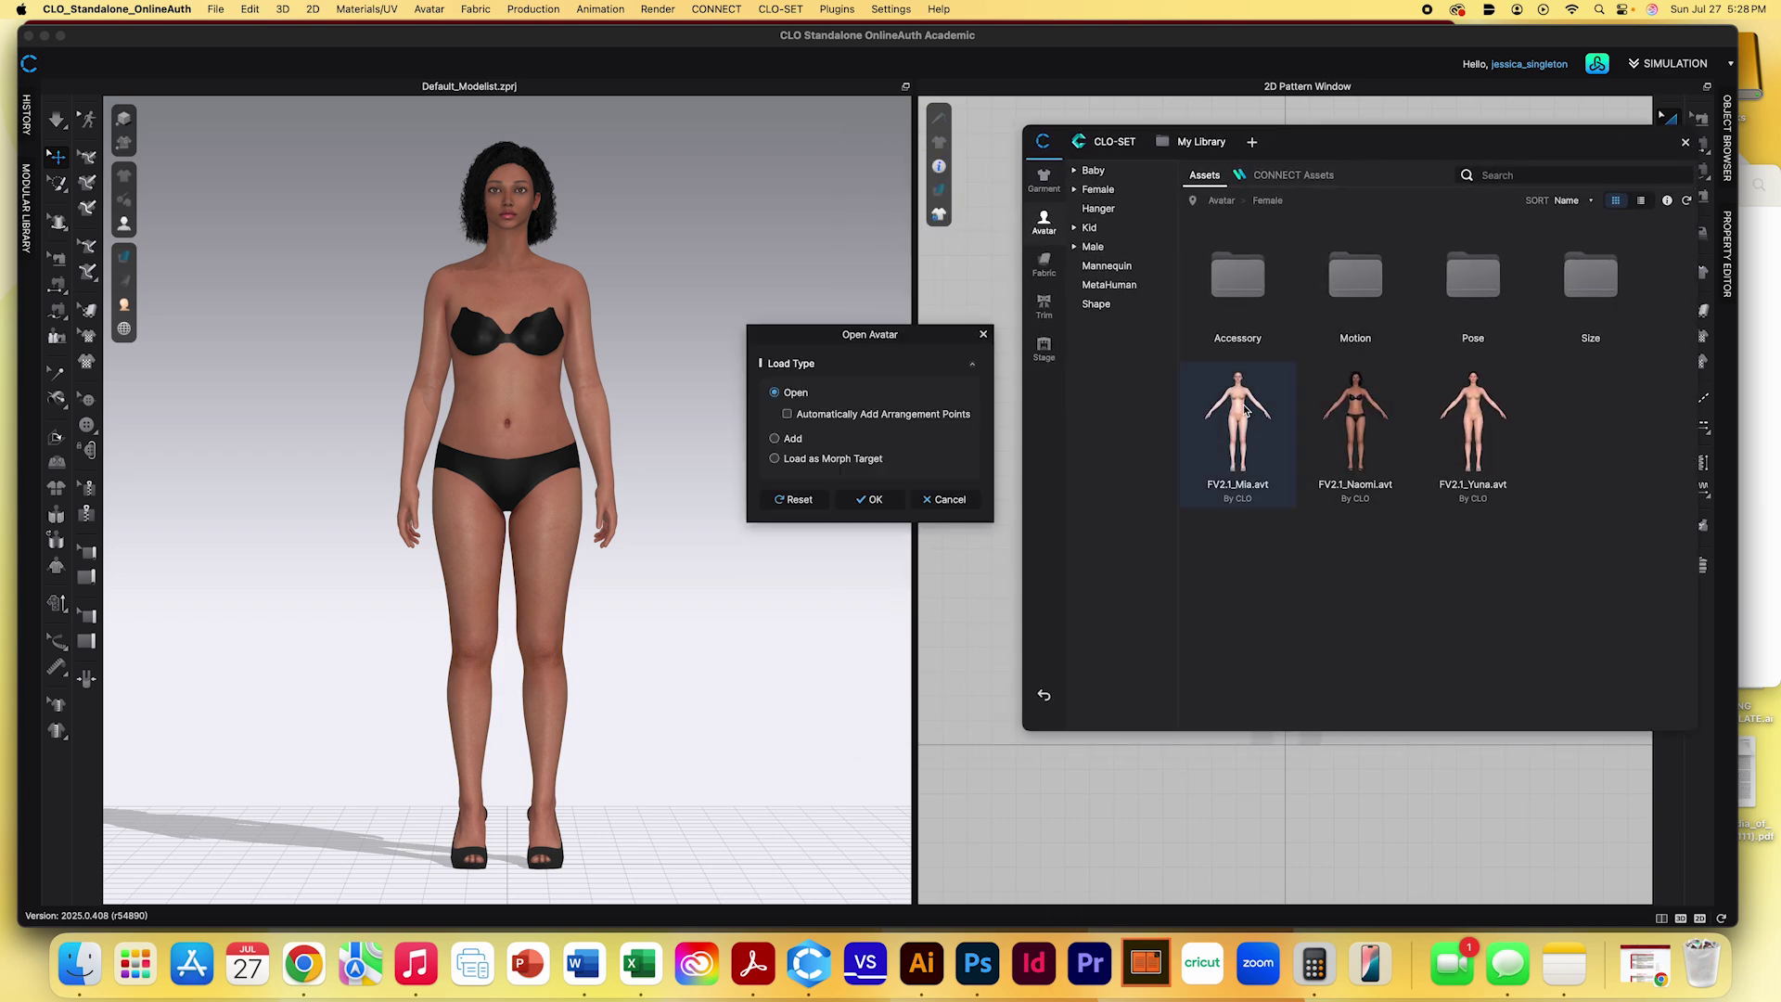
click(776, 440)
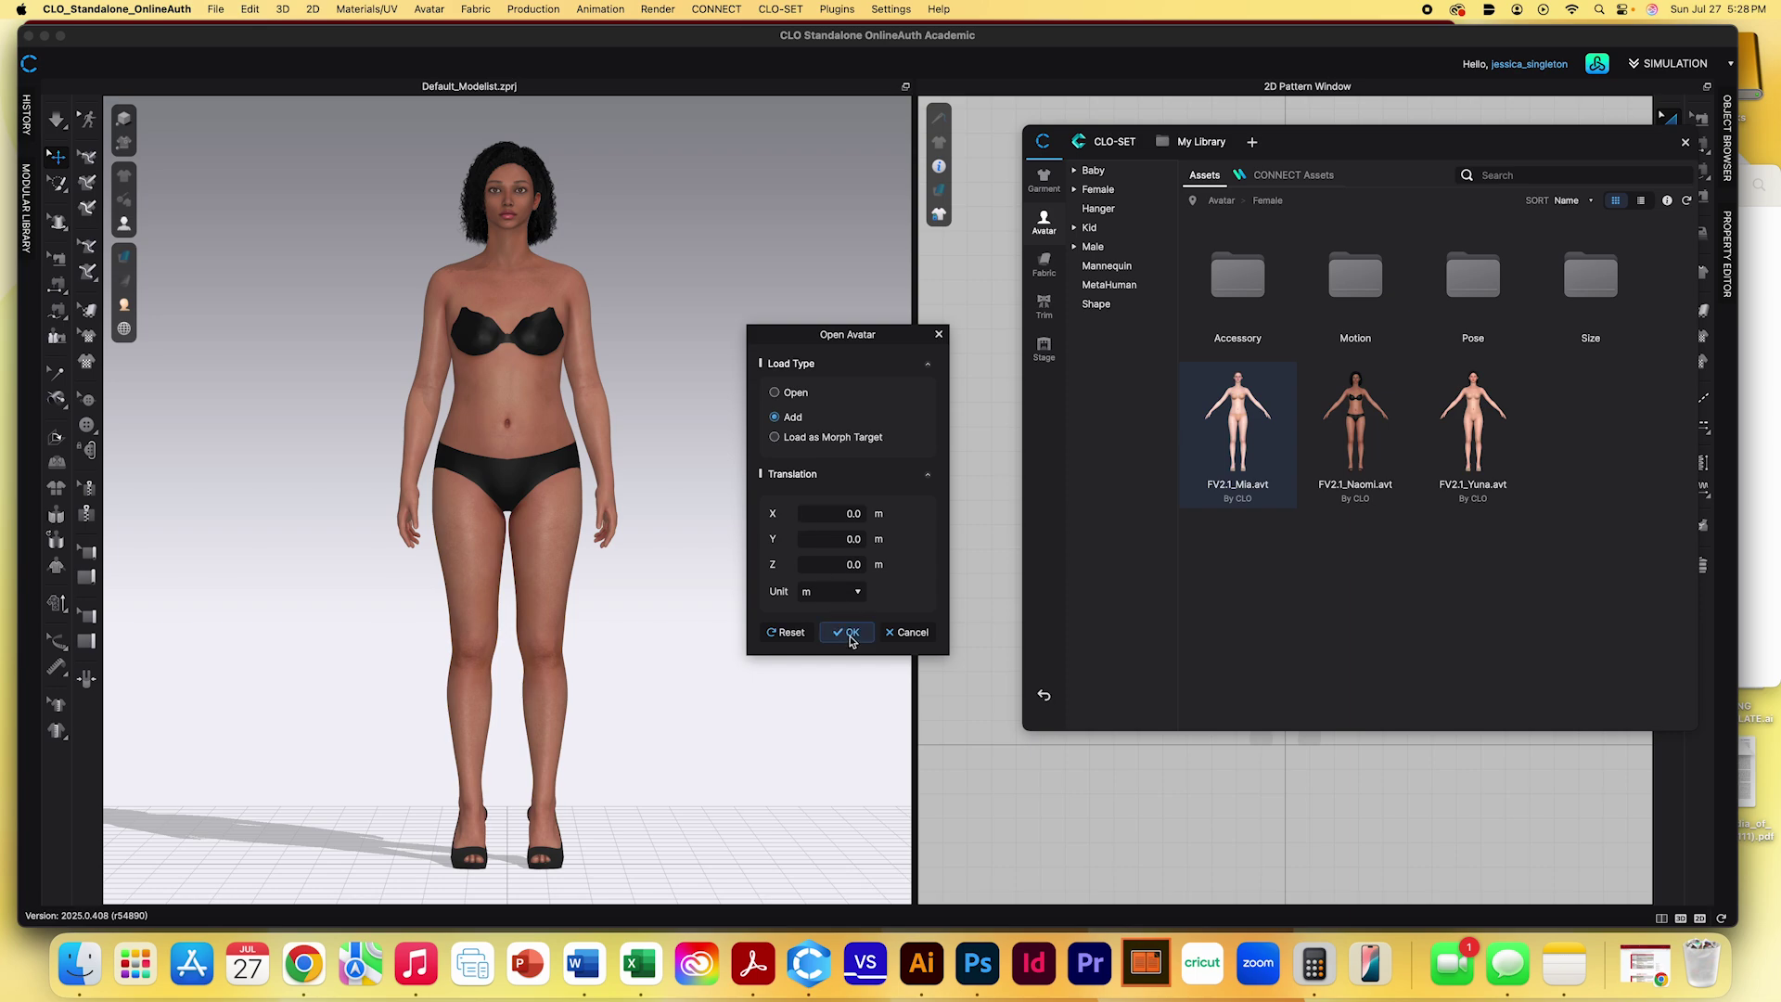
click(850, 635)
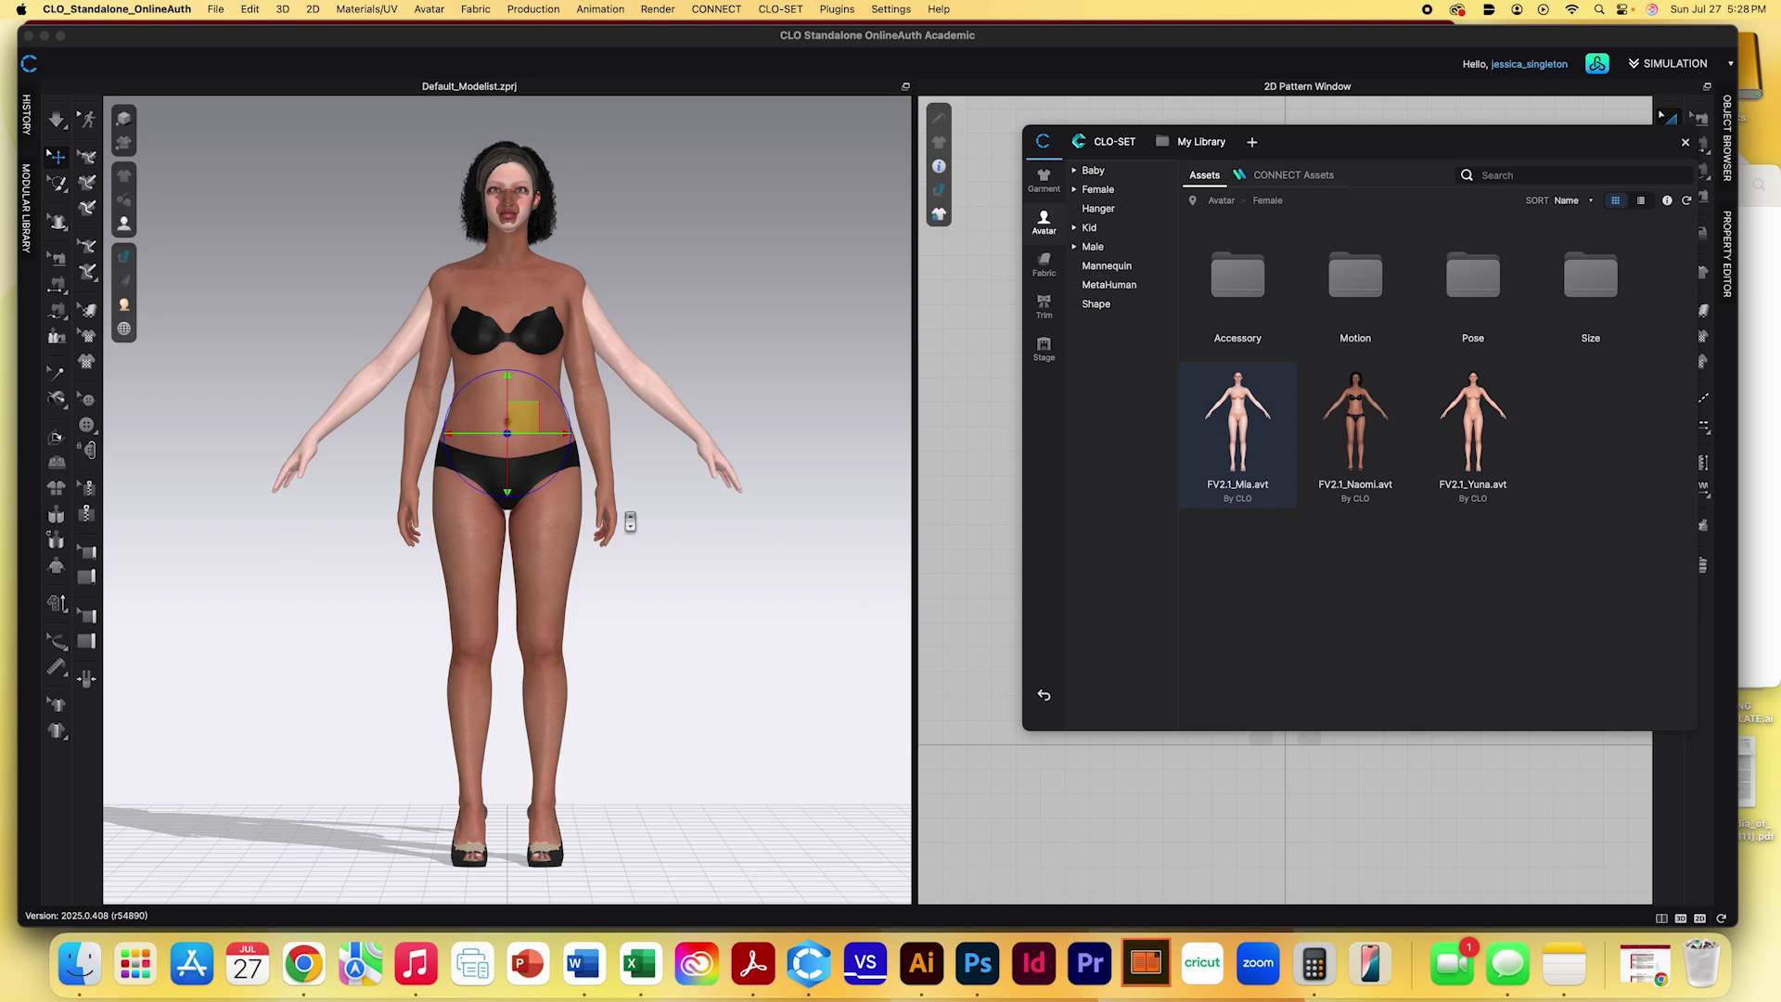
Slide the Mia avatar to the right so it stands beside the curvy avatar
scroll(629, 522, down, 4)
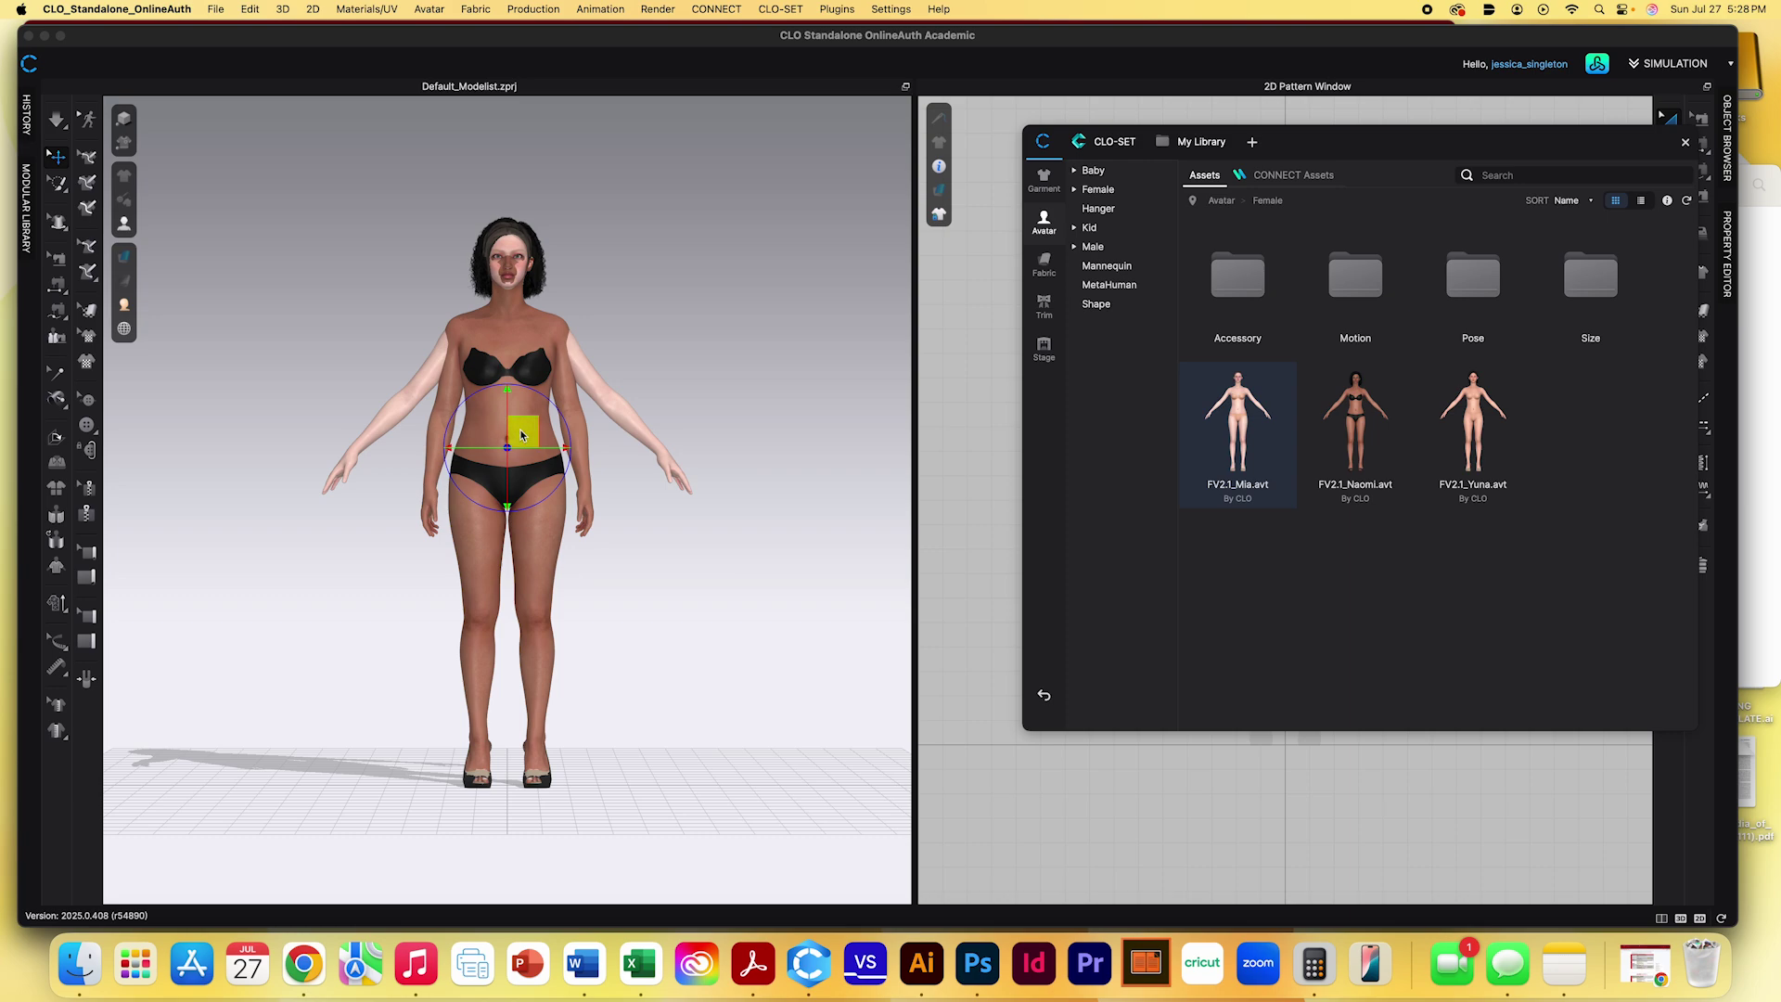
drag(547, 435, 703, 429)
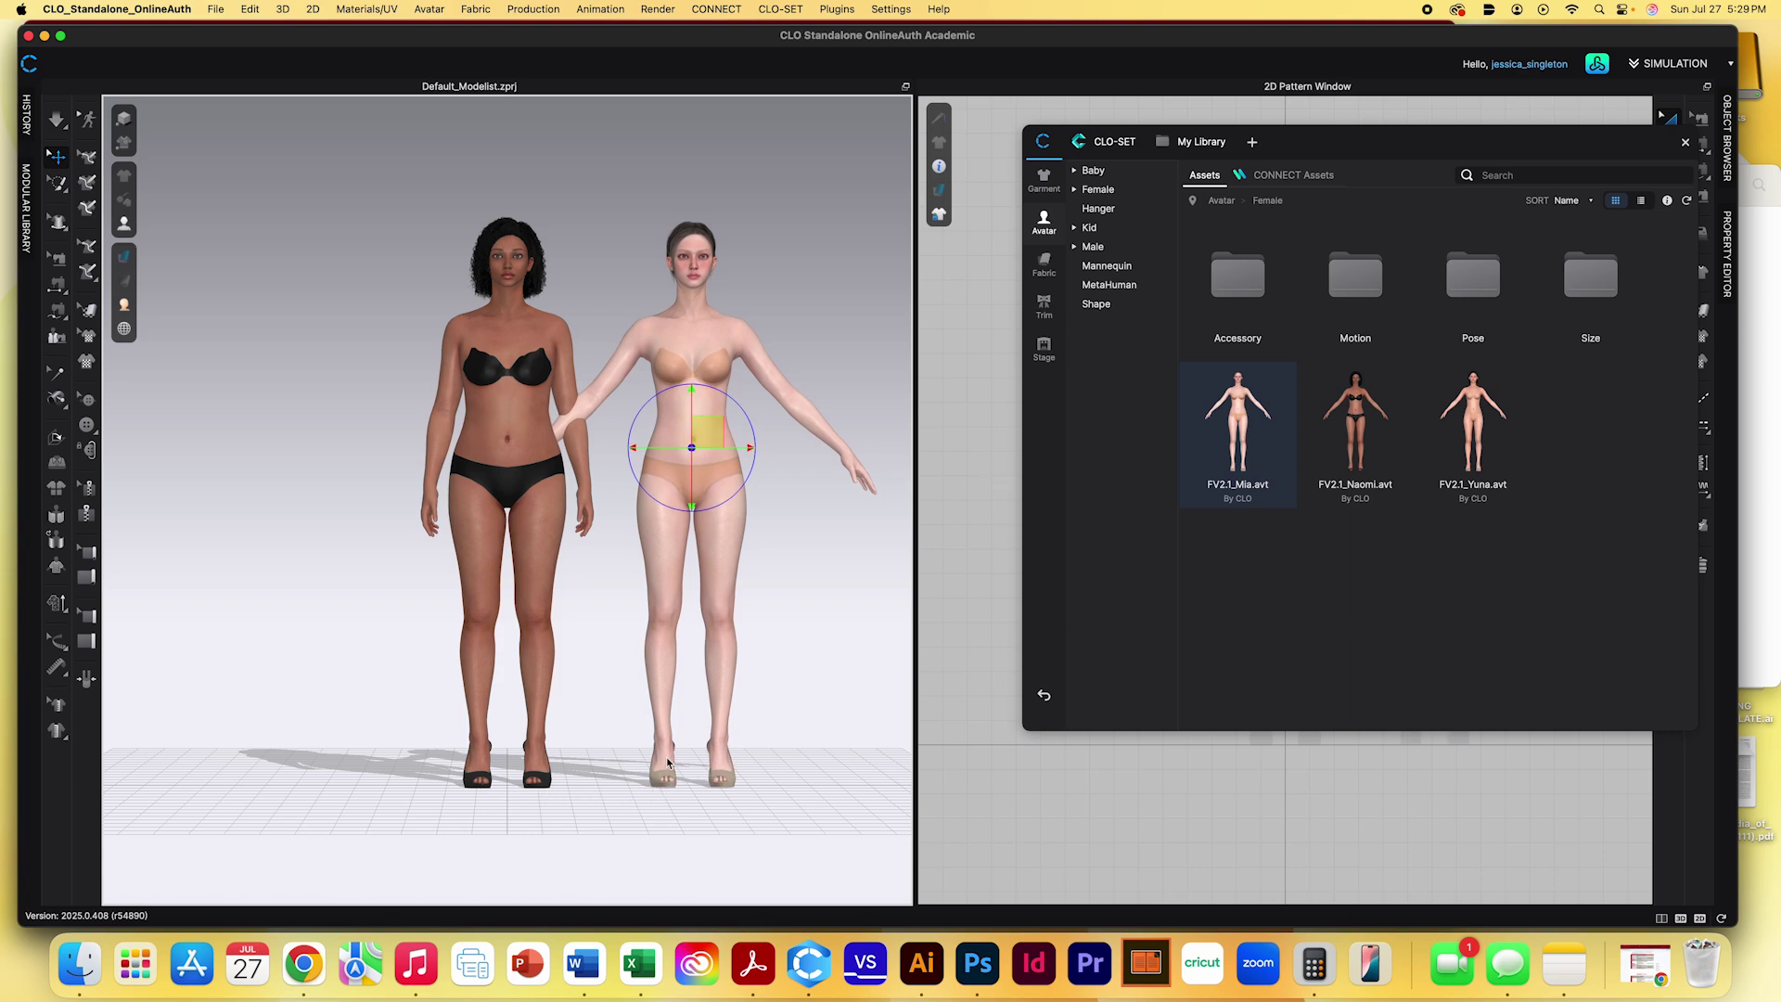
click(813, 604)
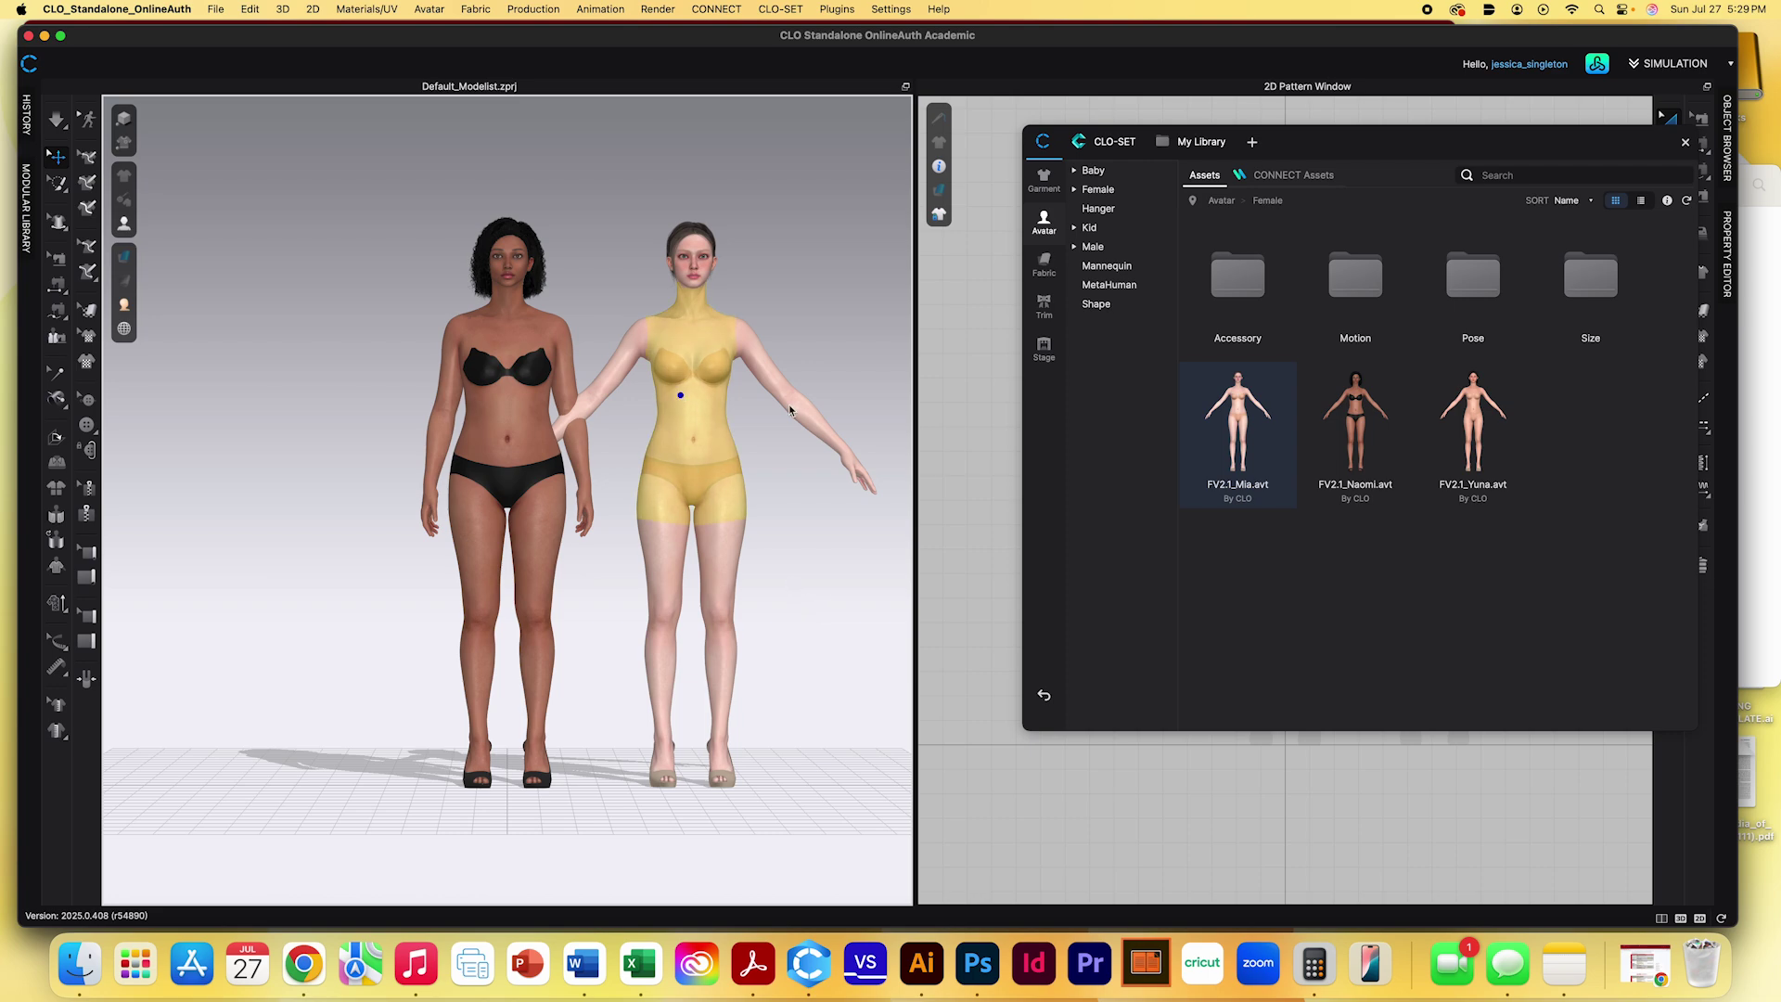
Apply the FV2_Attention pose from the Pose folder to the FV2.1_Mia avatar only
double_click(1473, 275)
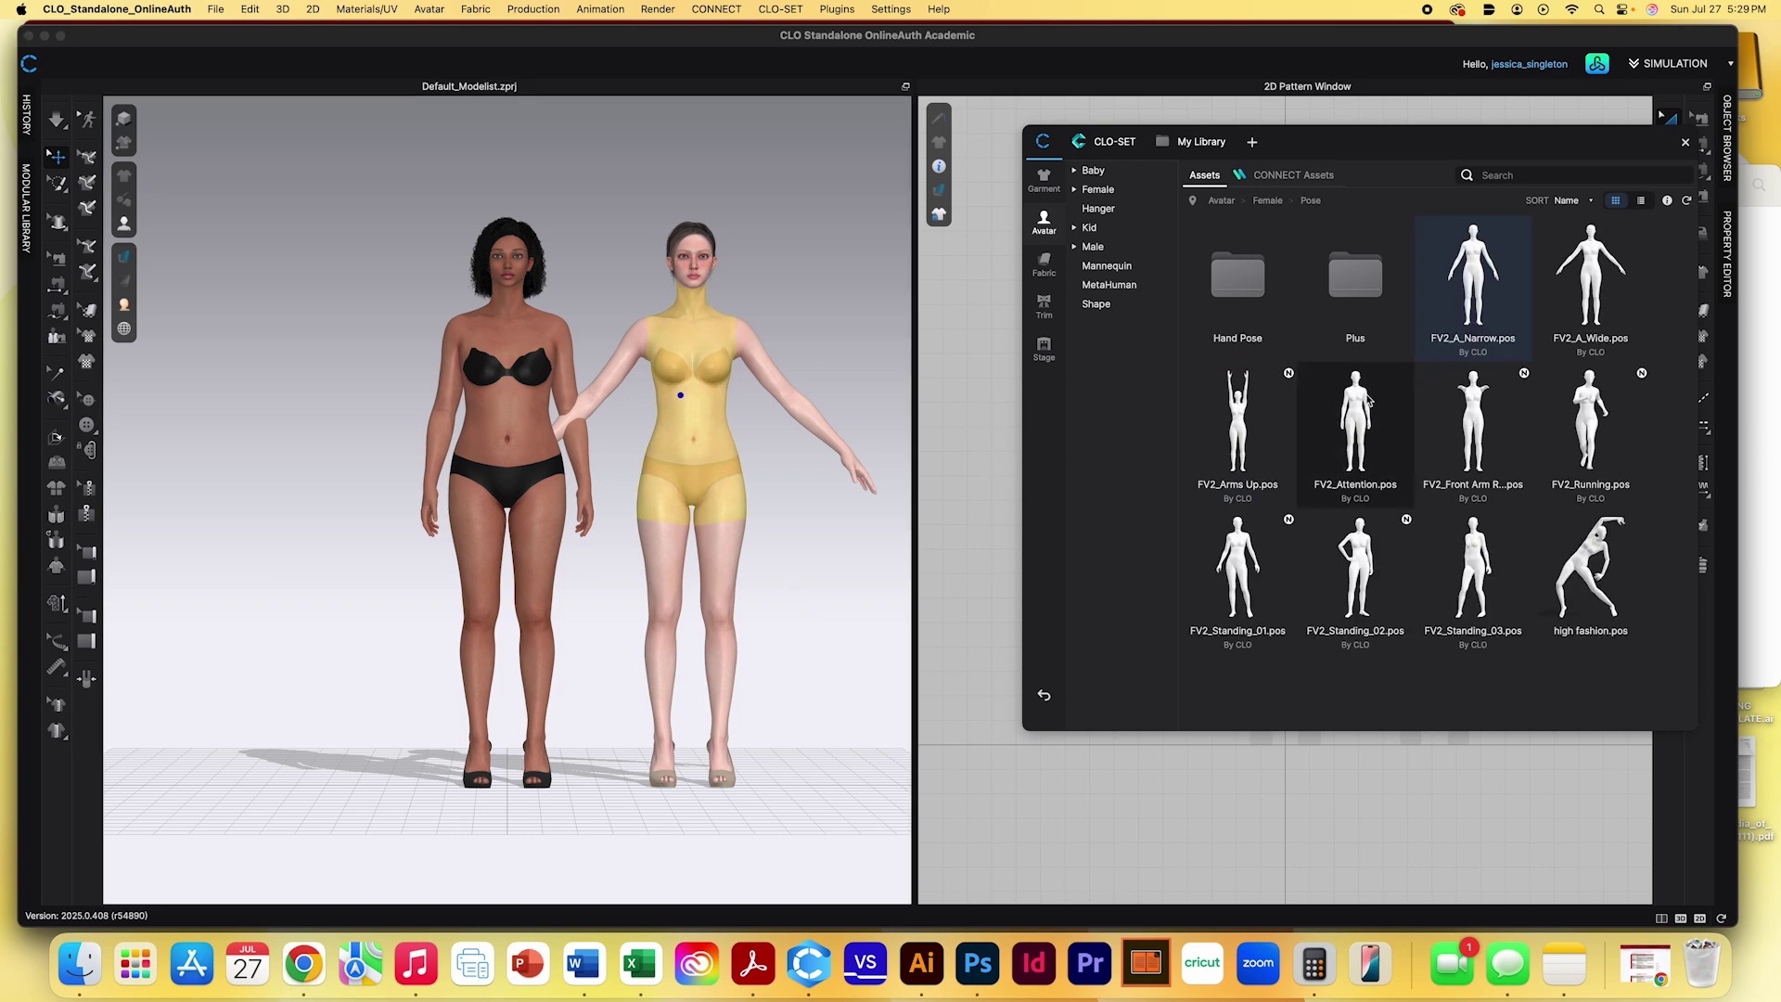
double_click(1368, 401)
click(830, 441)
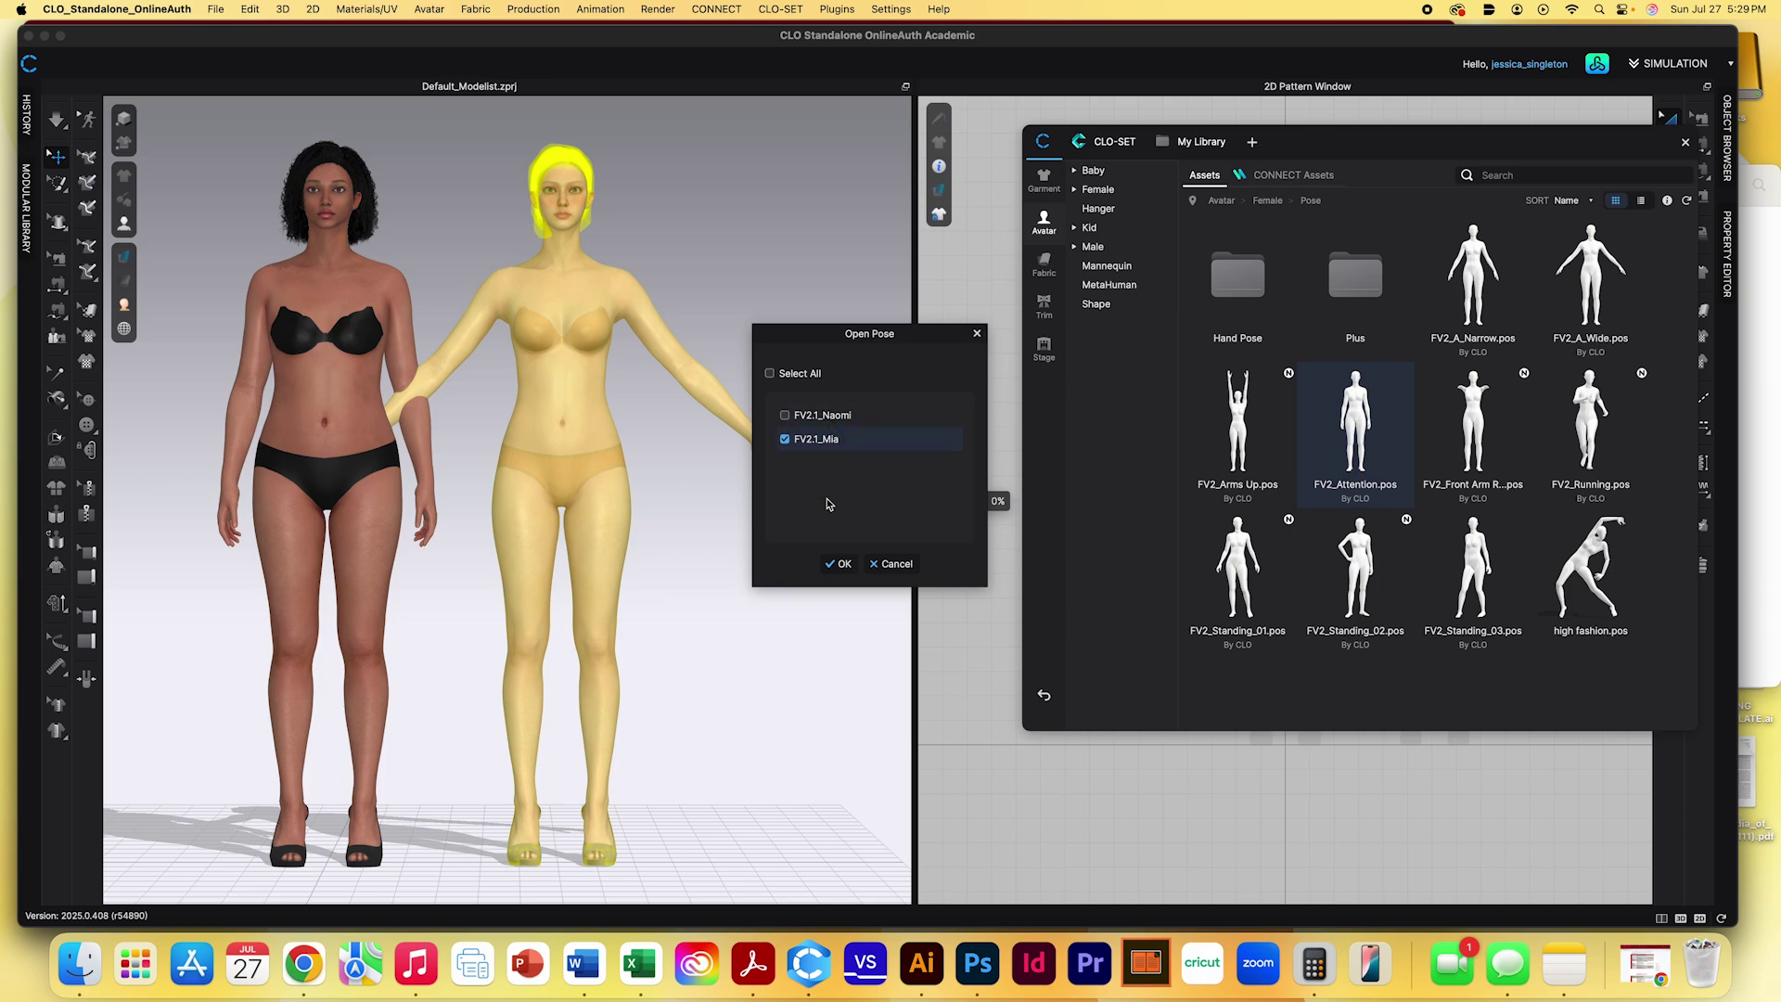
click(837, 564)
click(904, 563)
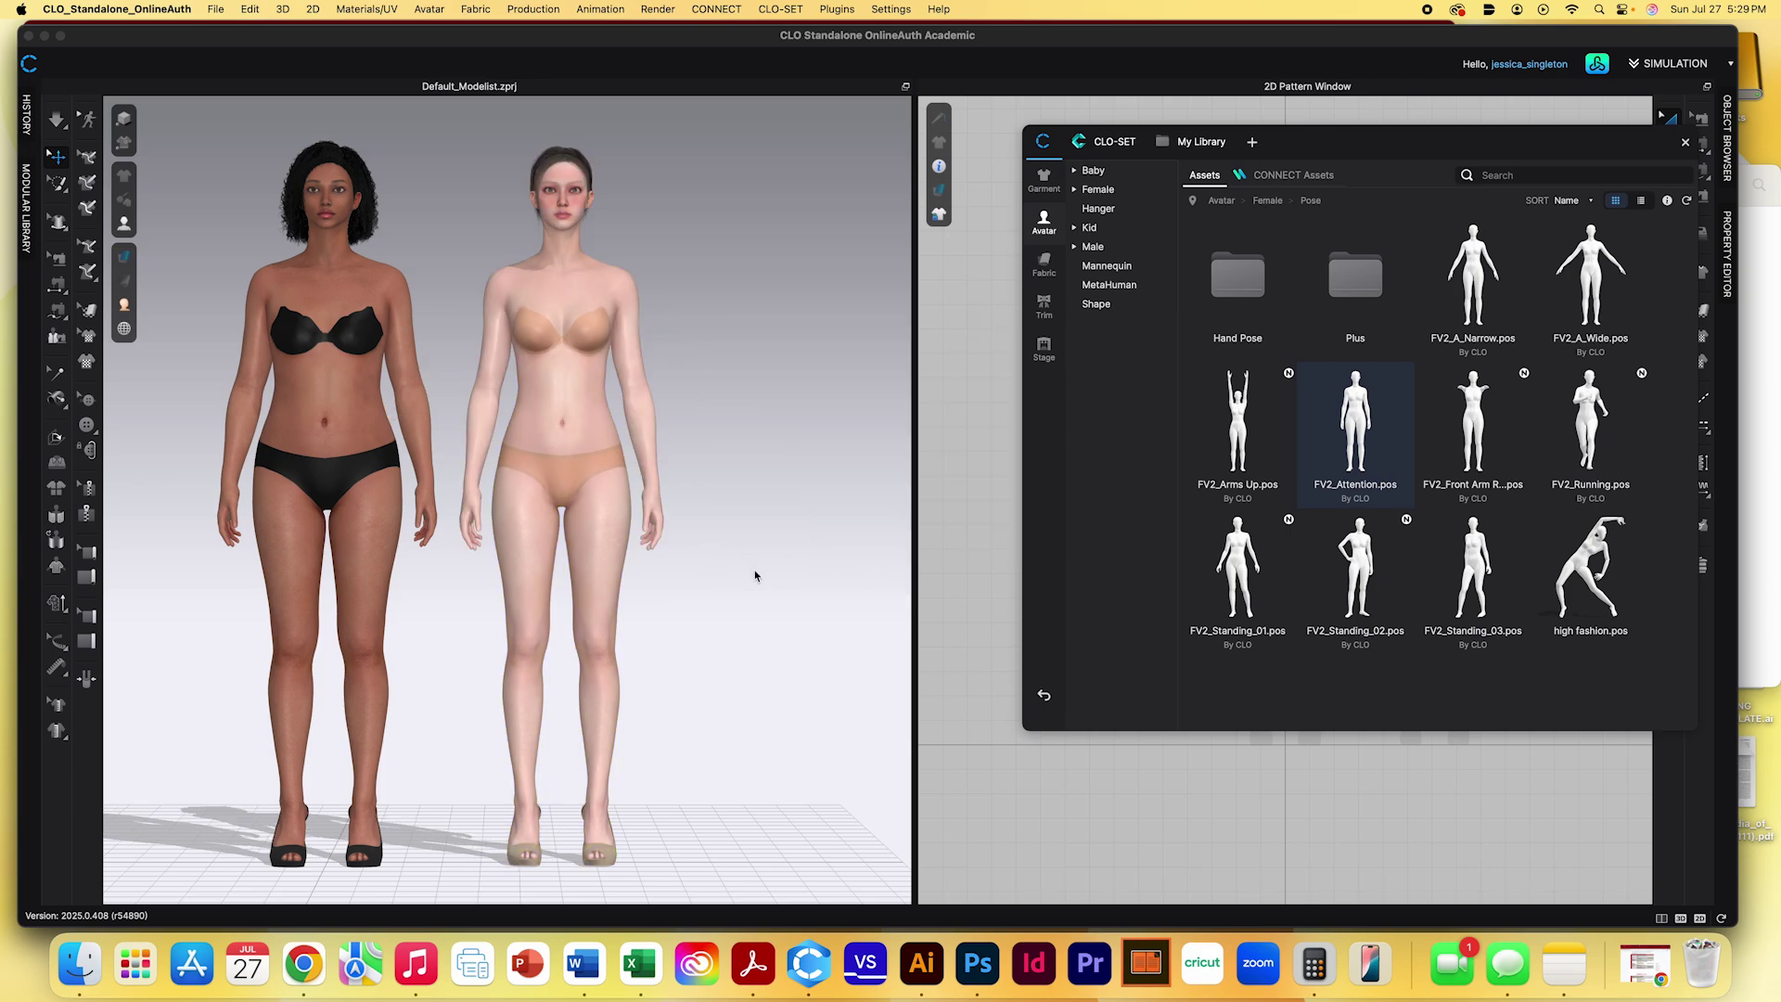
right_drag(770, 558, 910, 551)
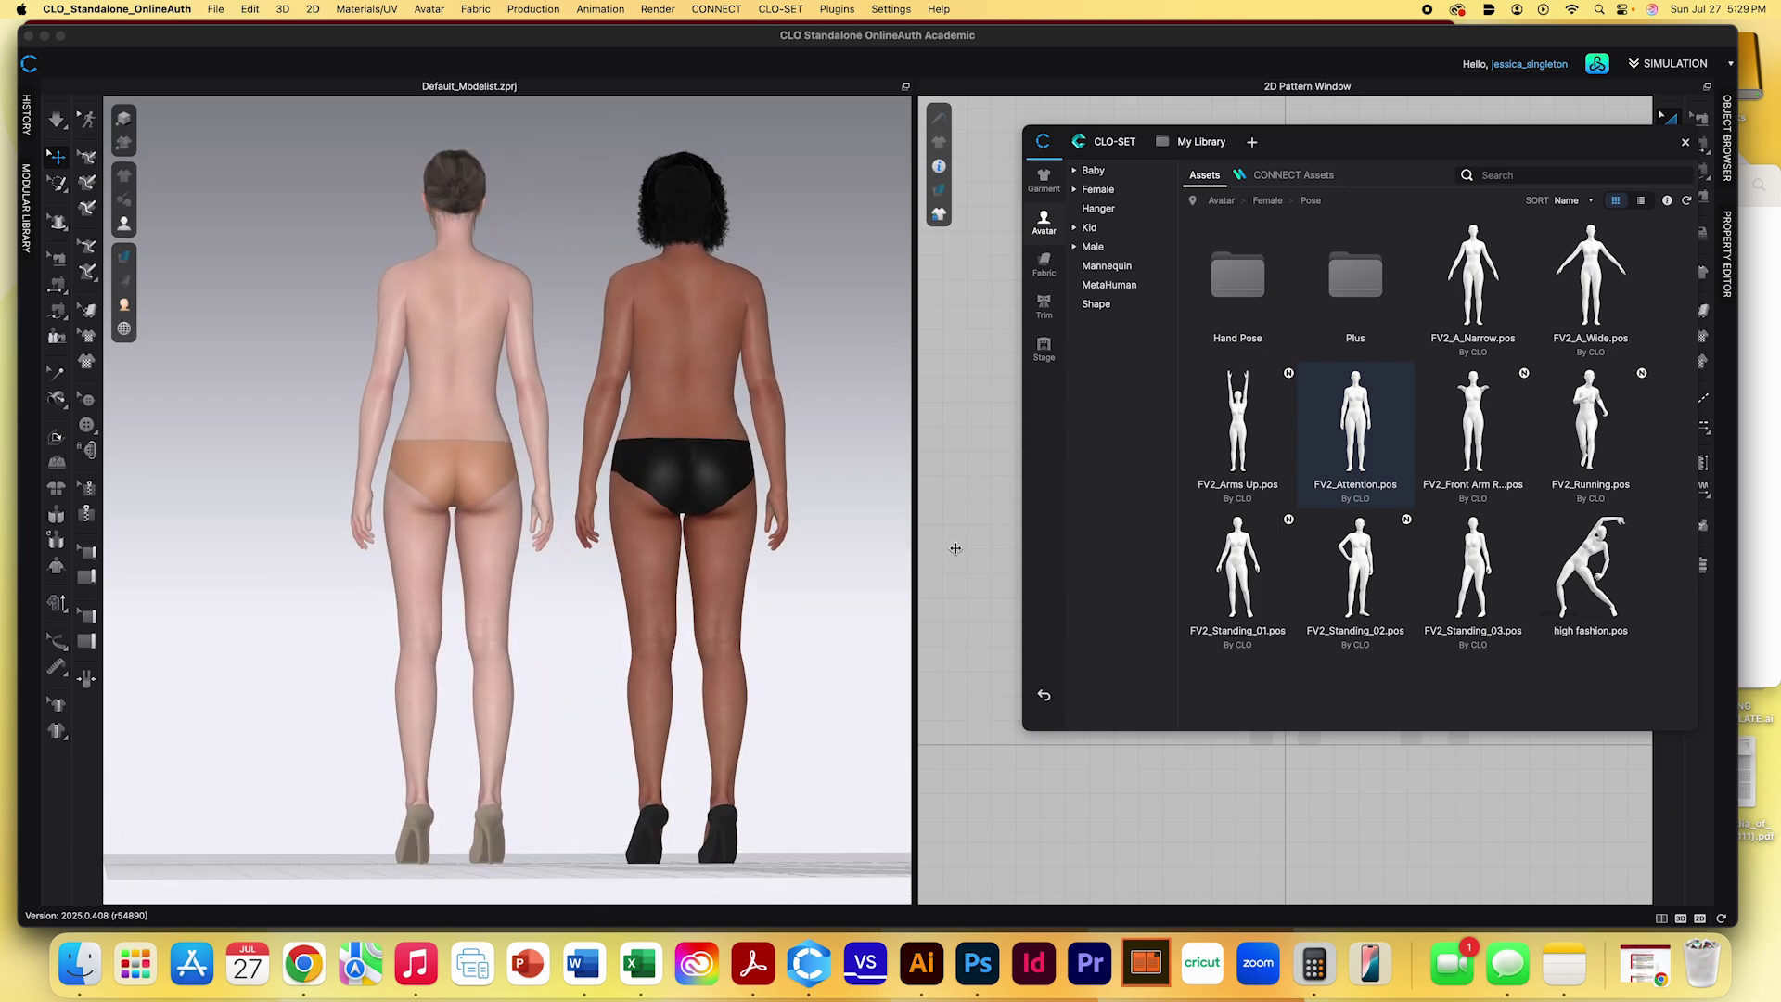
Load a size file from Female > Size > CLO_Maternity and apply it to FV2.1_Mia only
key(2)
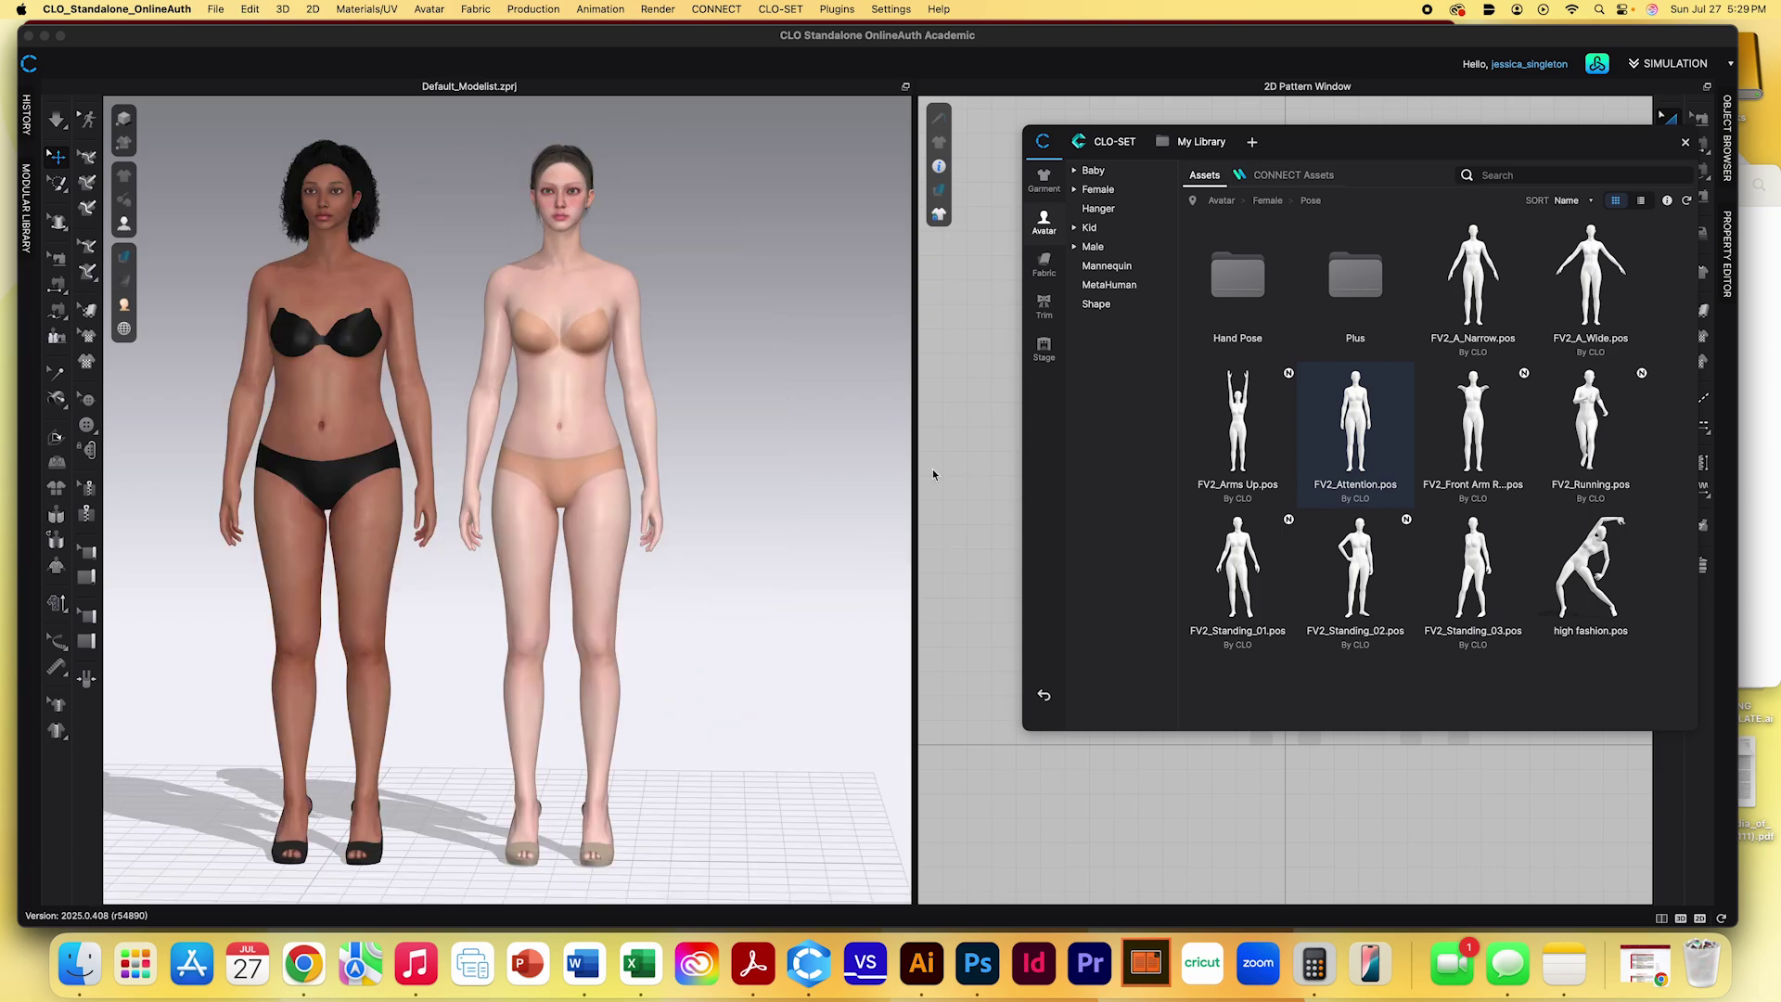
click(1270, 202)
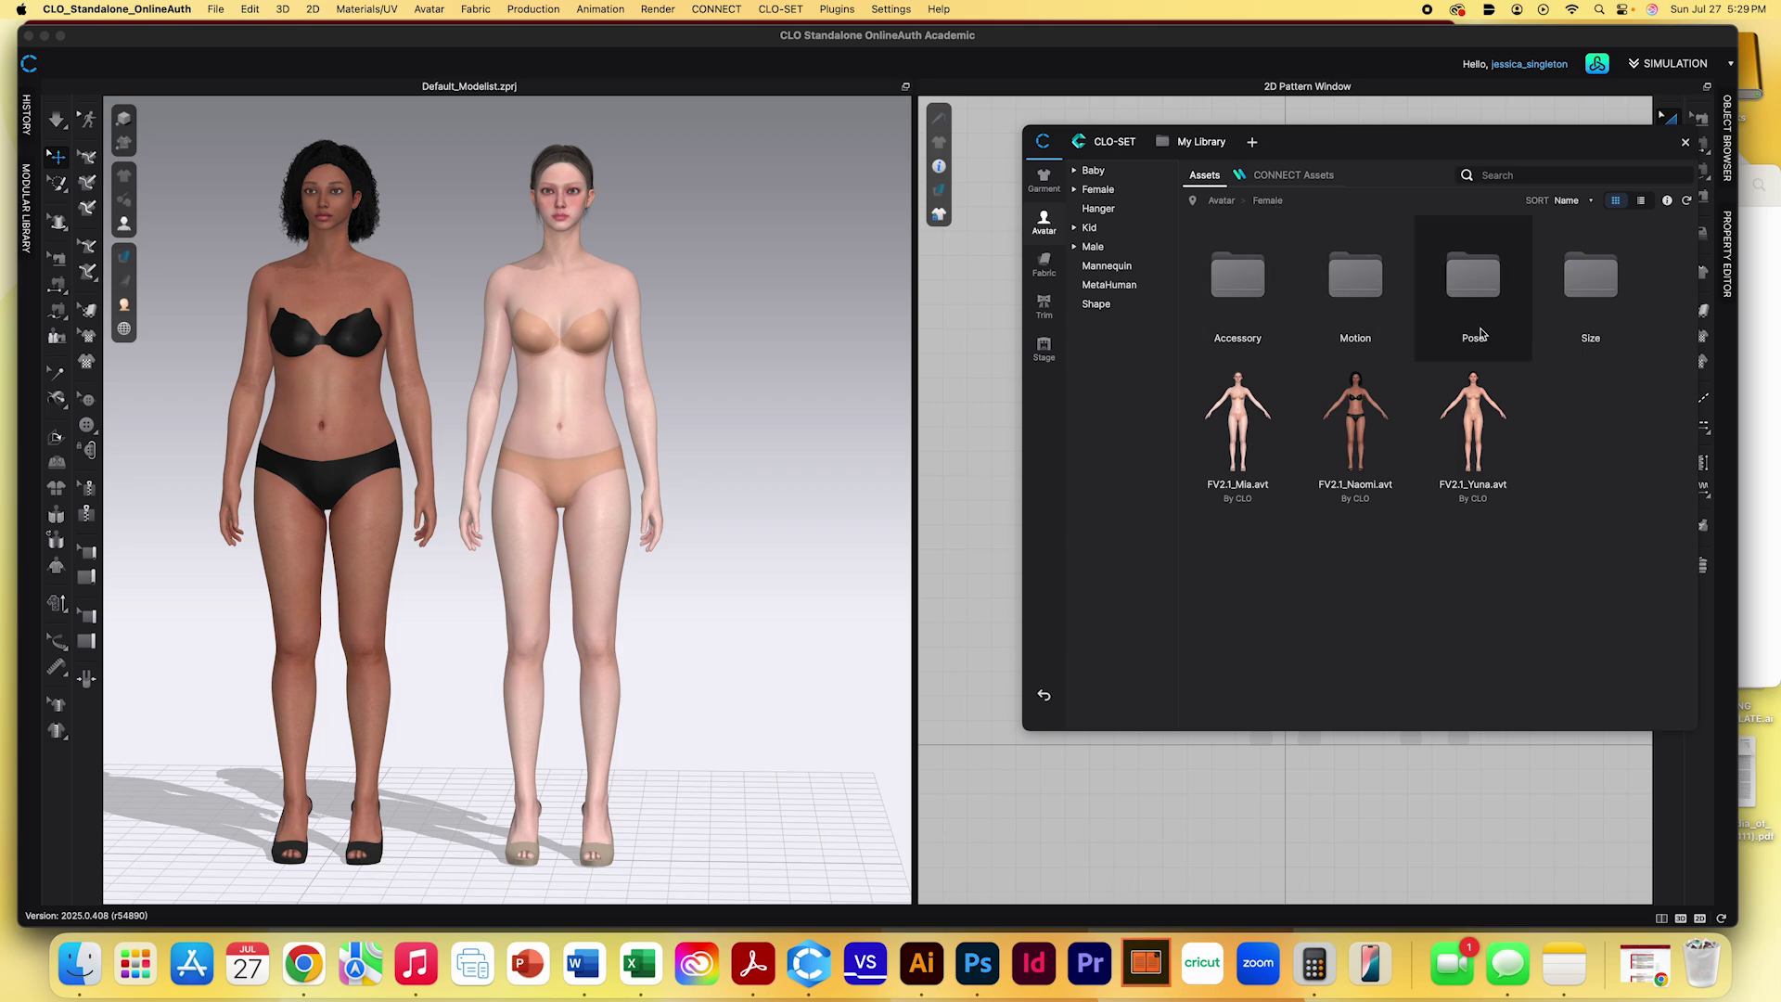
double_click(1599, 297)
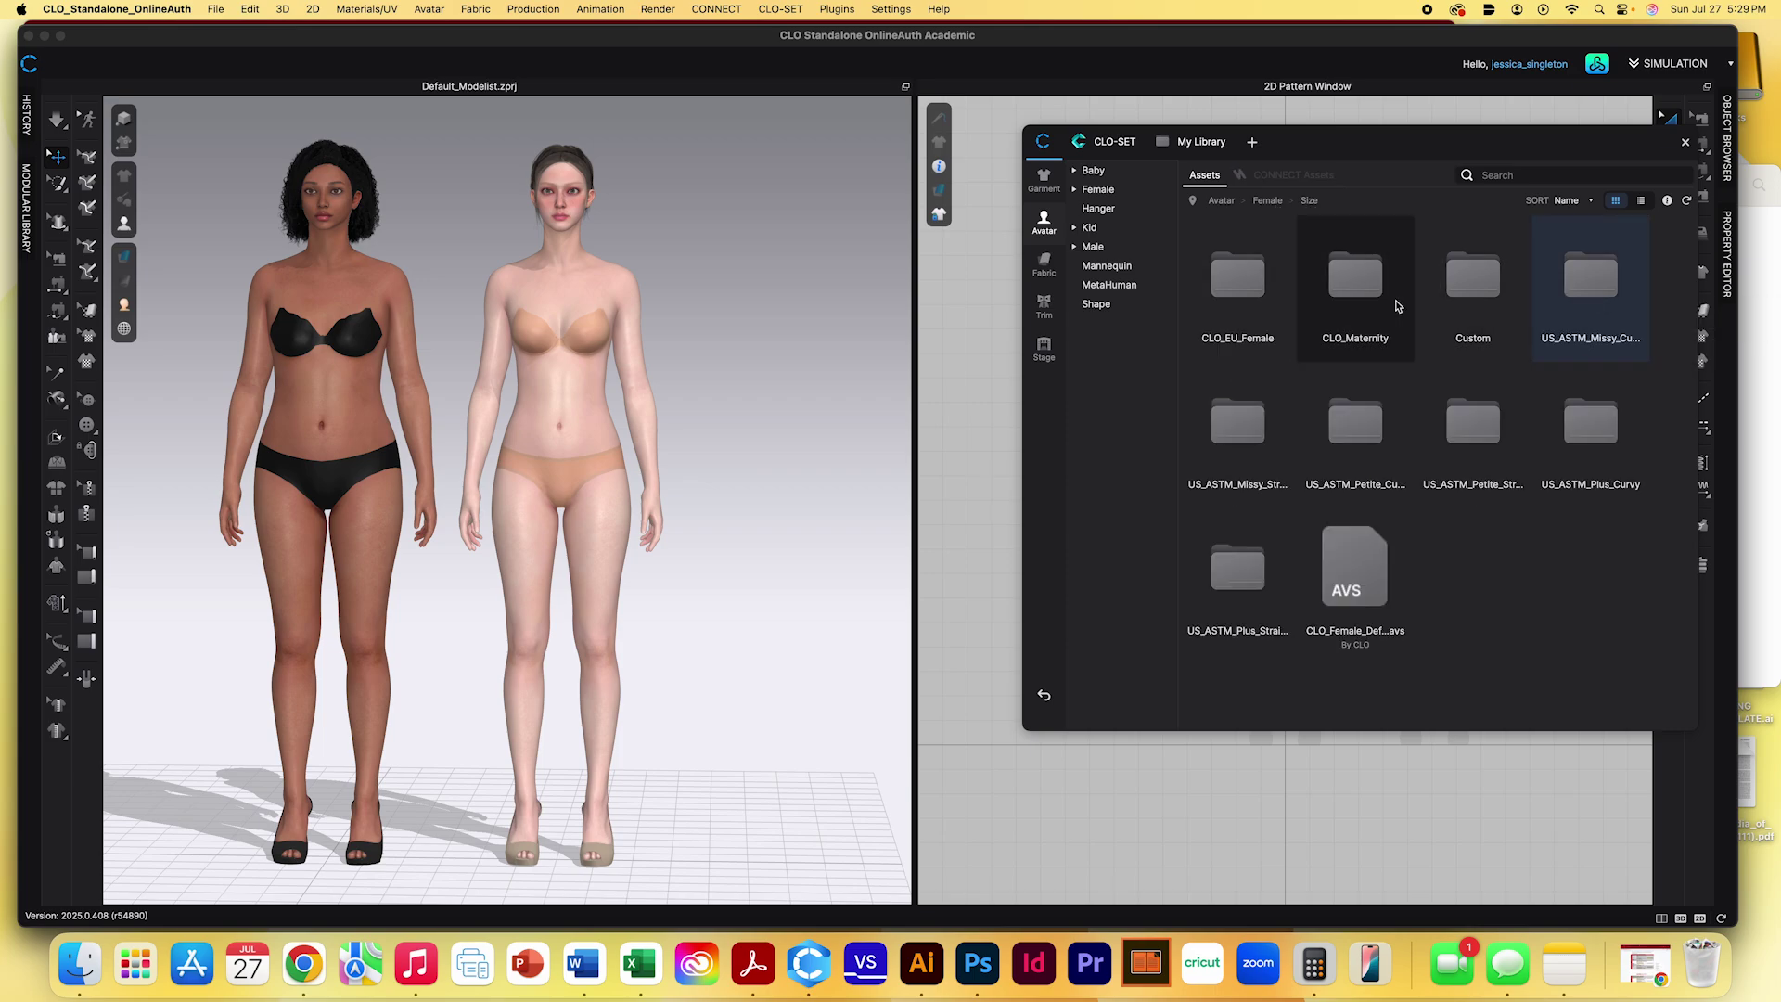
double_click(1355, 278)
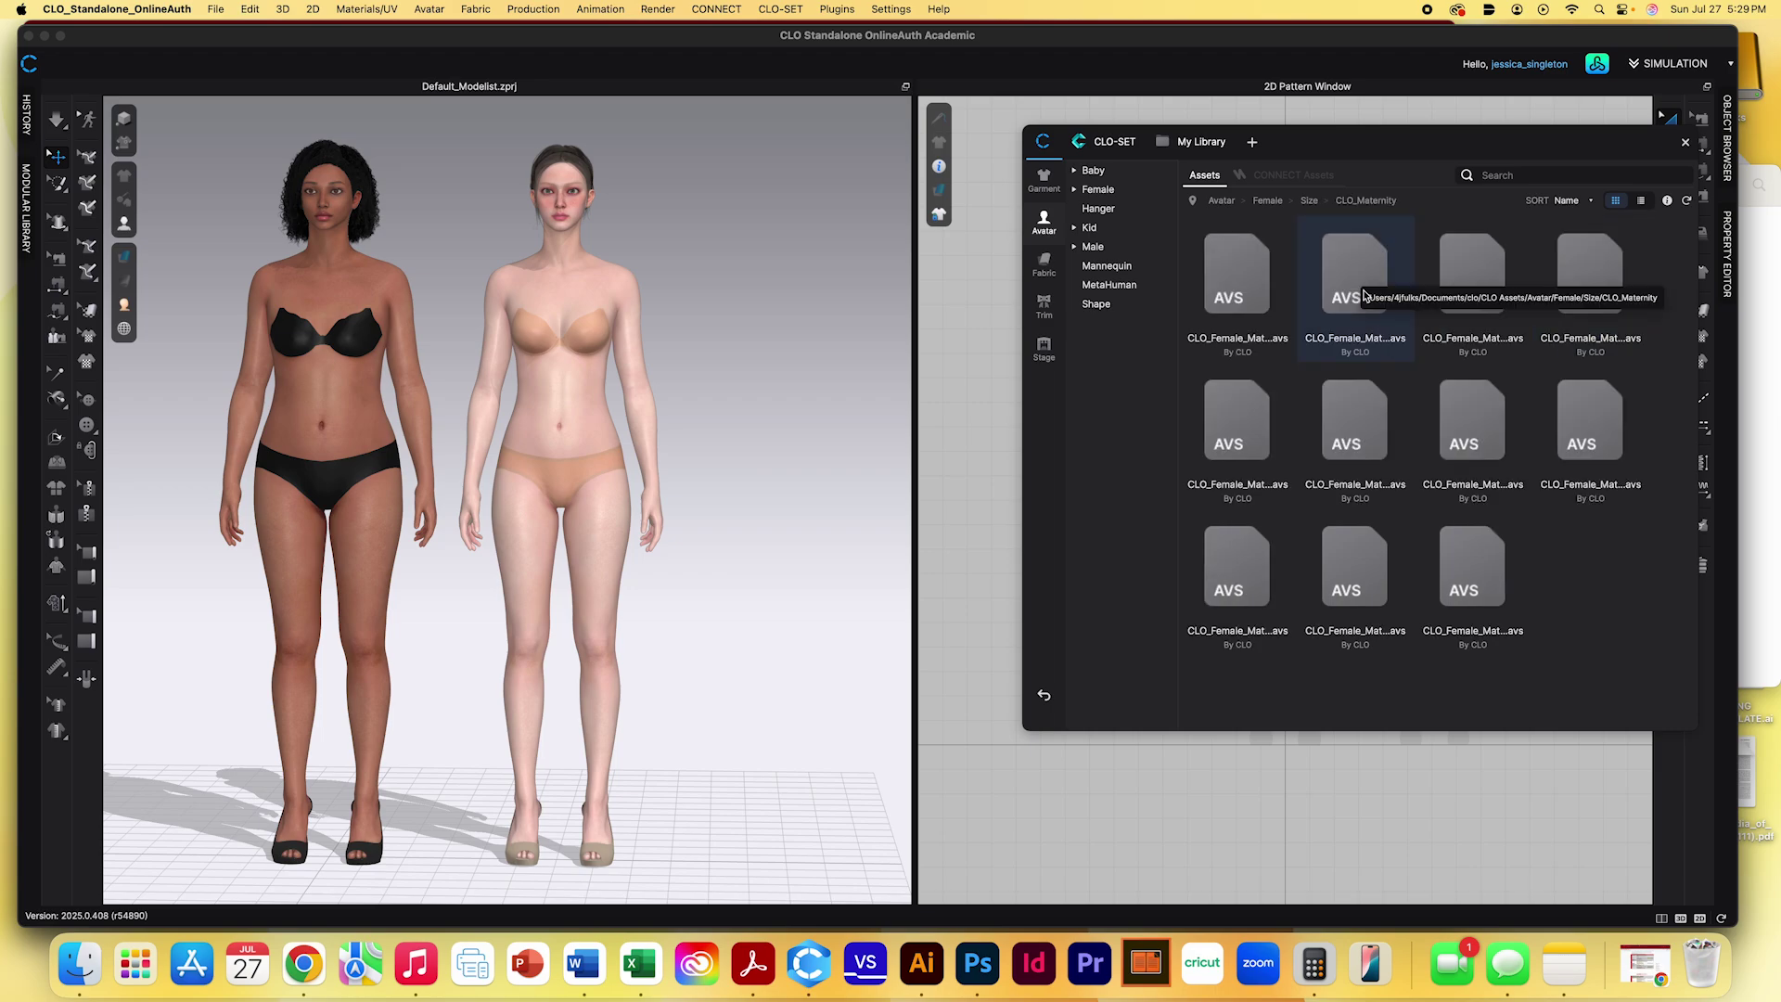
double_click(1356, 436)
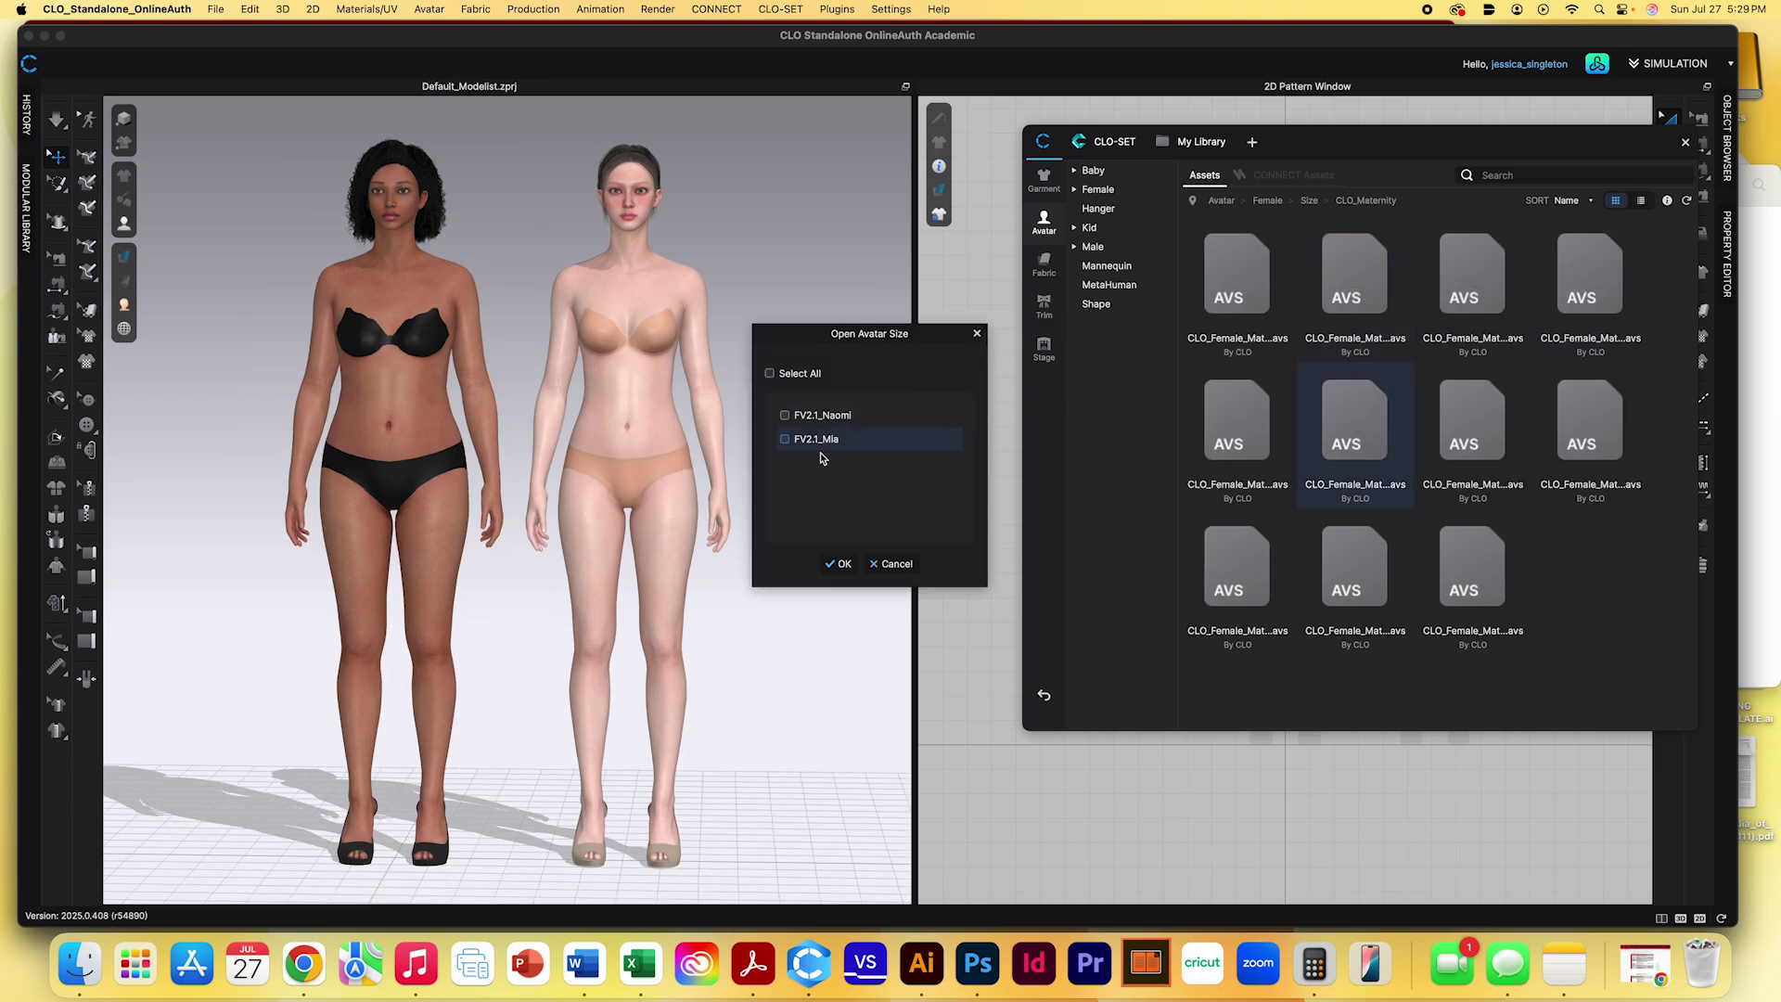
click(820, 441)
click(836, 564)
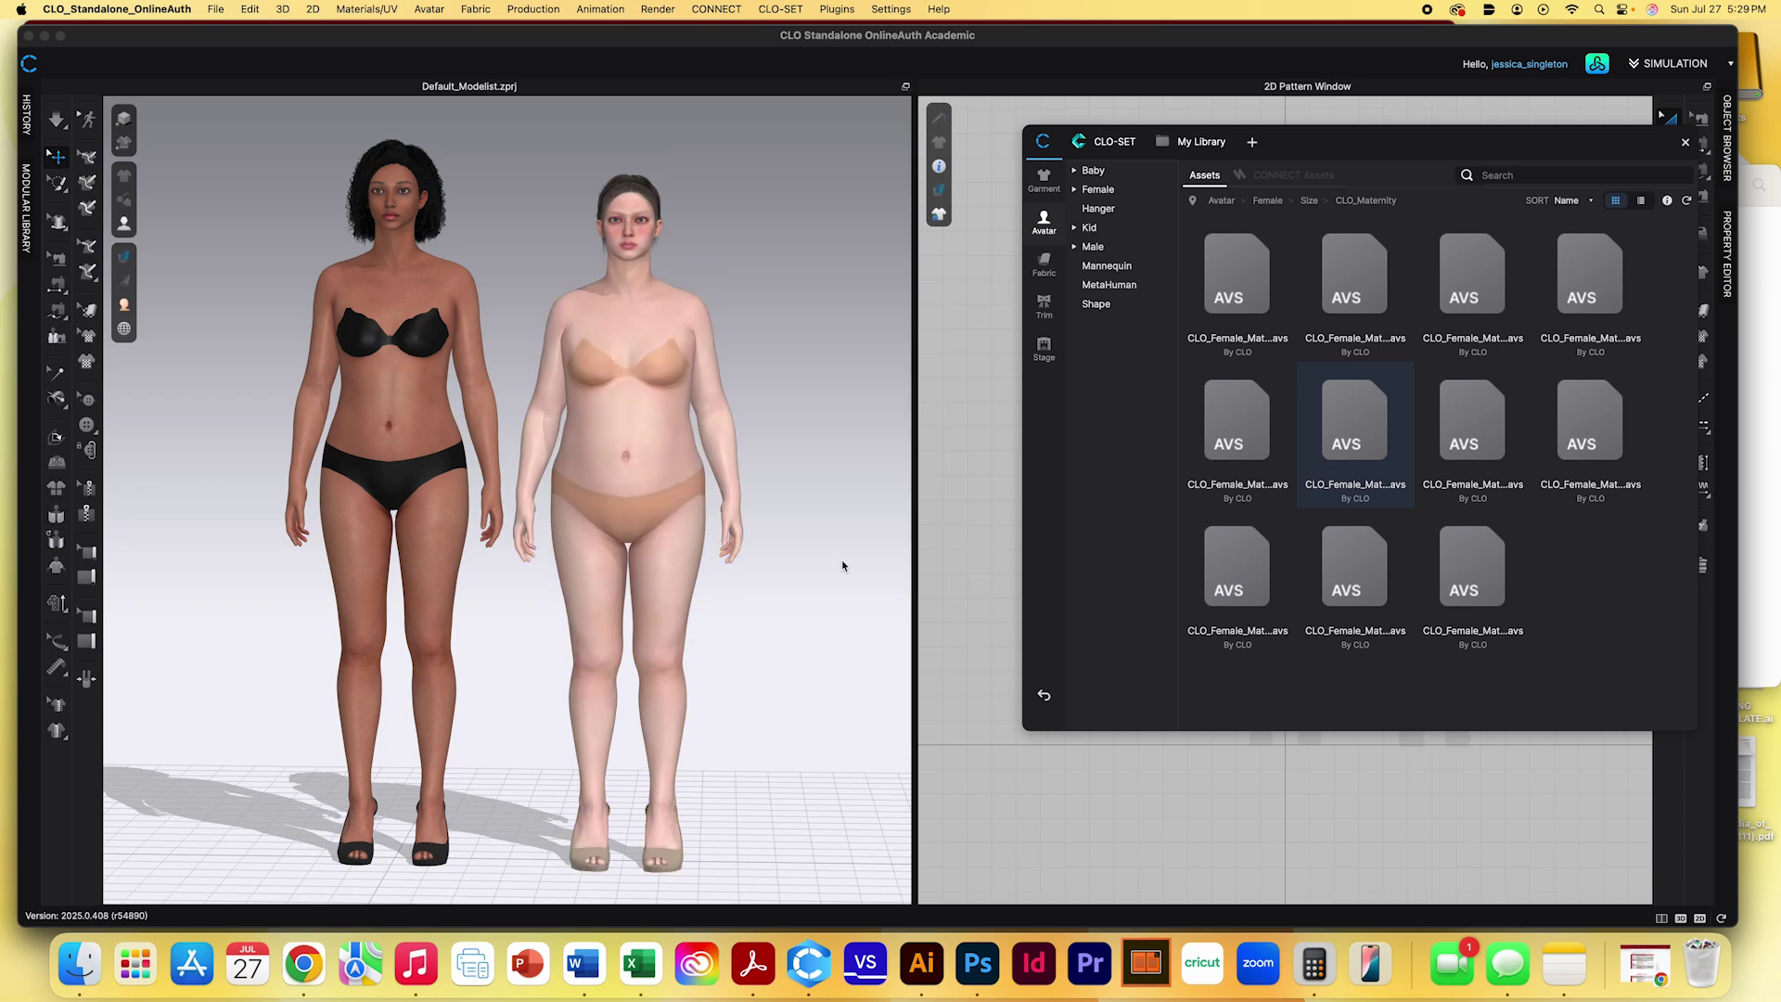
mouse_move(804, 540)
right_down()
mouse_move(703, 537)
mouse_move(818, 530)
right_up()
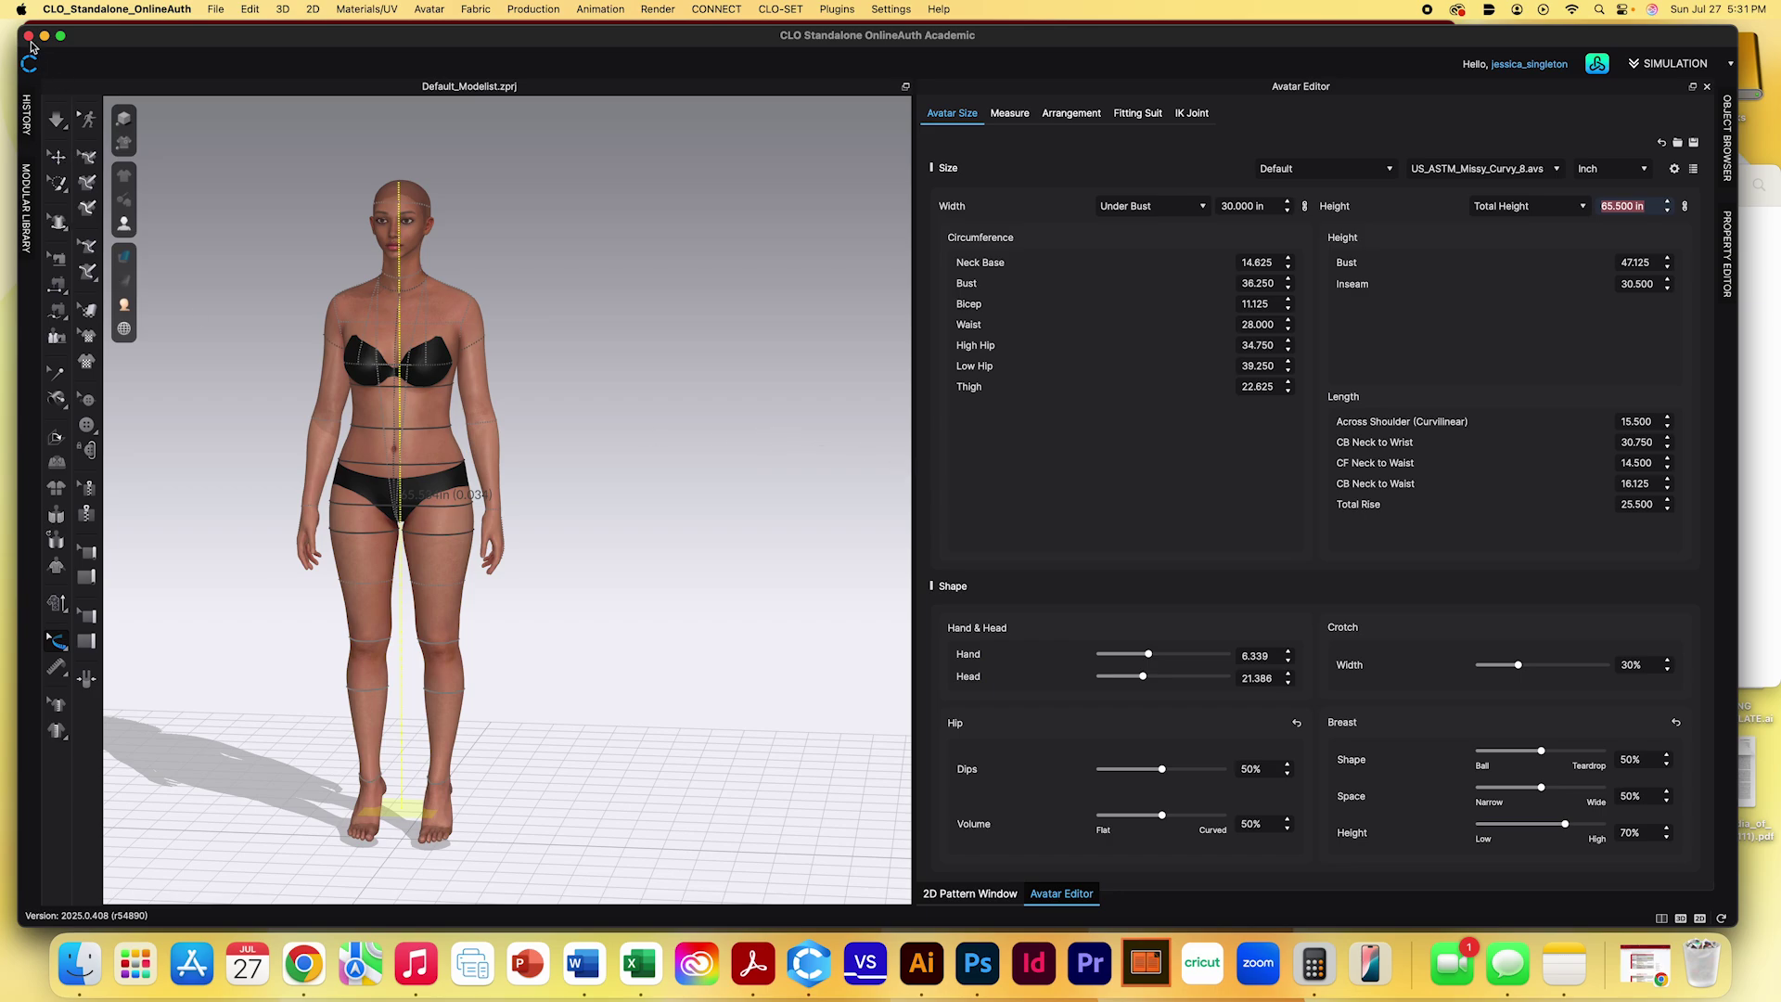
Nudge the CLO 3D window upward while the Missy Curvy 8 measurements stay visible
mouse_move(170, 52)
mouse_down()
mouse_move(184, 58)
mouse_move(171, 45)
mouse_up()
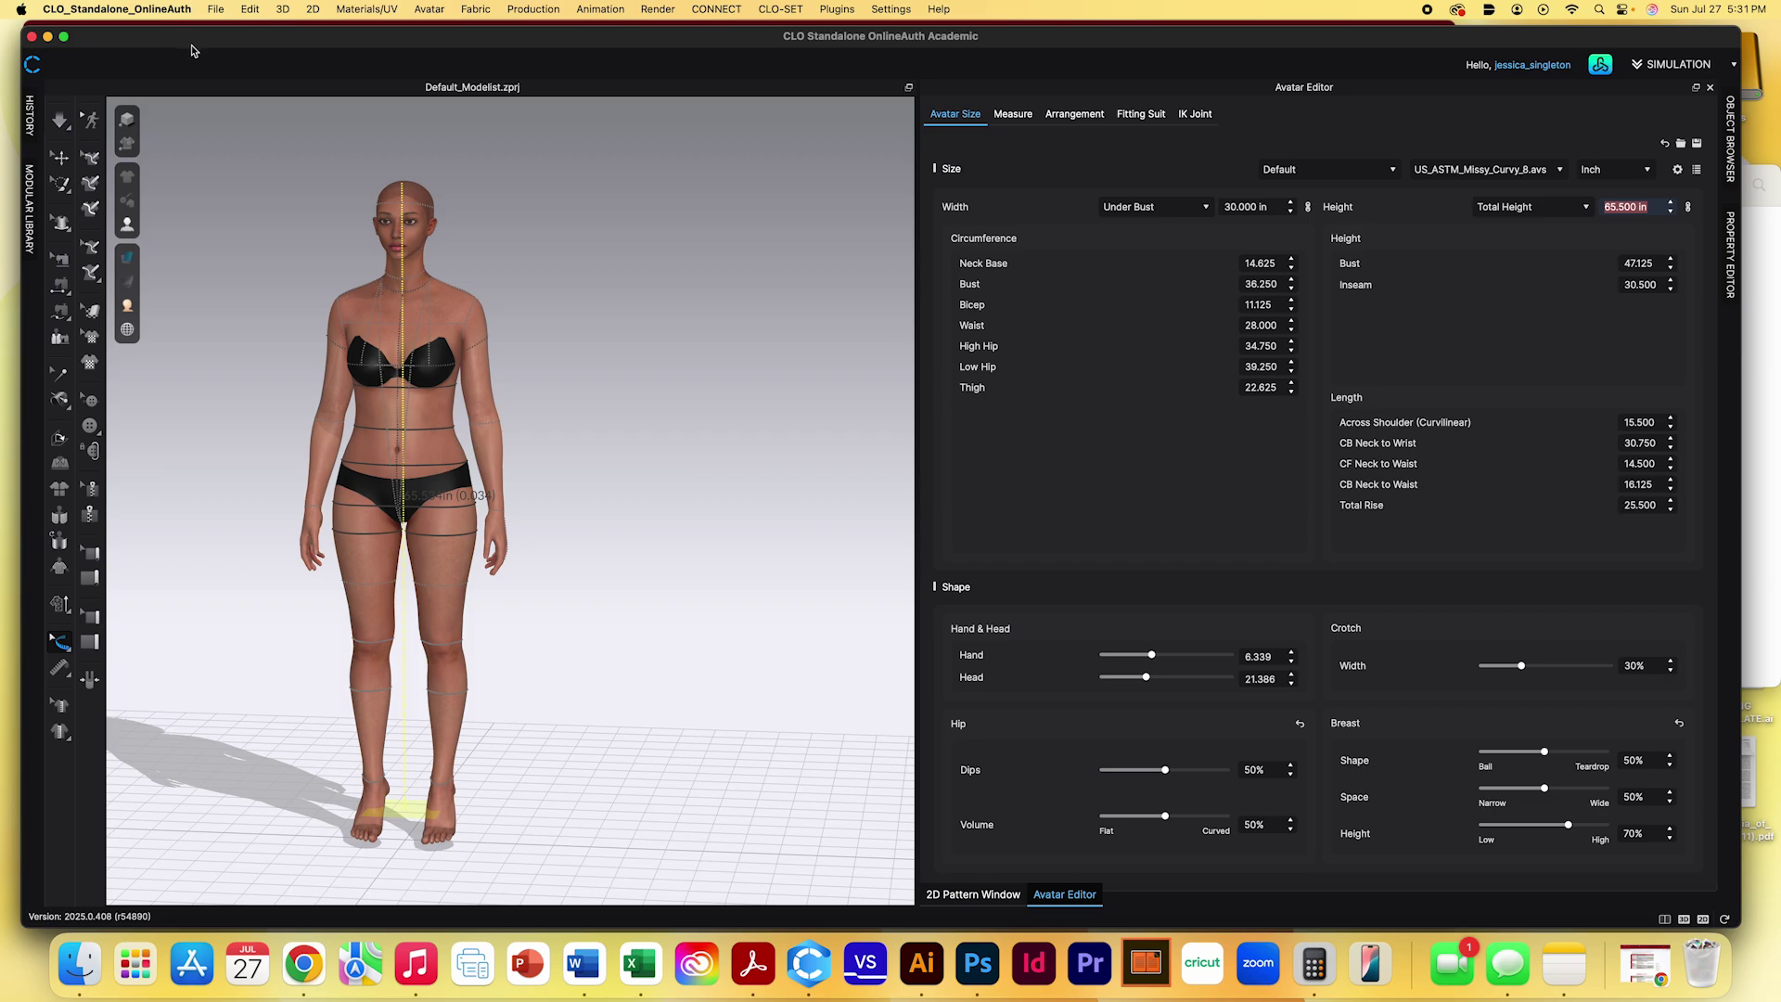